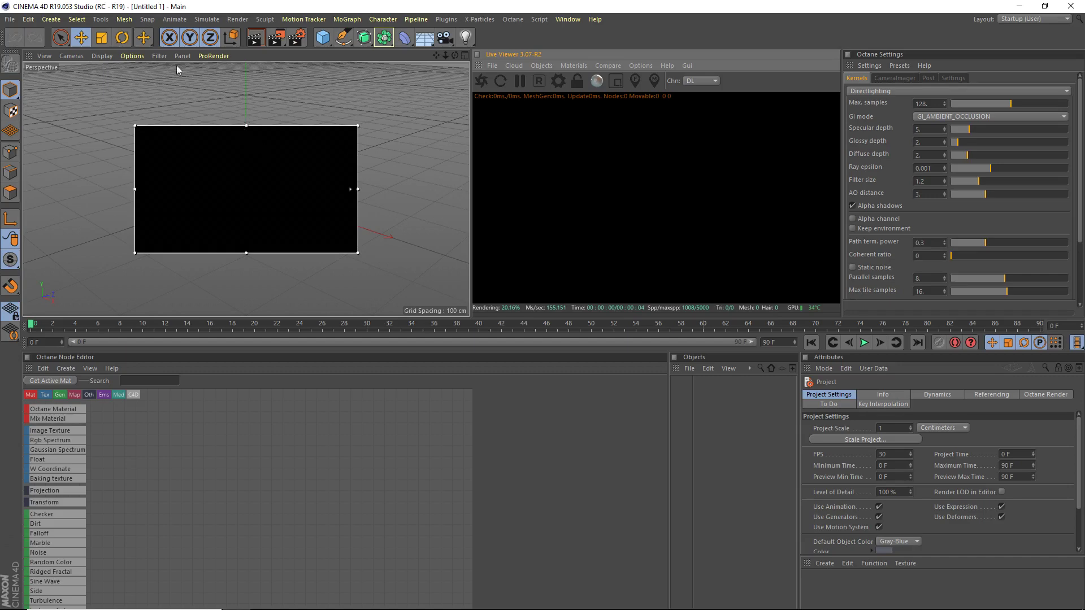
Step: Close the MAXON Online Updater window
drag(276, 41, 333, 291)
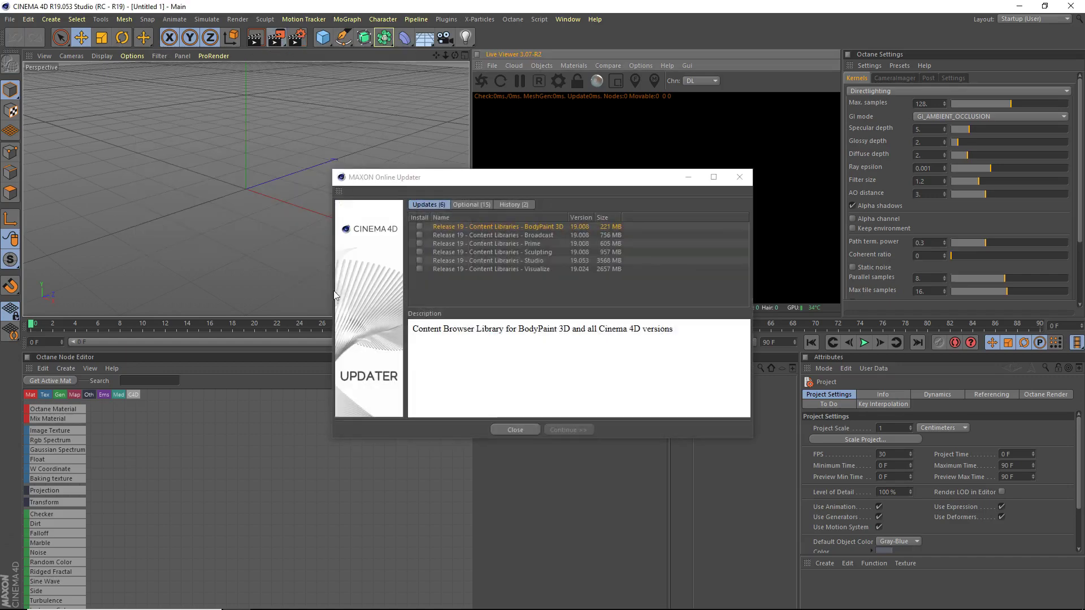
click(516, 430)
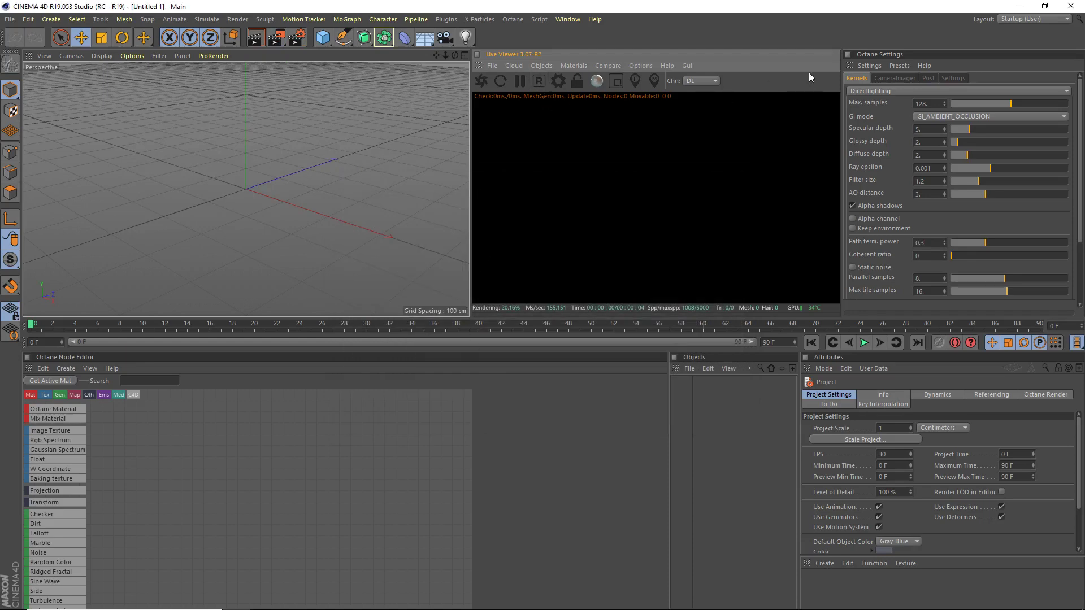
Step: Add an Octane HDRI environment and an Octane texture environment to the scene
click(327, 43)
click(541, 65)
click(566, 103)
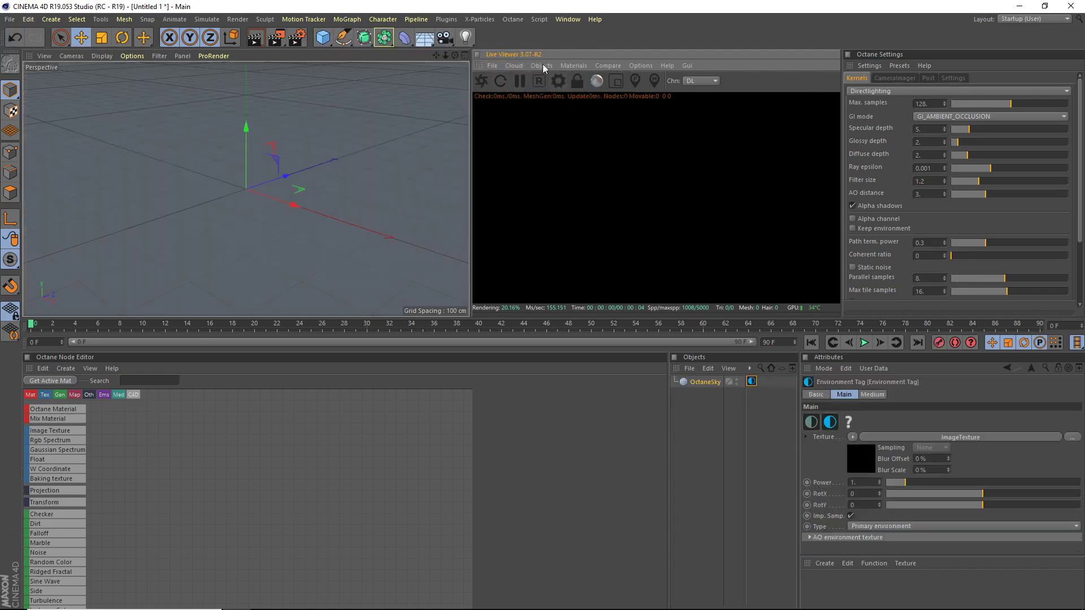
click(540, 65)
click(562, 94)
Step: Set the texture environment's type to Visible environment and its RGB spectrum colour to black
click(751, 379)
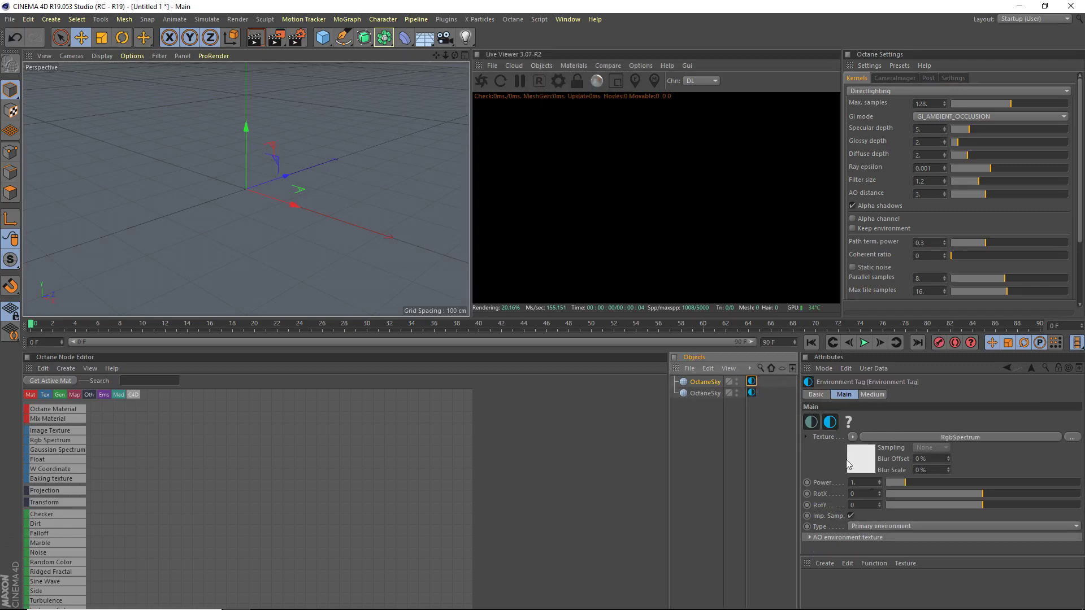
click(874, 528)
click(879, 548)
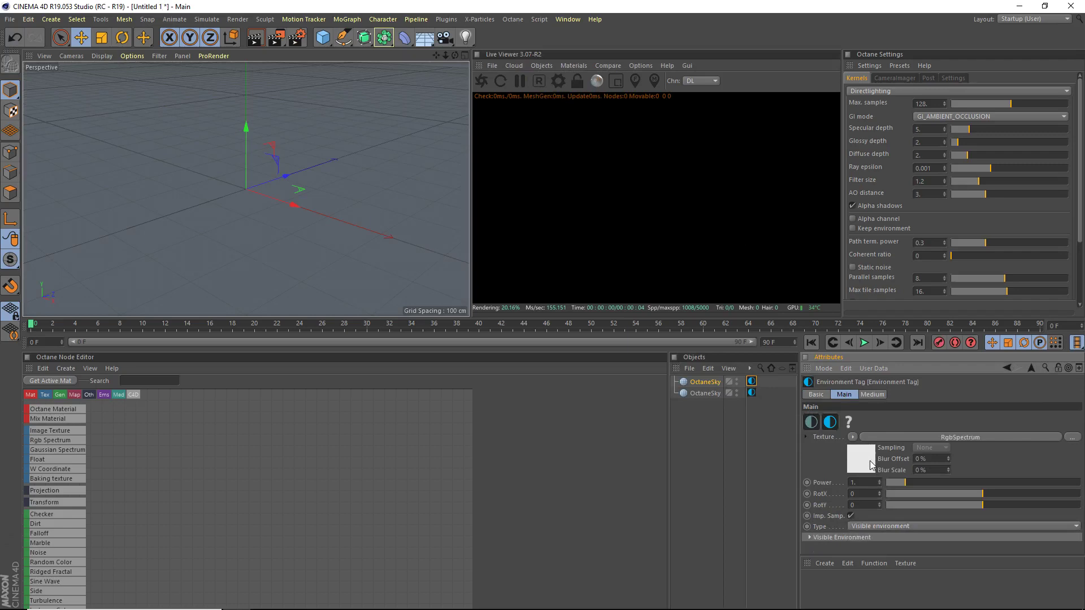
click(870, 465)
click(834, 429)
drag(804, 455, 788, 454)
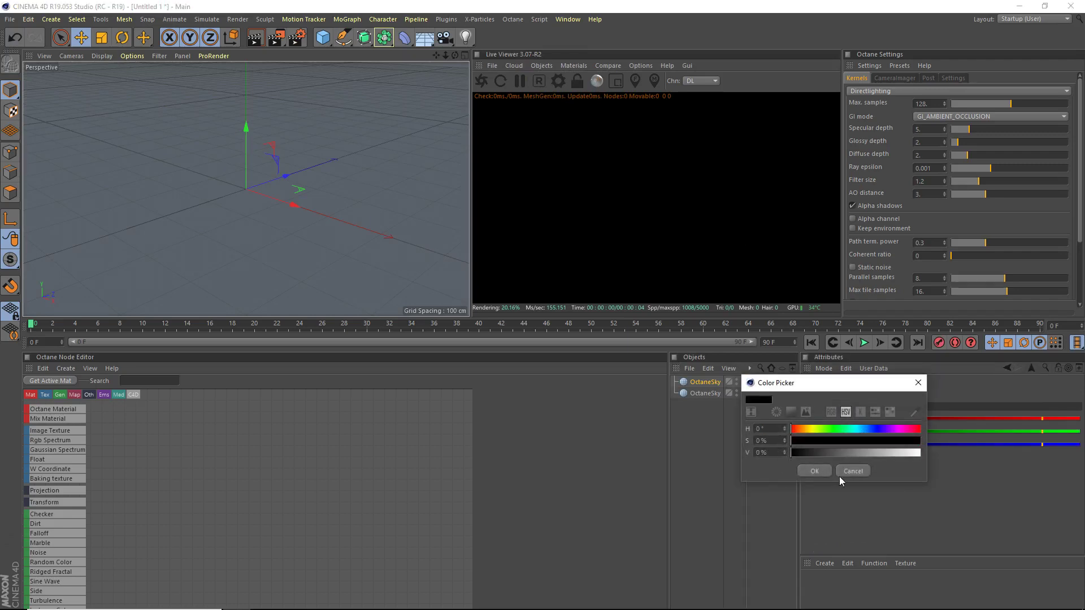
click(808, 470)
Step: Load the HDR image from the Train Station HDRi folder into the HDRI environment's image texture without copying it to the project
click(751, 393)
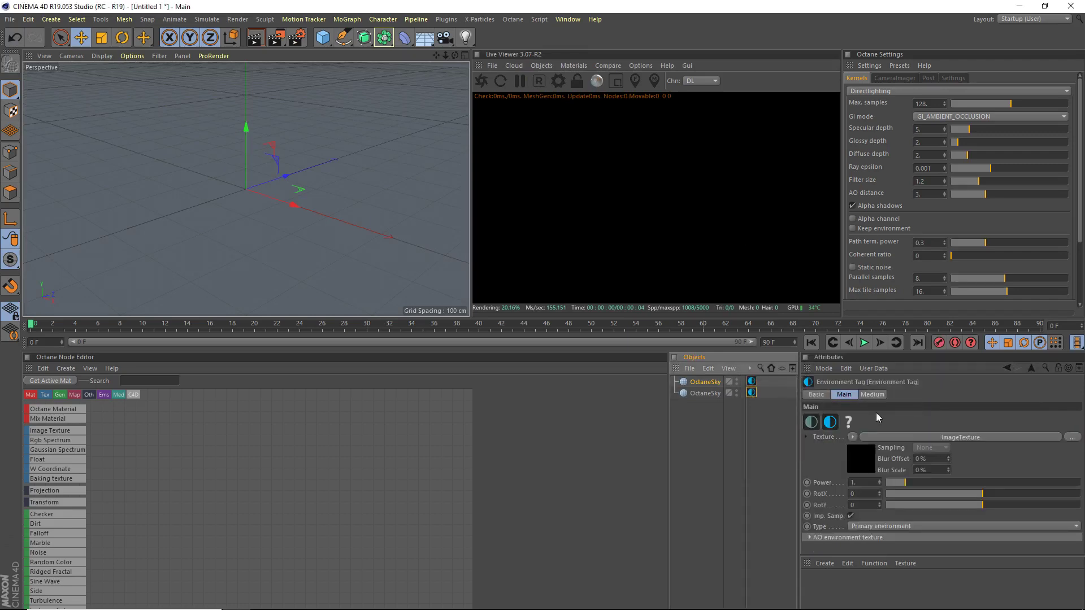
click(860, 459)
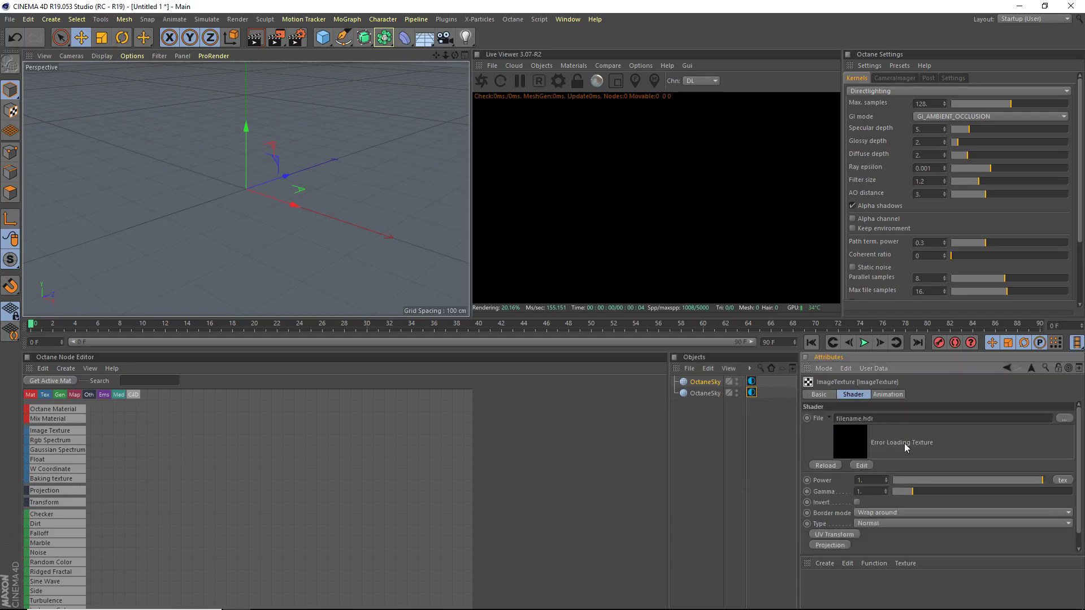
click(1064, 418)
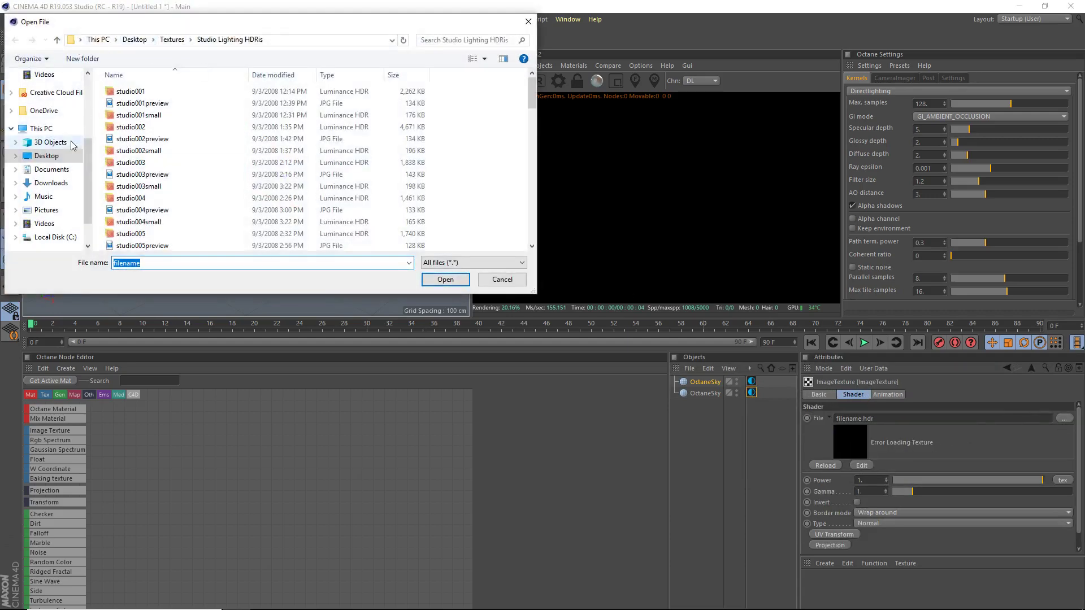
click(179, 39)
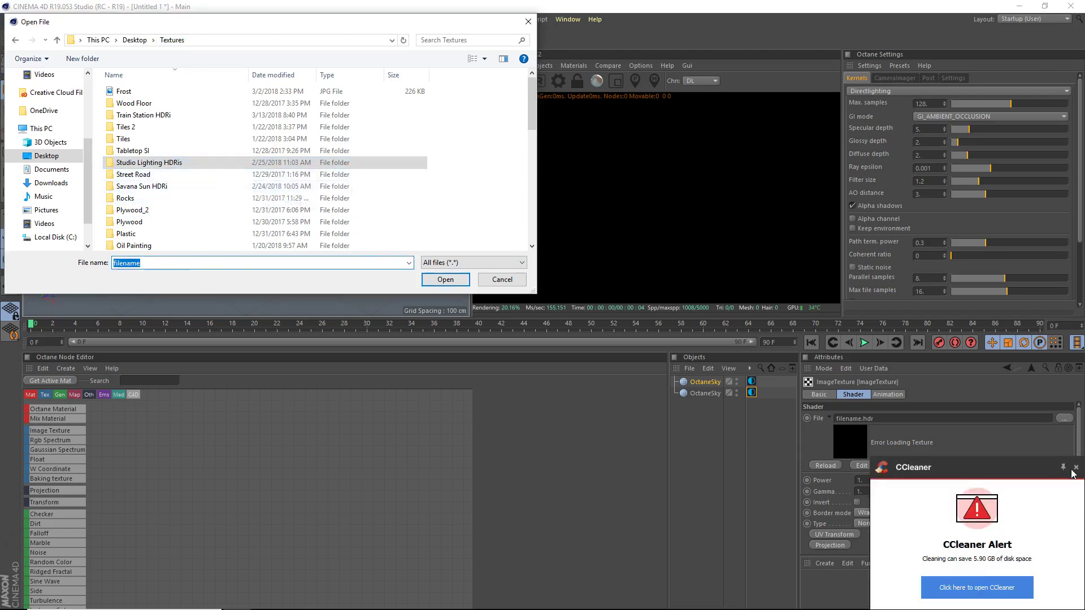
click(1075, 467)
double_click(177, 186)
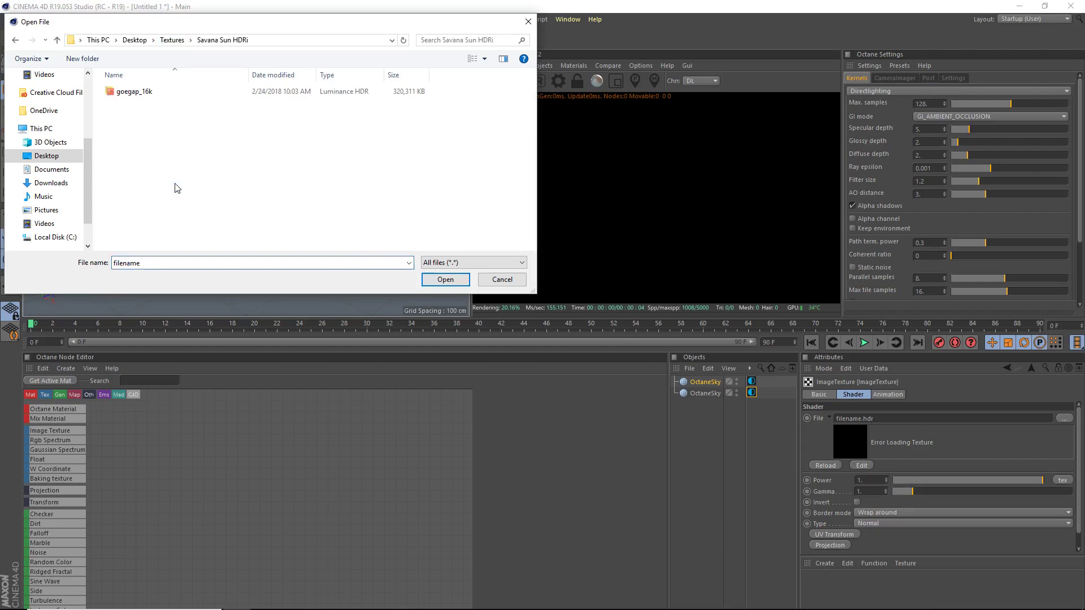
click(16, 40)
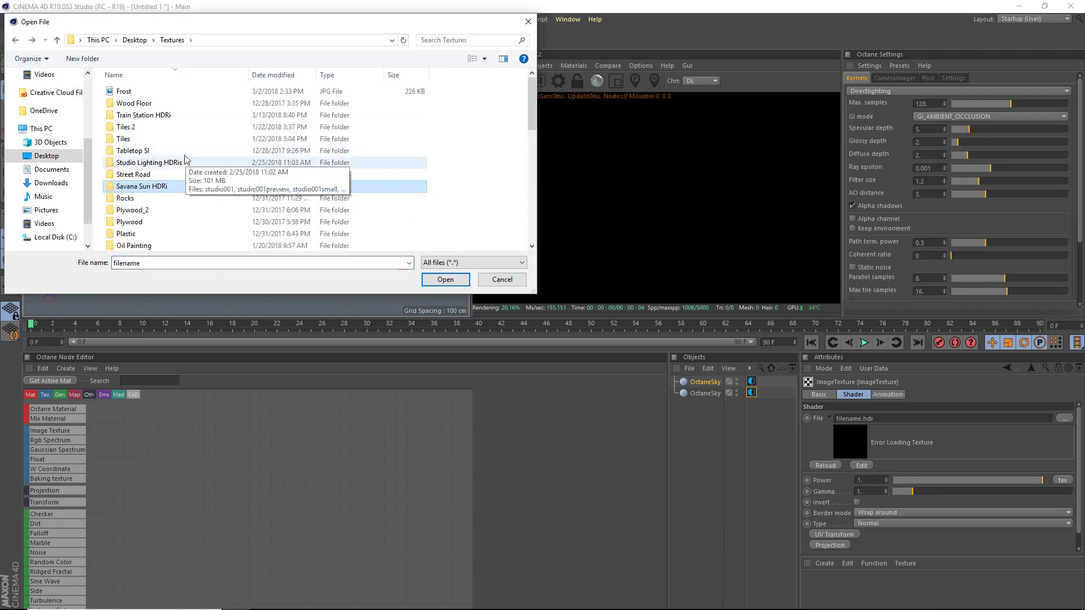
double_click(178, 115)
double_click(135, 93)
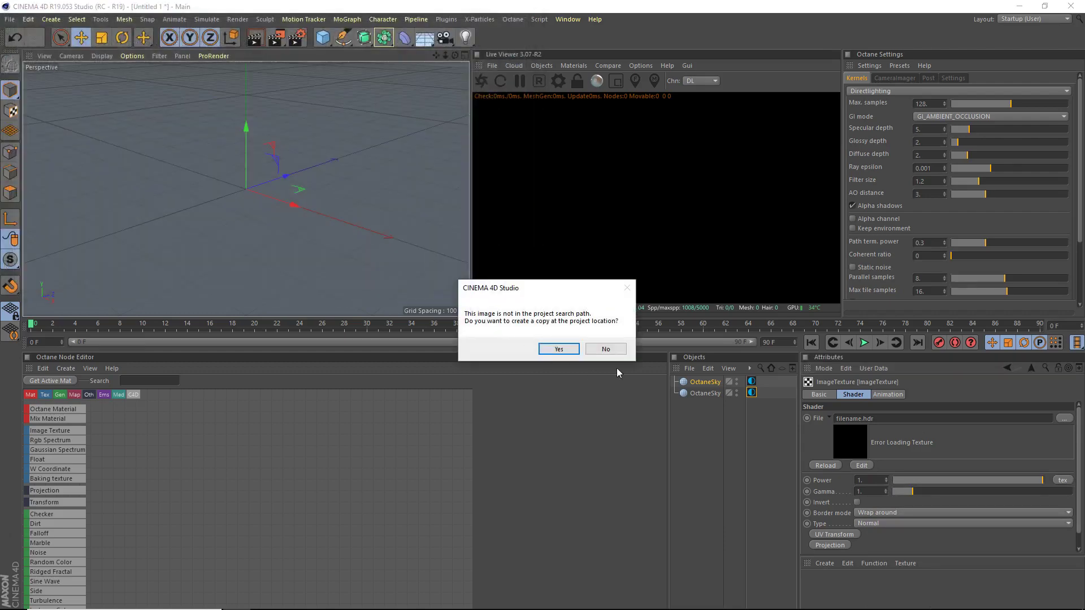
click(604, 348)
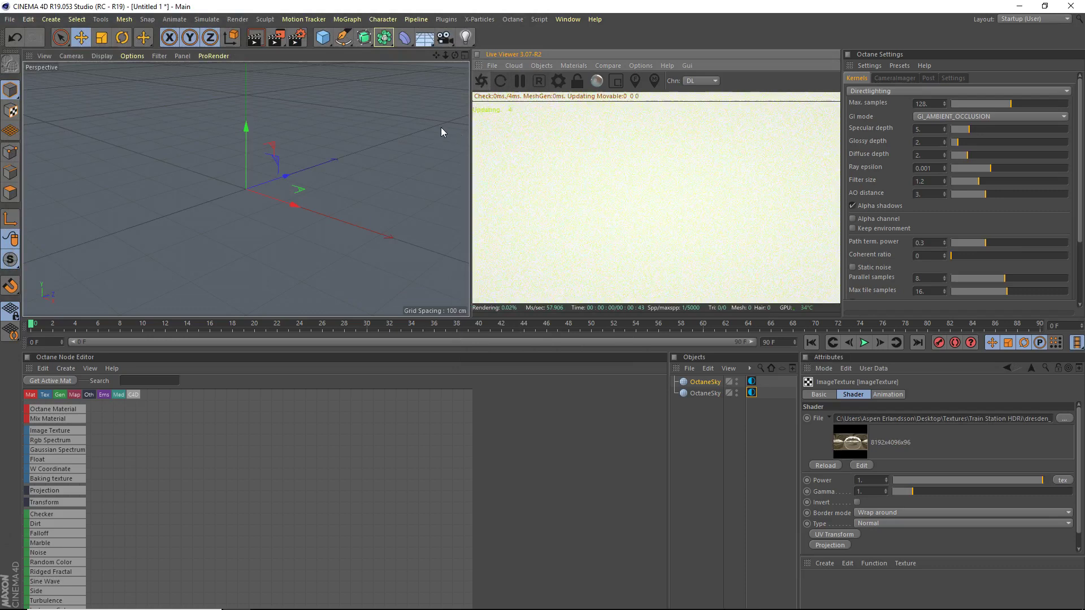
Step: Add a plane primitive at the scene origin
drag(454, 55, 474, 68)
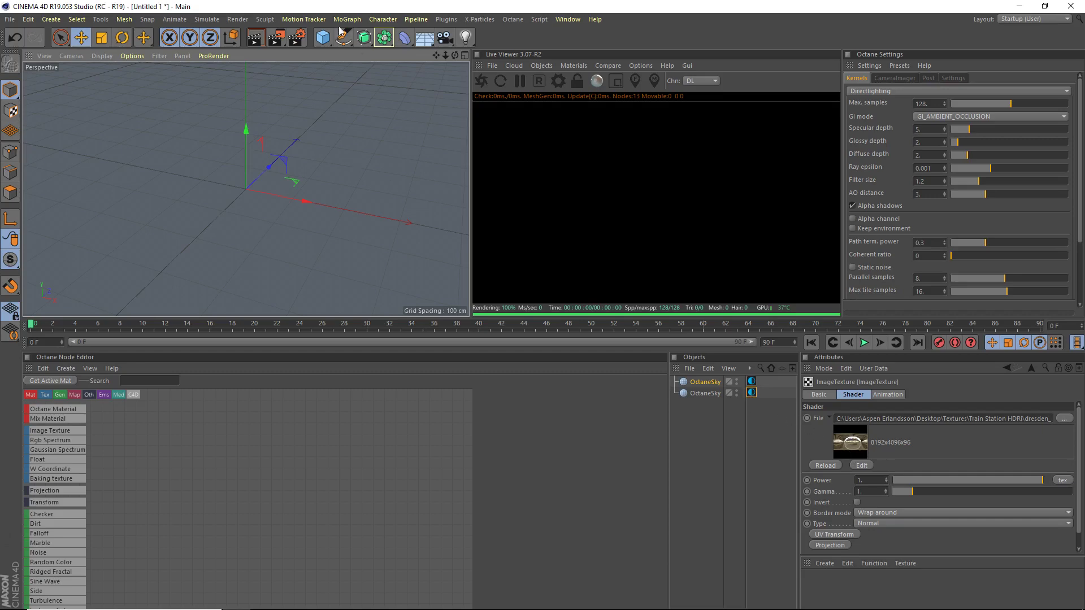
drag(332, 38, 444, 73)
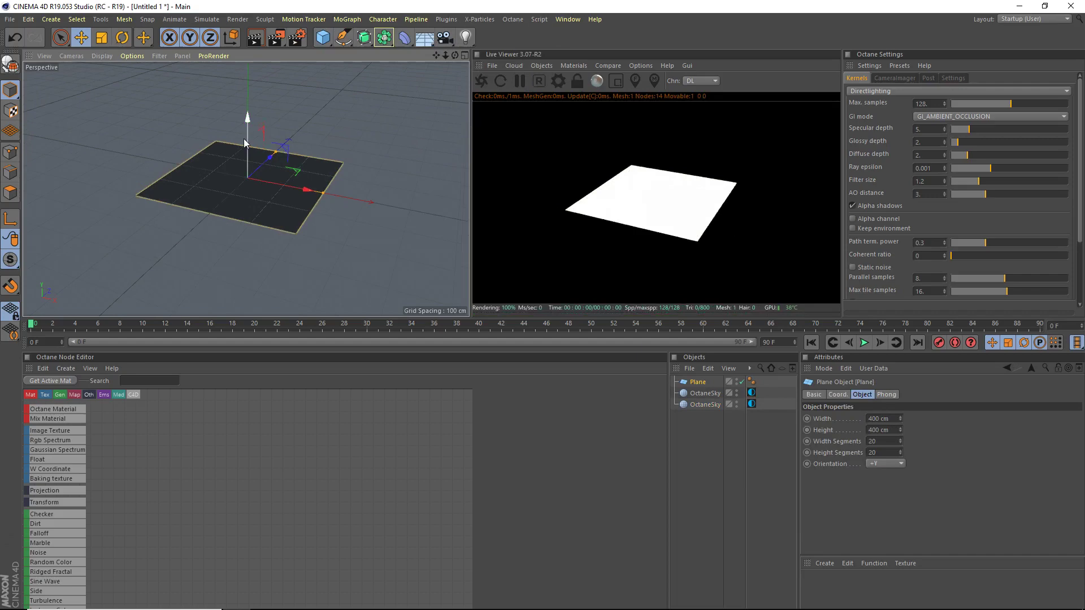
drag(253, 142, 283, 110)
drag(445, 55, 469, 104)
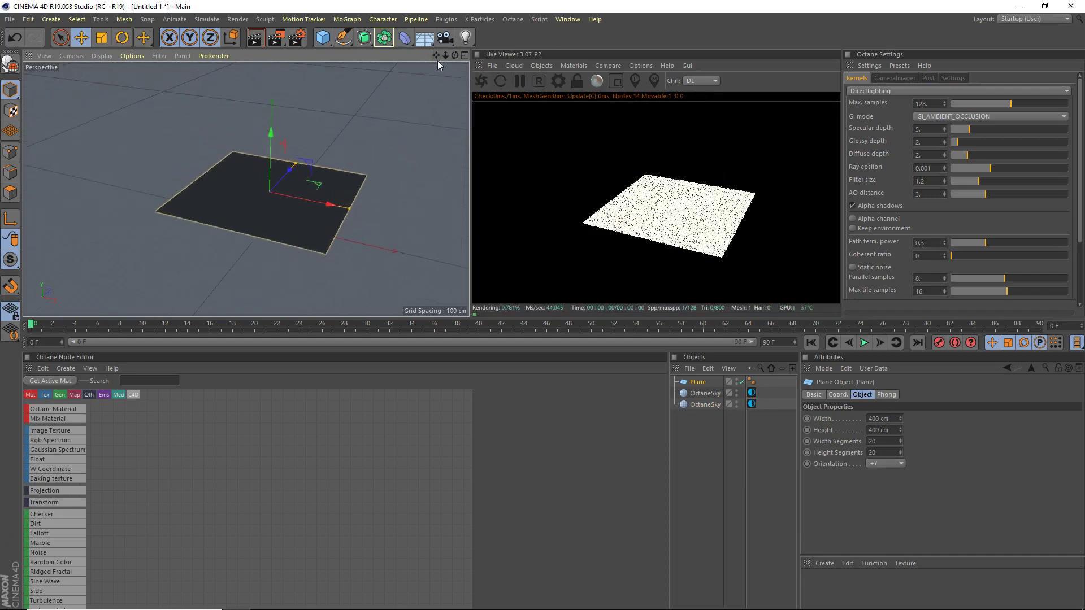
Step: Lower the HDRI environment's power to about 0.32
click(752, 403)
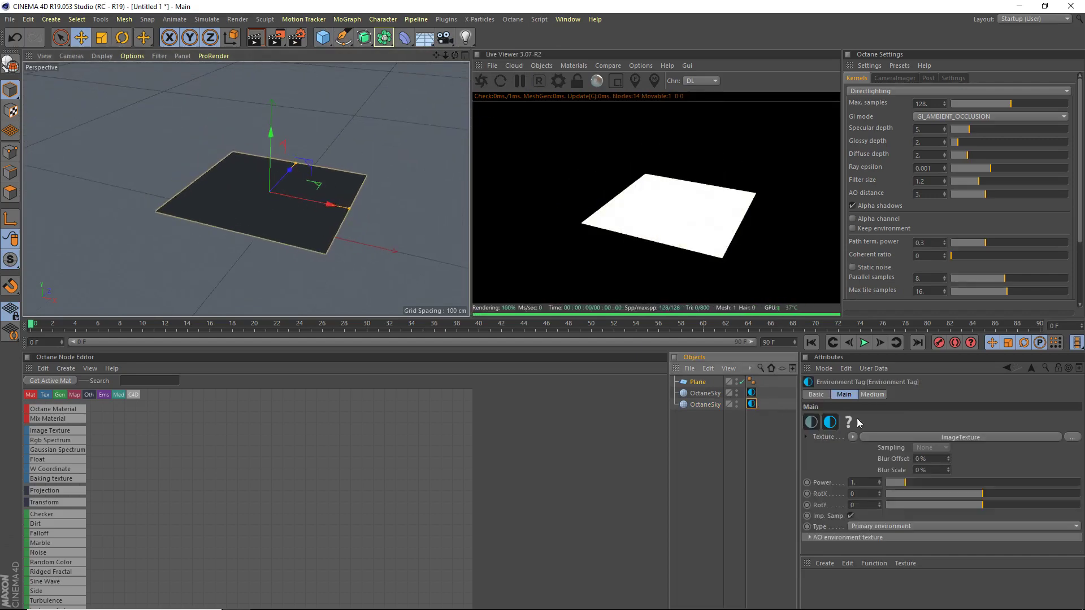
click(893, 484)
drag(893, 482, 891, 481)
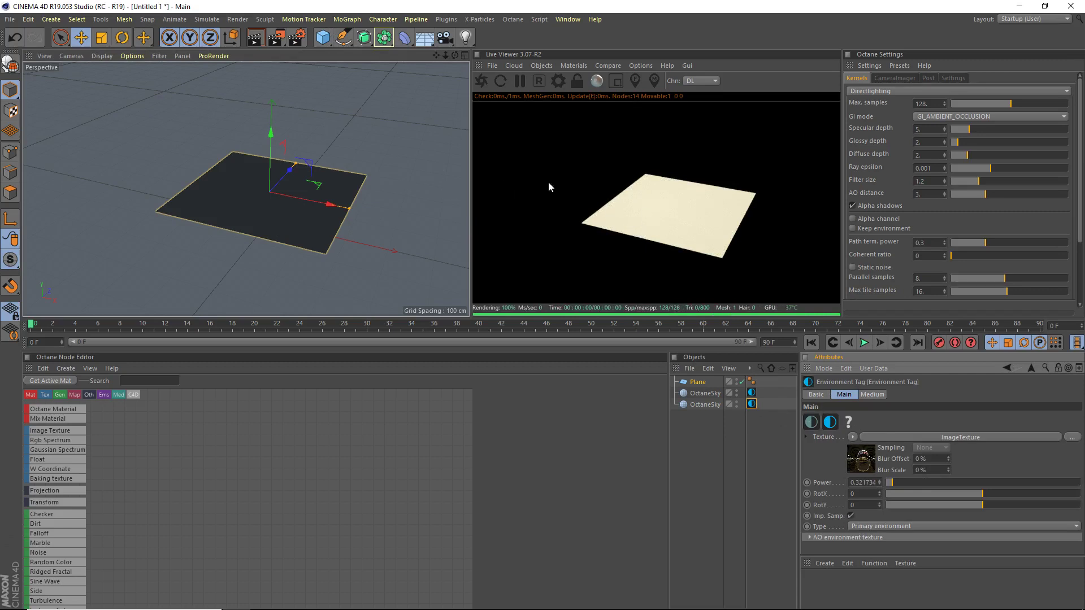
Step: Add an Octane Scatter object and assign the plane as its distribution surface
click(542, 65)
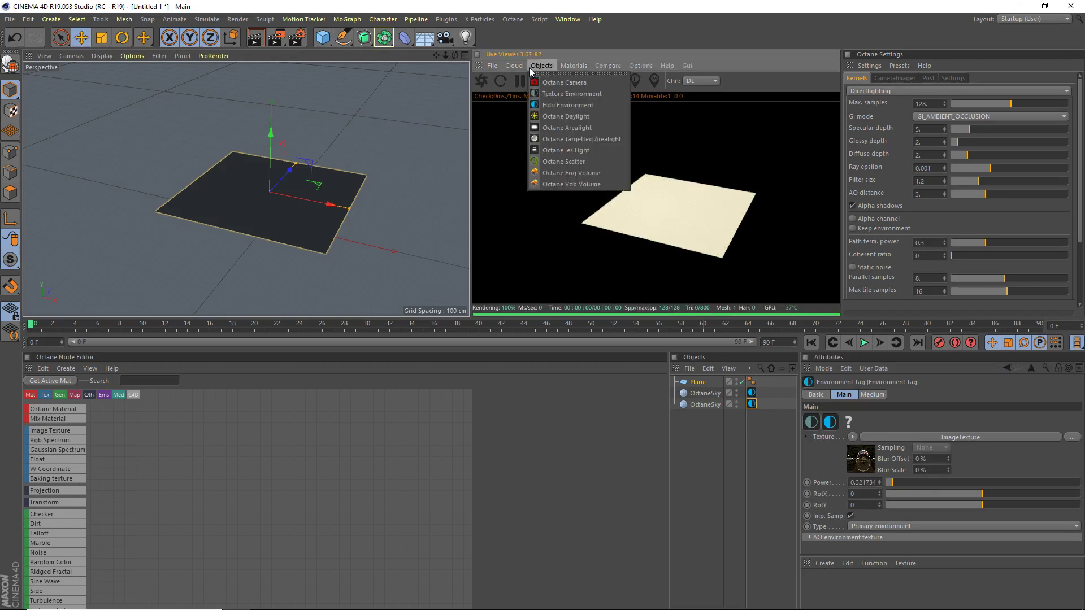
click(574, 160)
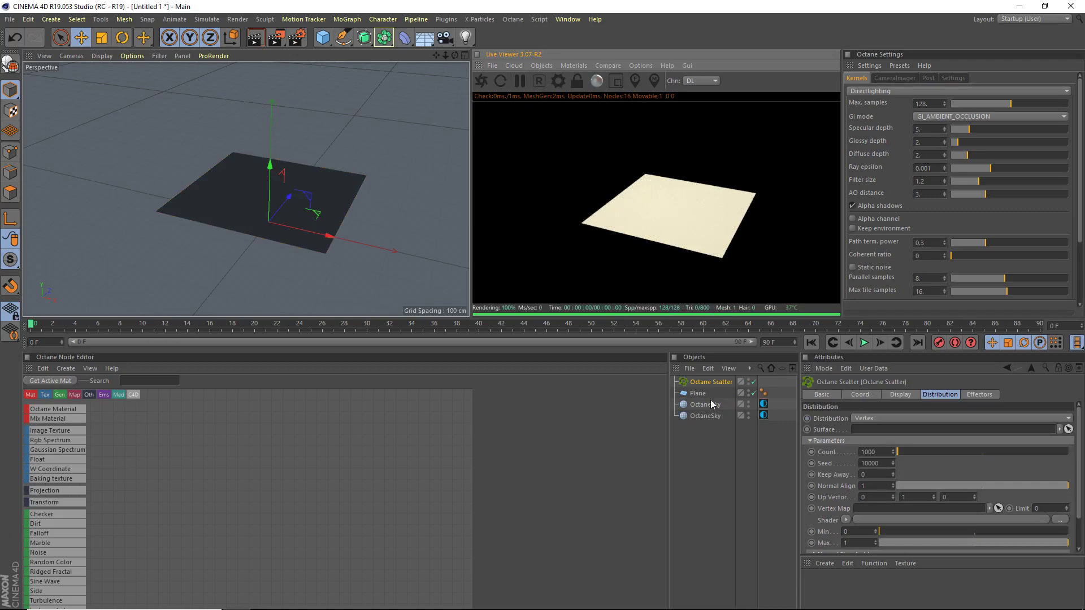
drag(699, 394, 876, 429)
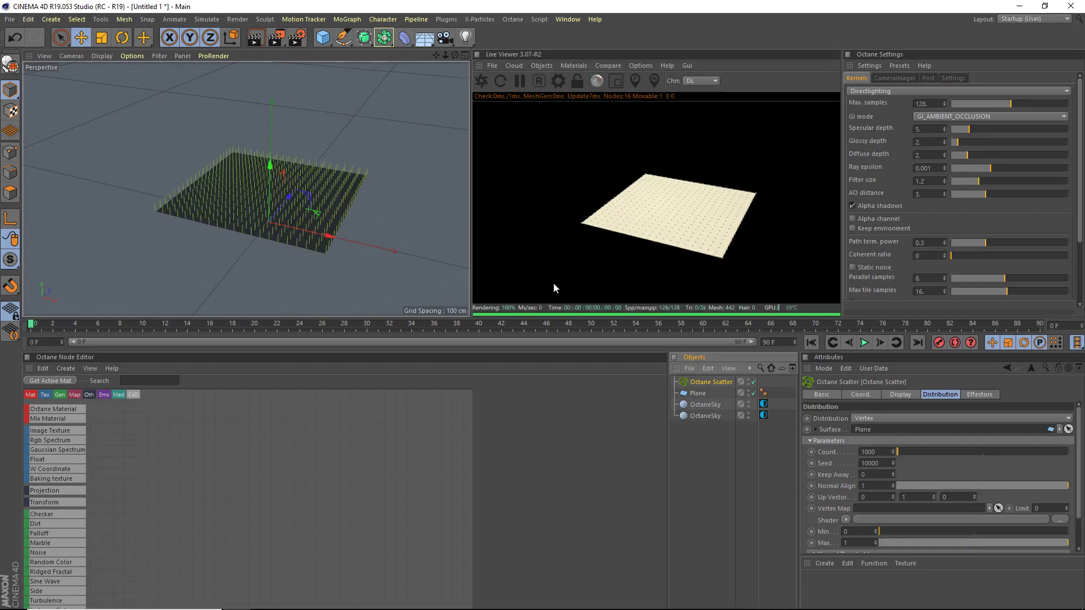
scroll(271, 217, up, 3)
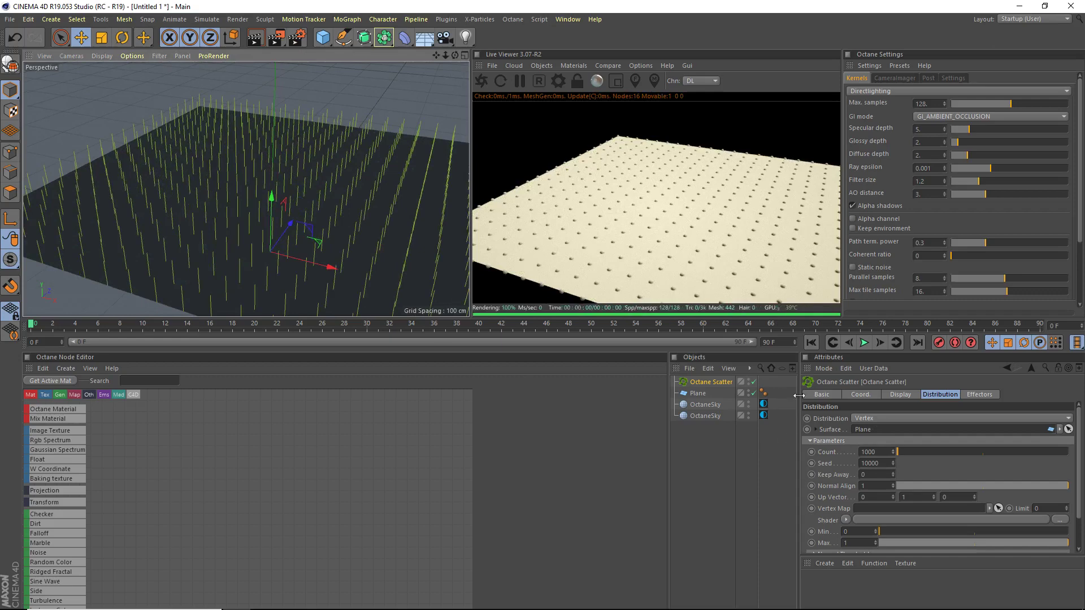
Step: Set the scatter's distribution mode to Surface and its count to 100
click(889, 421)
click(888, 450)
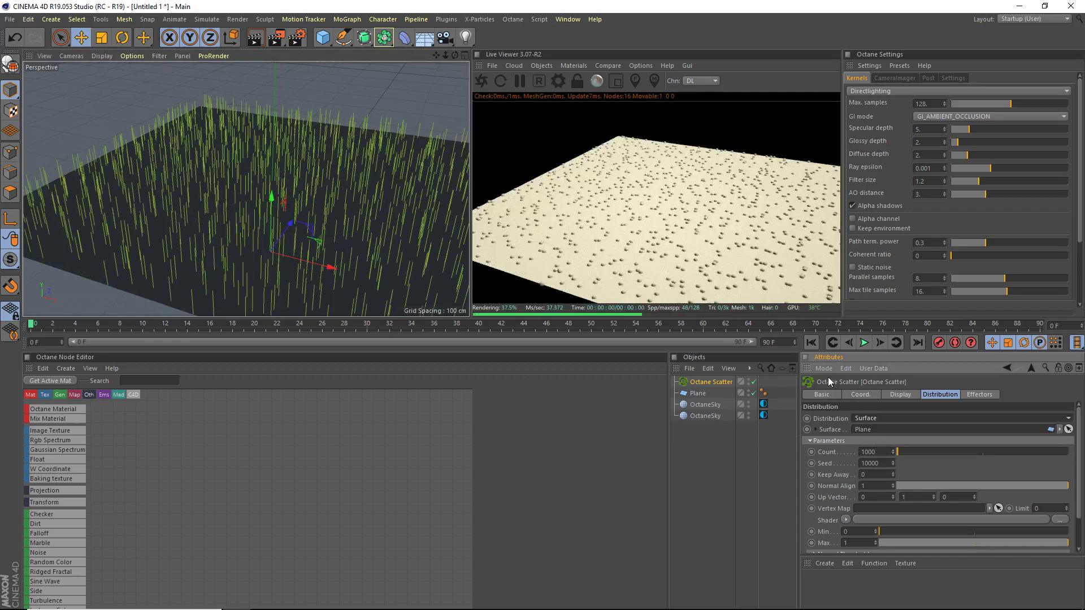
click(883, 450)
text(300)
key(Return)
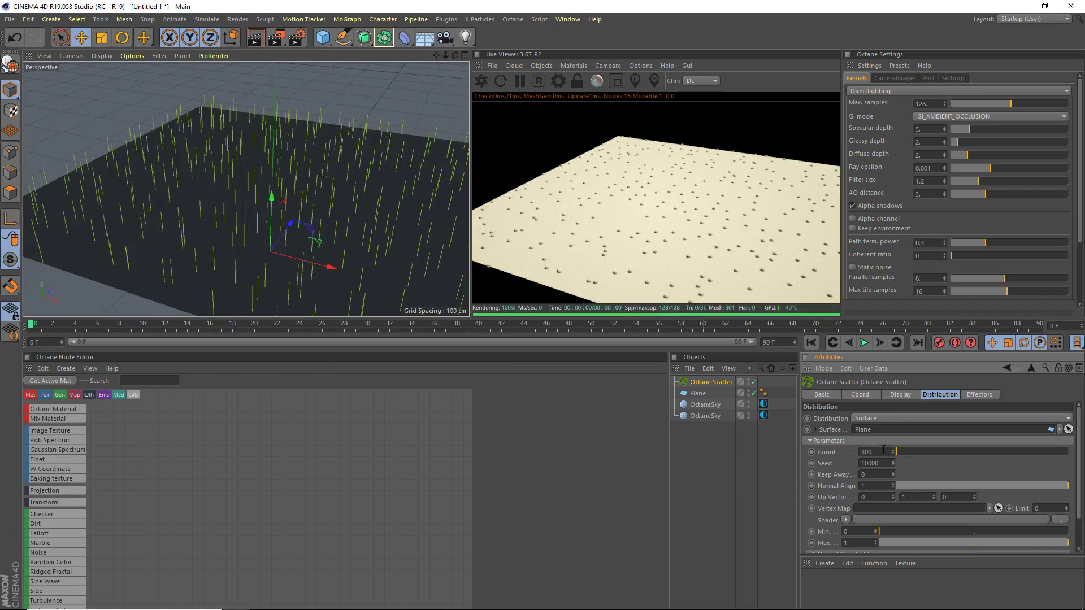
key(Return)
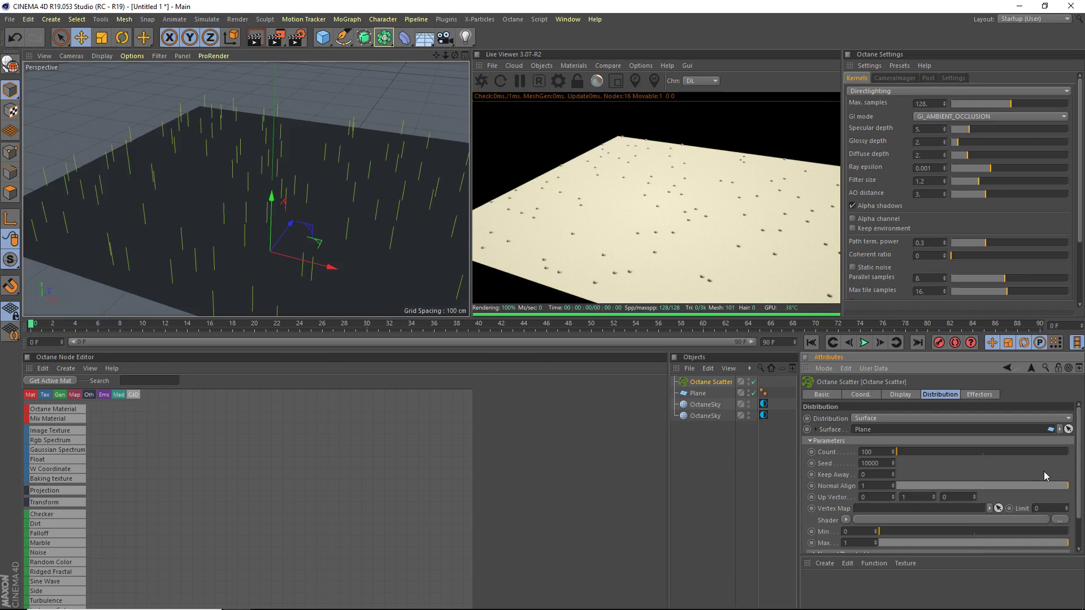
Step: Link the scatter's scale to the distribution and load a Noise shader to control it
scroll(960, 497, down, 2)
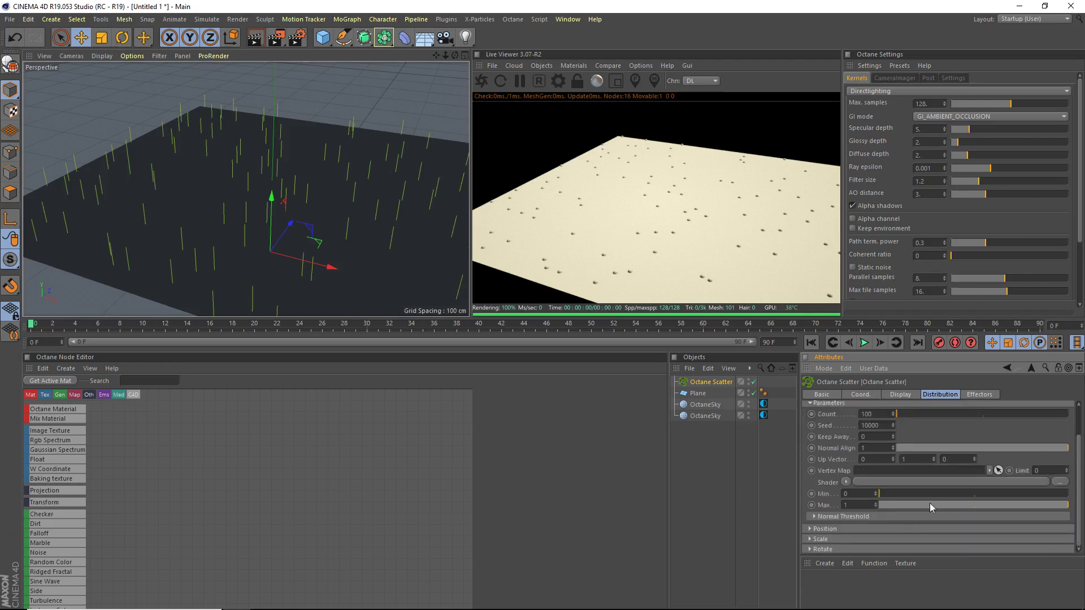
click(832, 540)
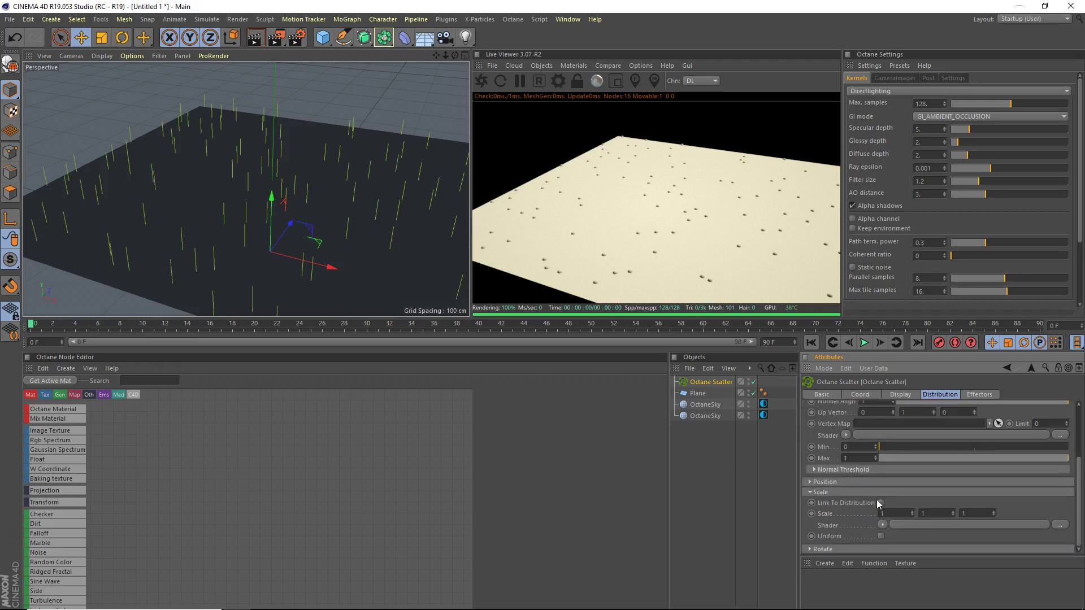
click(881, 502)
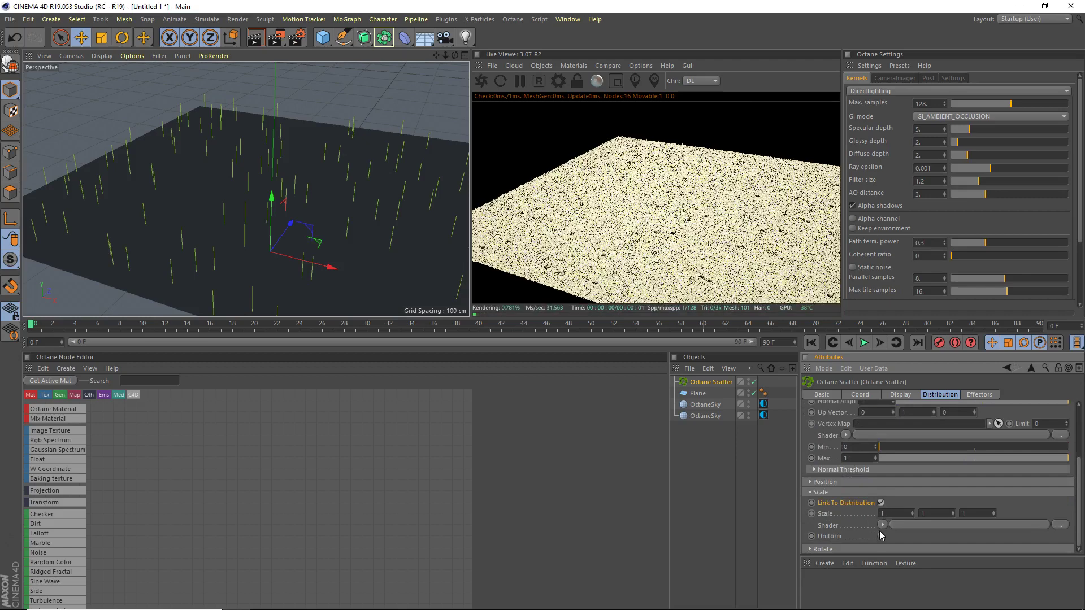
click(882, 525)
mouse_move(914, 458)
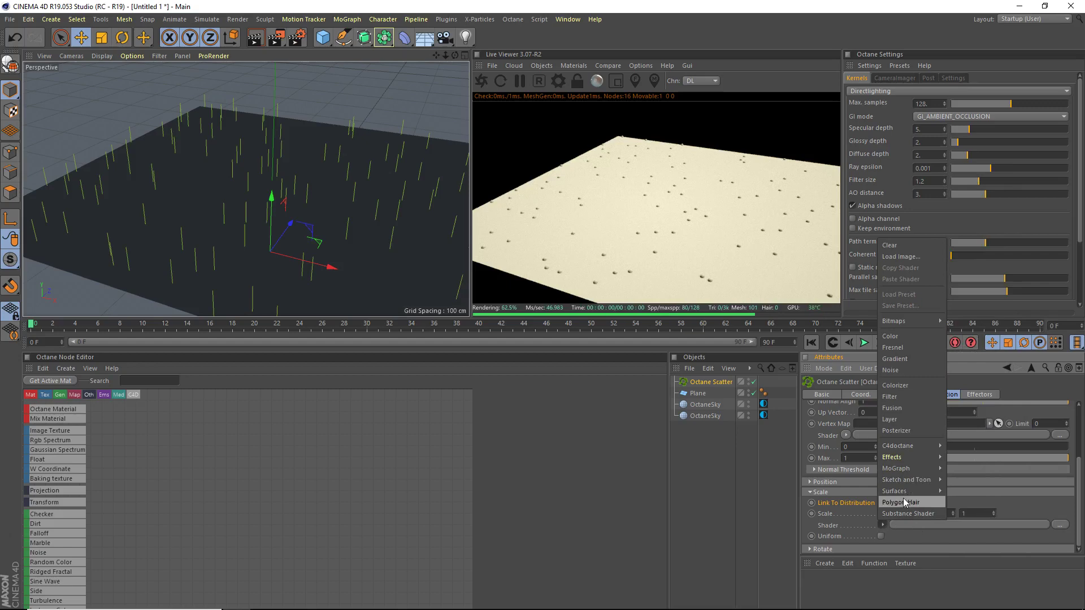
click(890, 370)
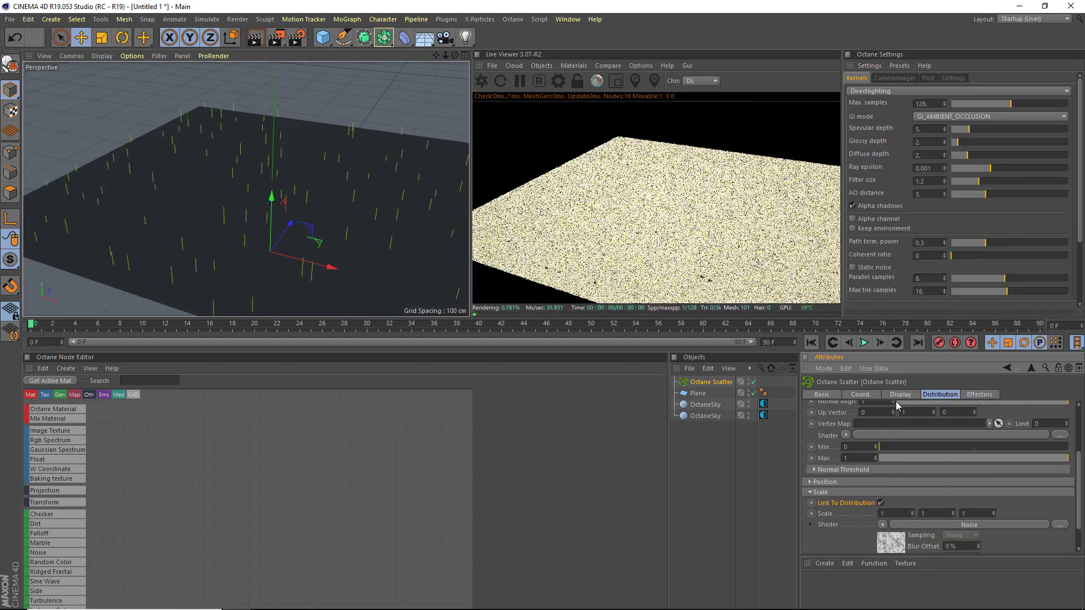
Step: Open the scatter's scale Noise shader and raise its global scale to about 643%
click(897, 542)
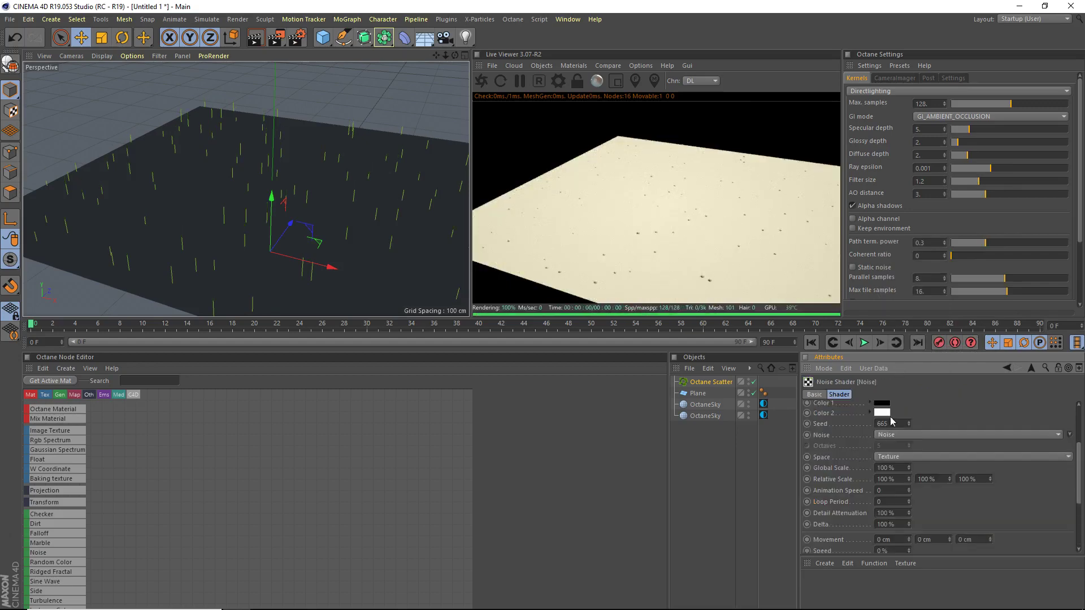
drag(1080, 477, 1078, 423)
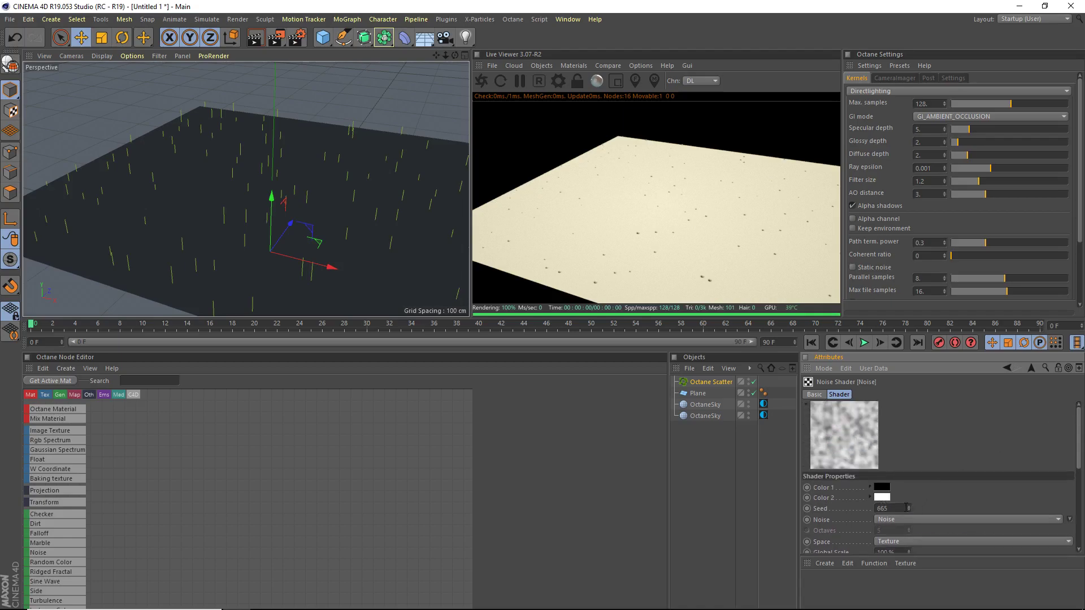
drag(908, 552, 894, 482)
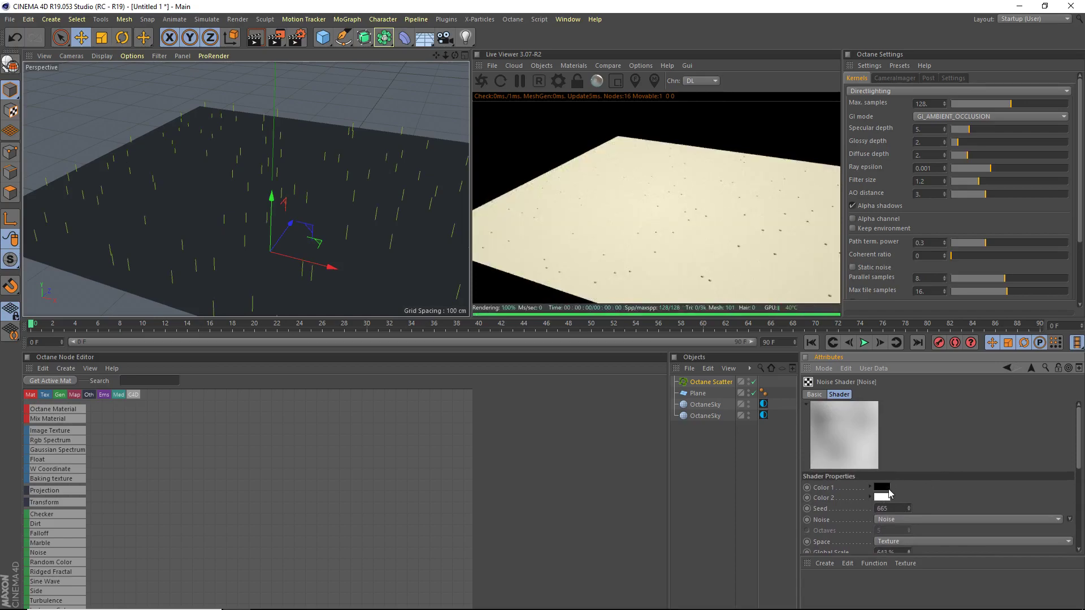
Step: Set the noise's contrast to 75%, then slightly raise its low clip and lower its high clip
scroll(903, 463, down, 6)
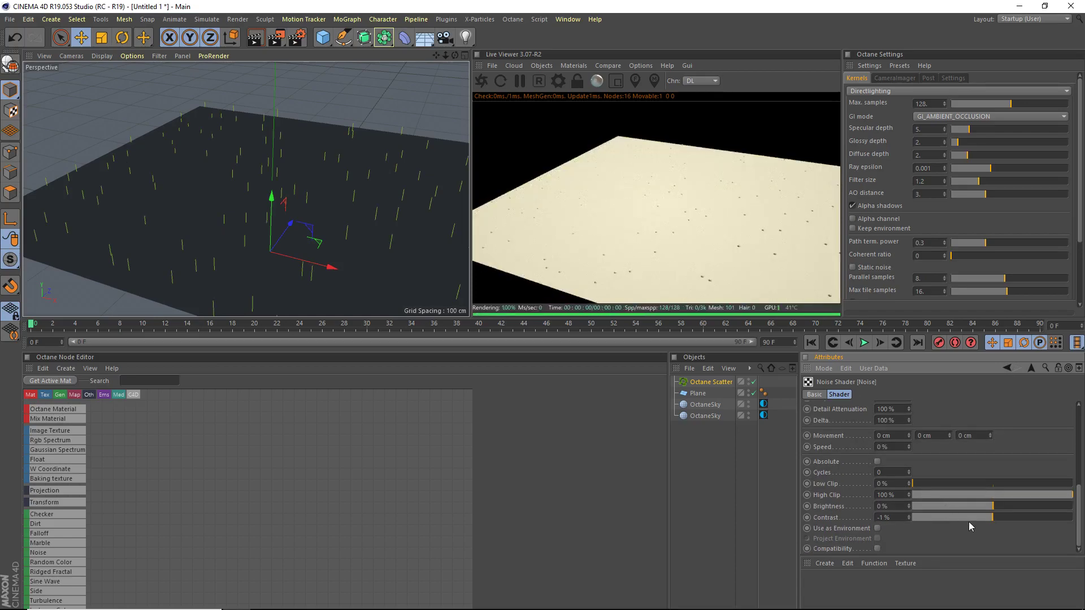
drag(968, 521, 1053, 517)
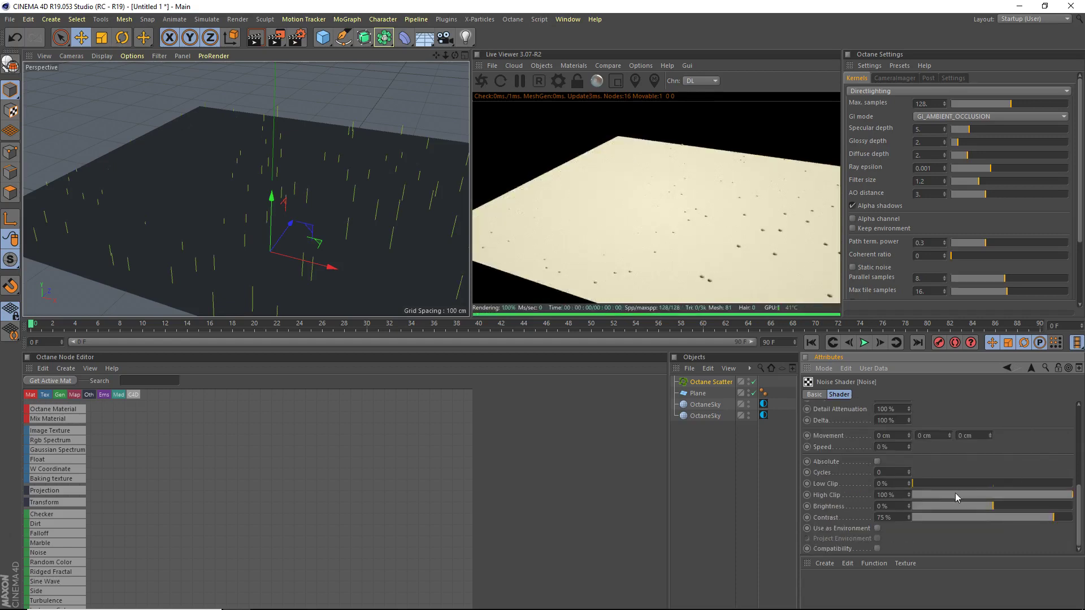
drag(916, 485, 920, 483)
drag(1072, 495, 1061, 495)
scroll(1075, 503, up, 6)
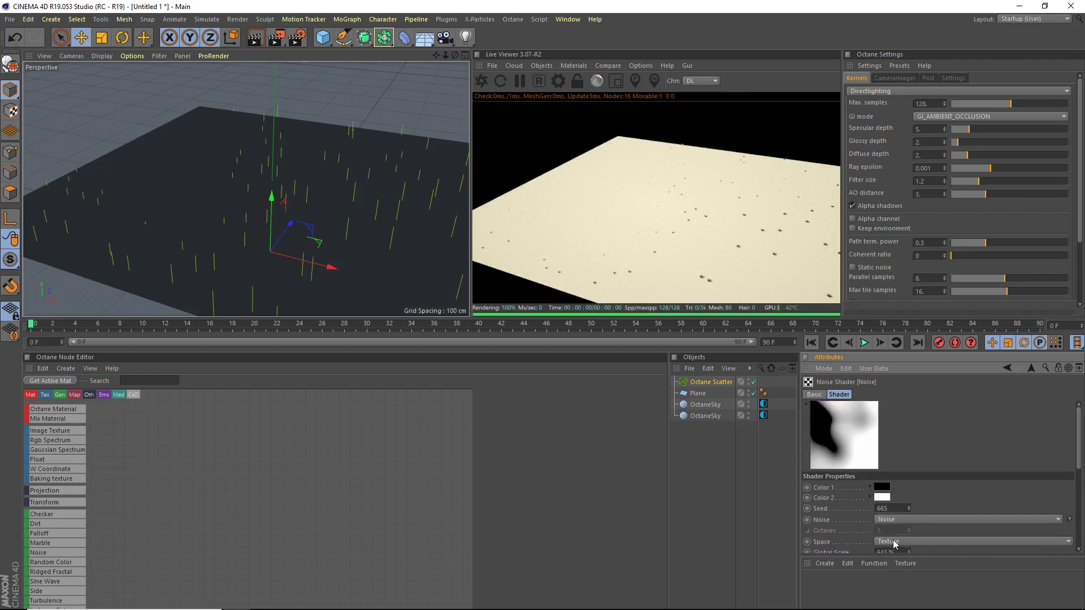
Step: Keep the noise space as Texture and try the Luka, Hama, Cell Noise and Sema noise types
scroll(1076, 457, down, 3)
click(907, 462)
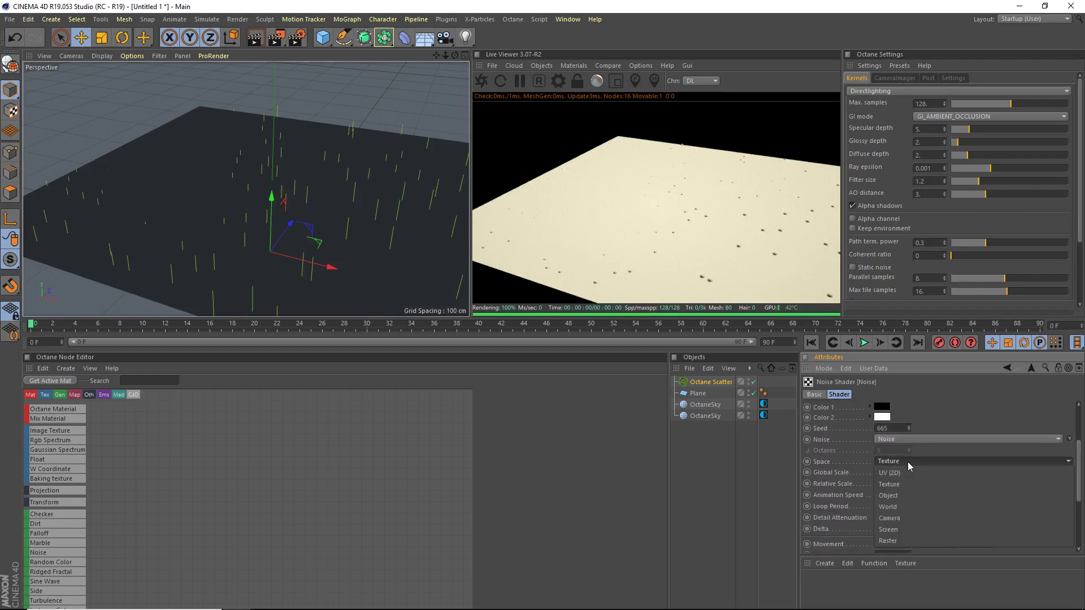
click(889, 484)
click(901, 439)
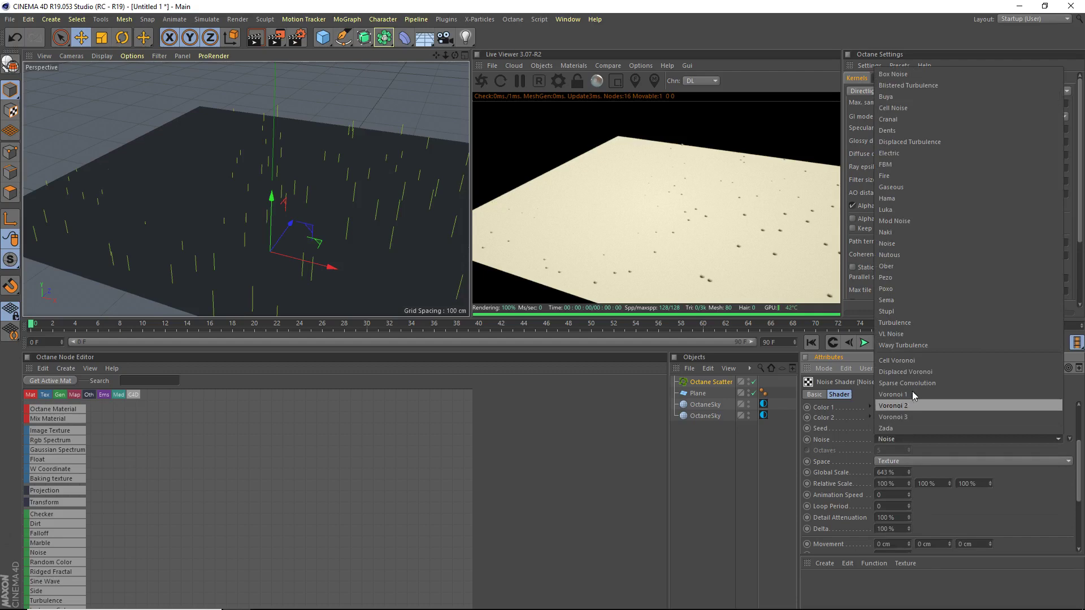
click(917, 210)
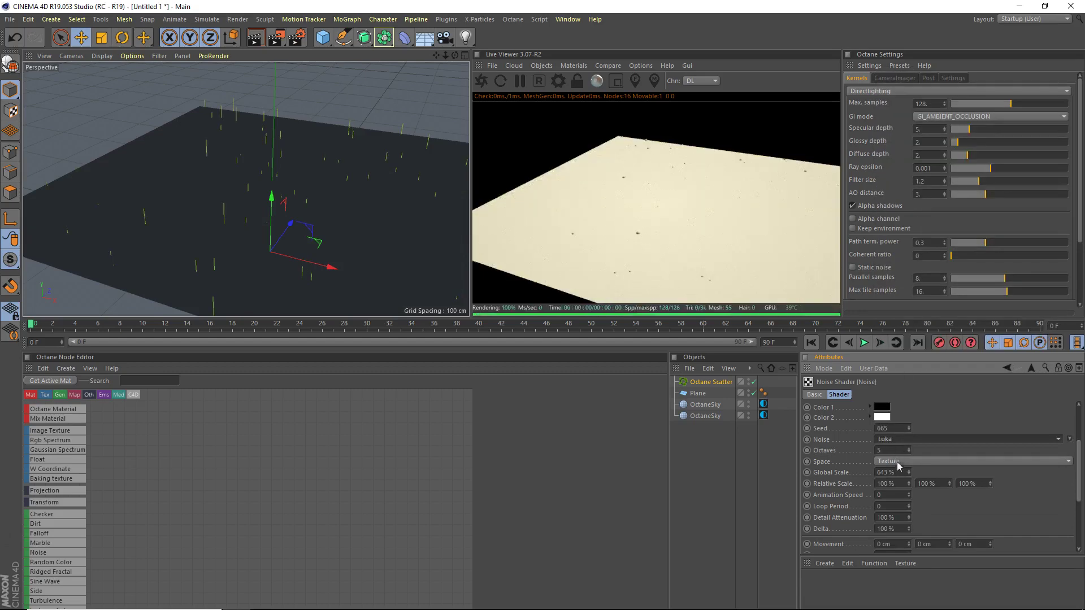
click(900, 438)
click(930, 199)
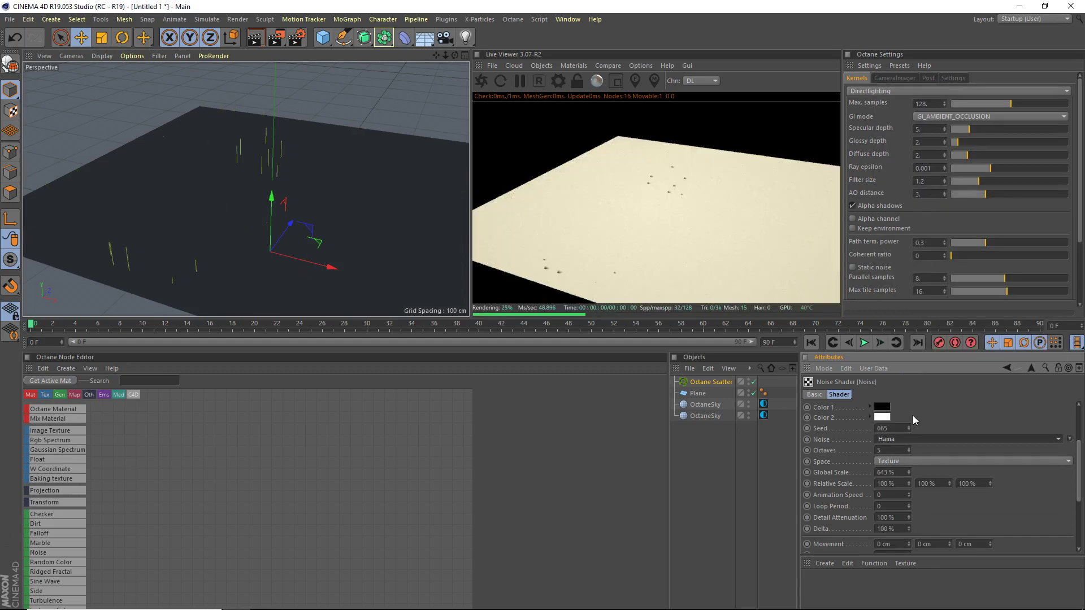
click(899, 439)
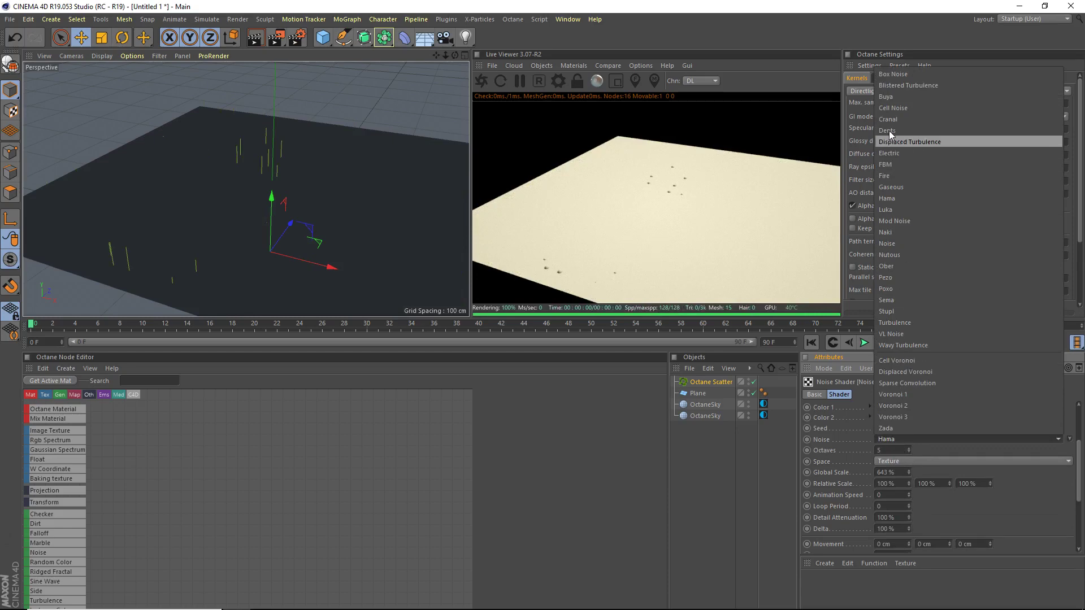
click(897, 103)
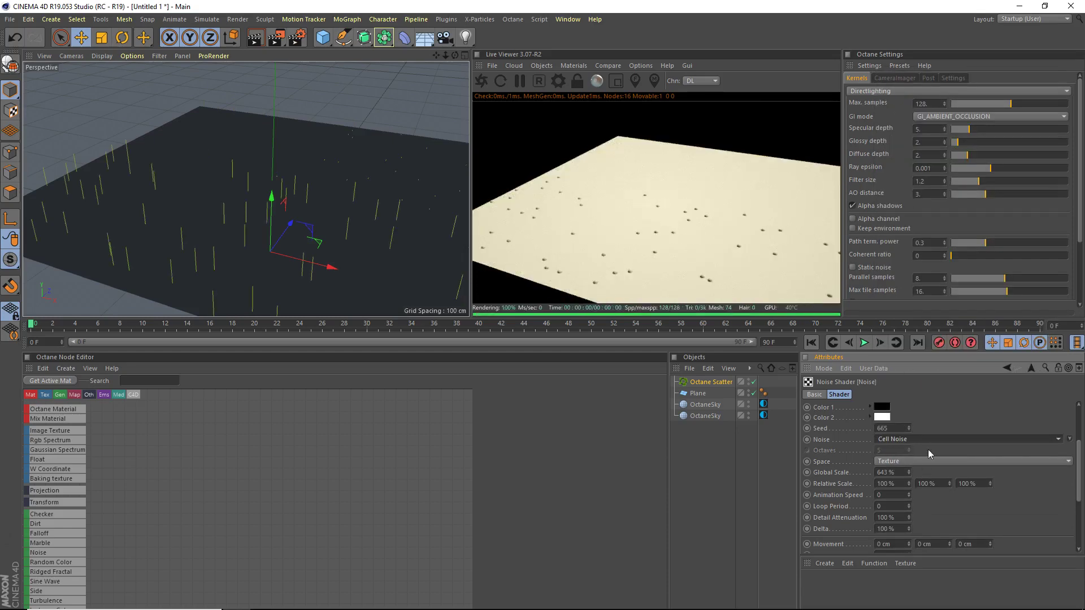
click(914, 439)
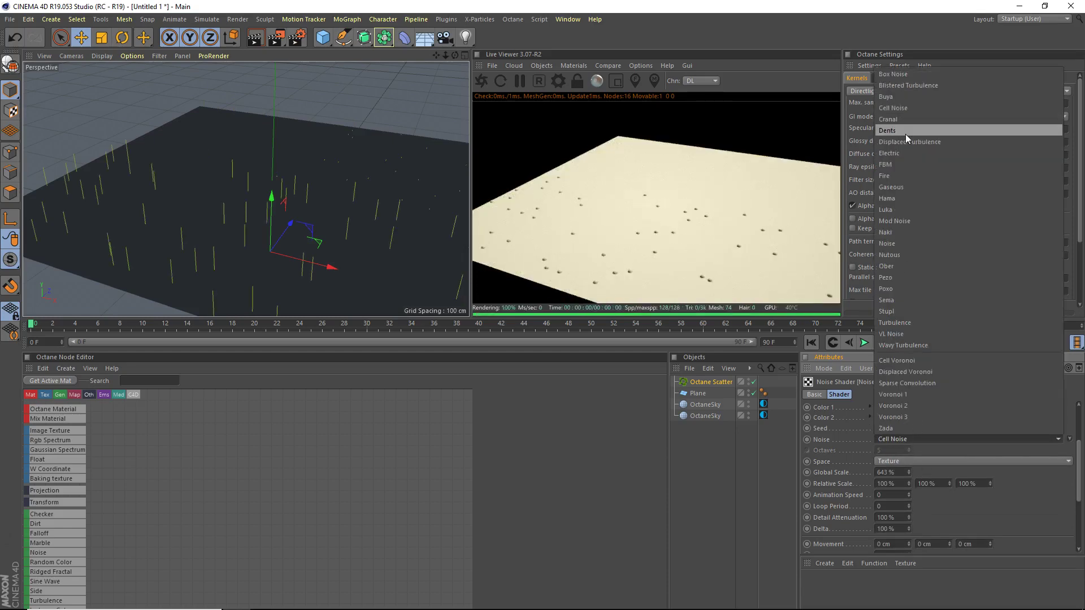
click(907, 299)
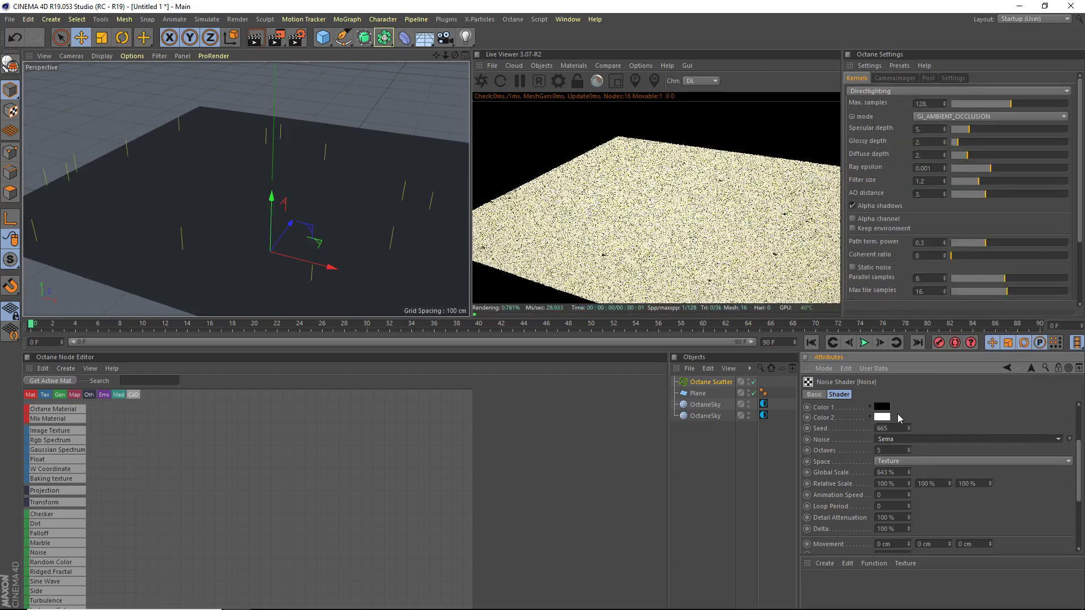
Step: Set the shader's noise type to Wavy Turbulence and check its preview
click(926, 435)
click(904, 346)
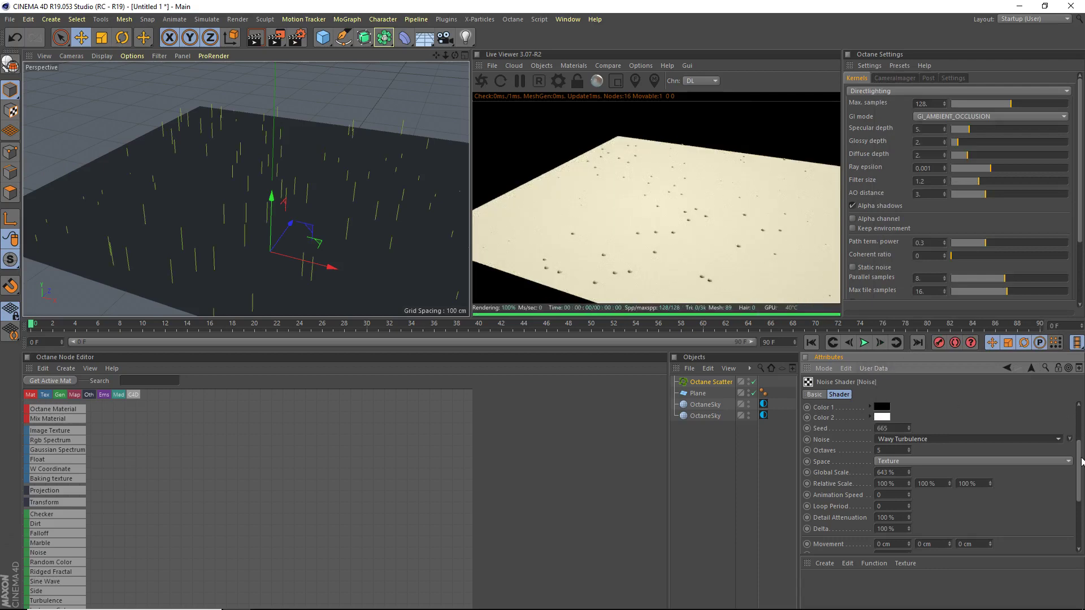
drag(1081, 462, 1083, 421)
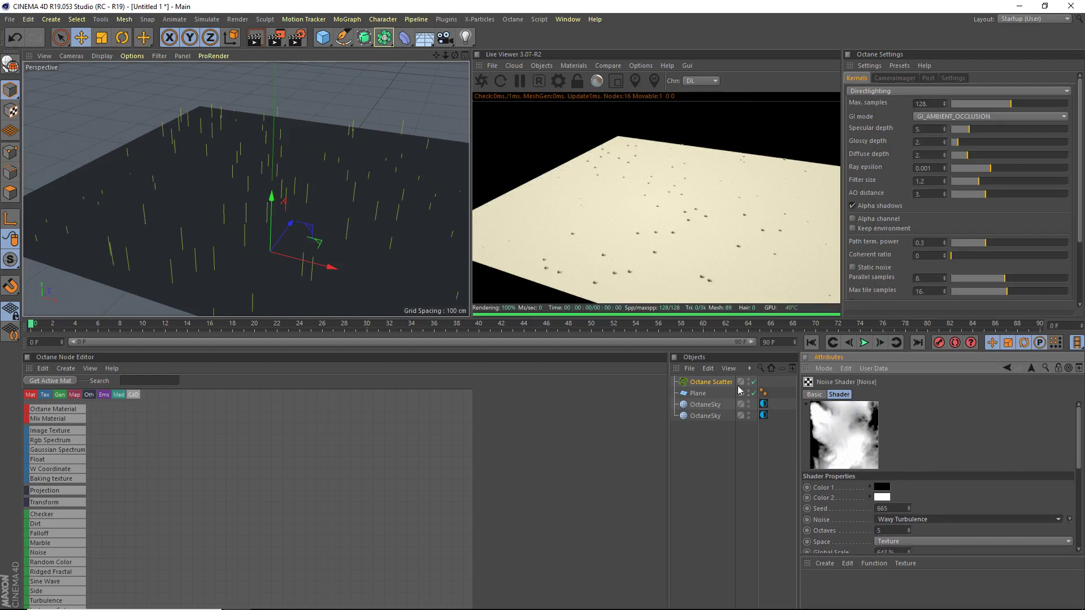
Step: Set the Octane Scatter's distribution scale to 5 on all three axes
click(726, 383)
drag(1079, 440, 1079, 503)
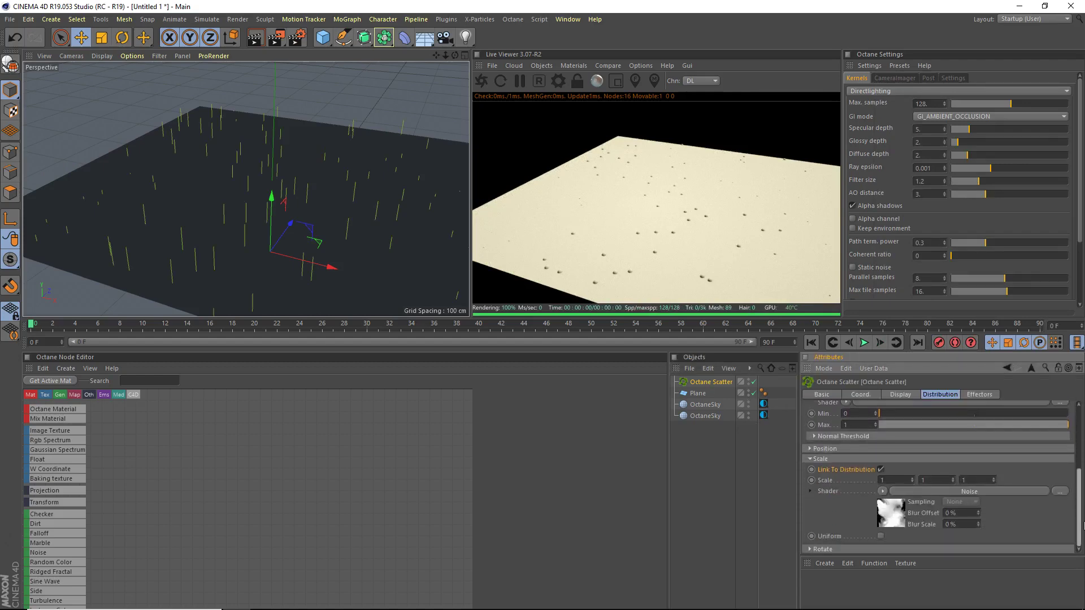
text(5)
key(Return)
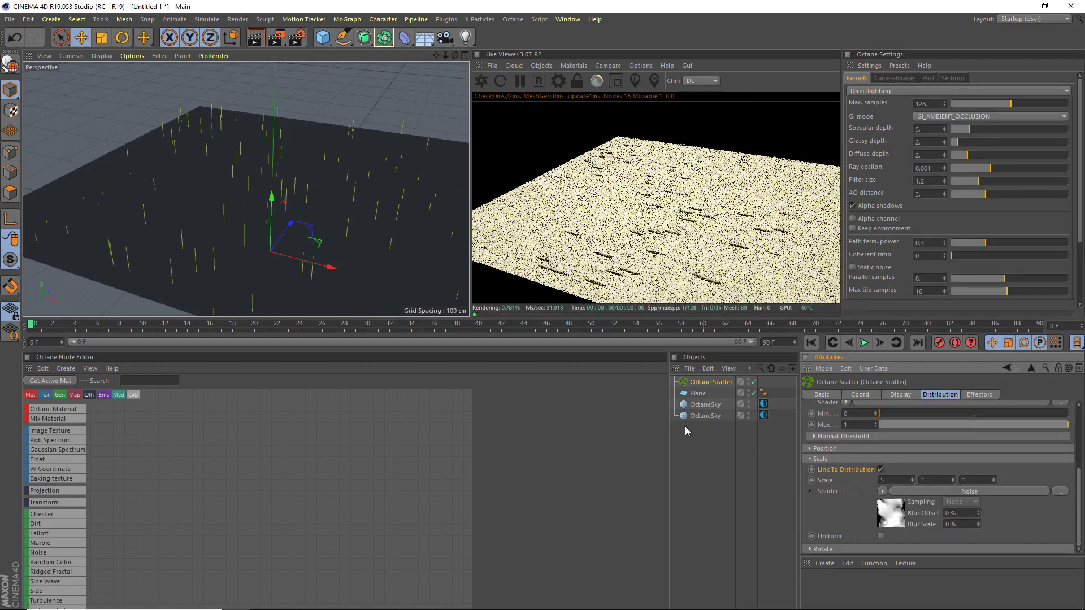
text(5)
key(Return)
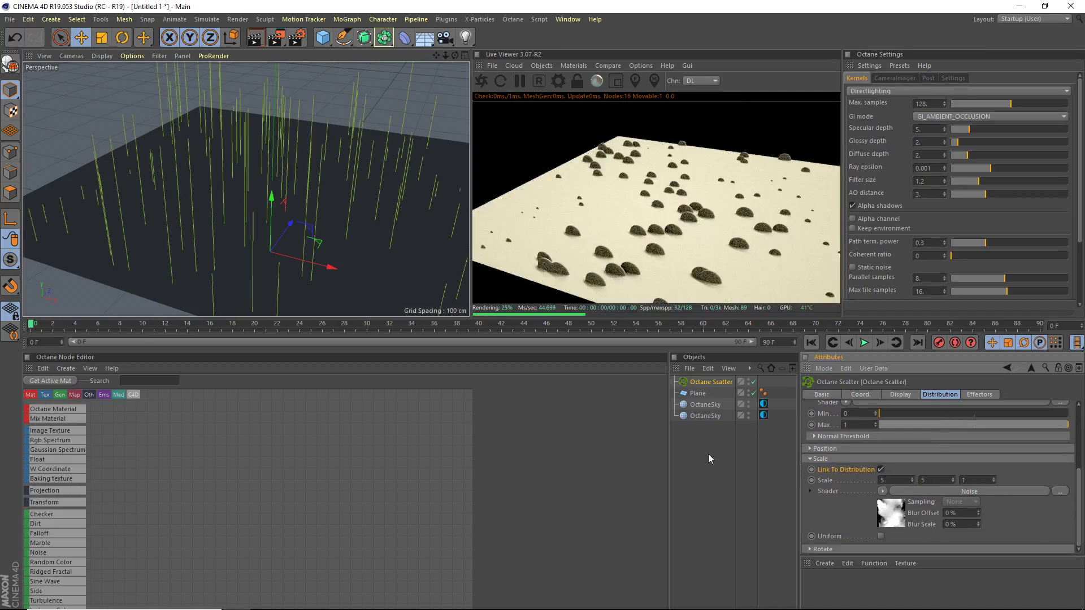
text(5)
key(Return)
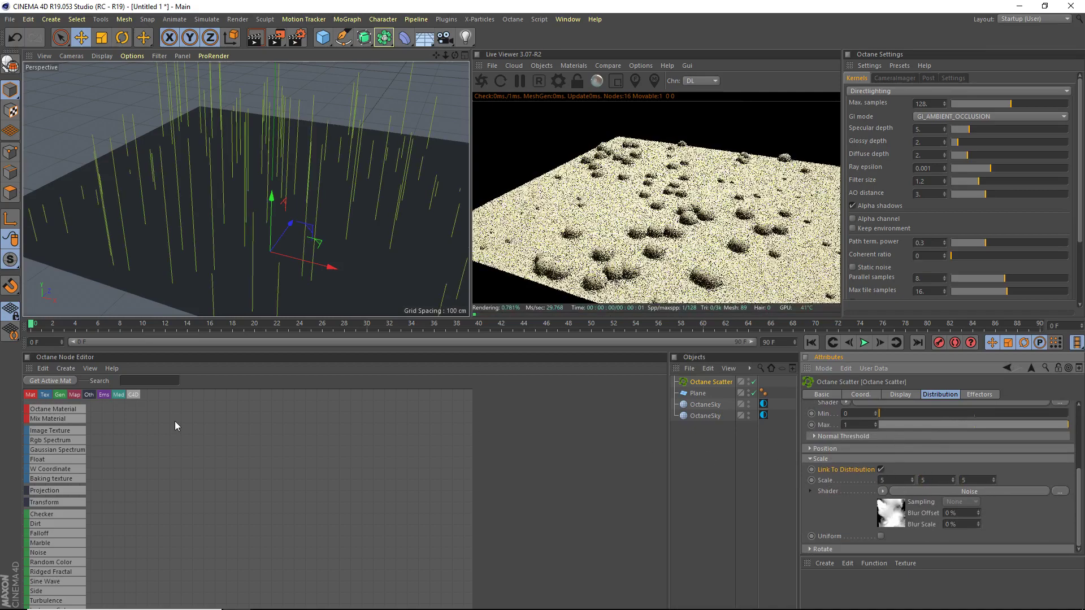
Step: Copy the scatter's scale Noise shader and paste it as the shader for its position
scroll(245, 308, up, 2)
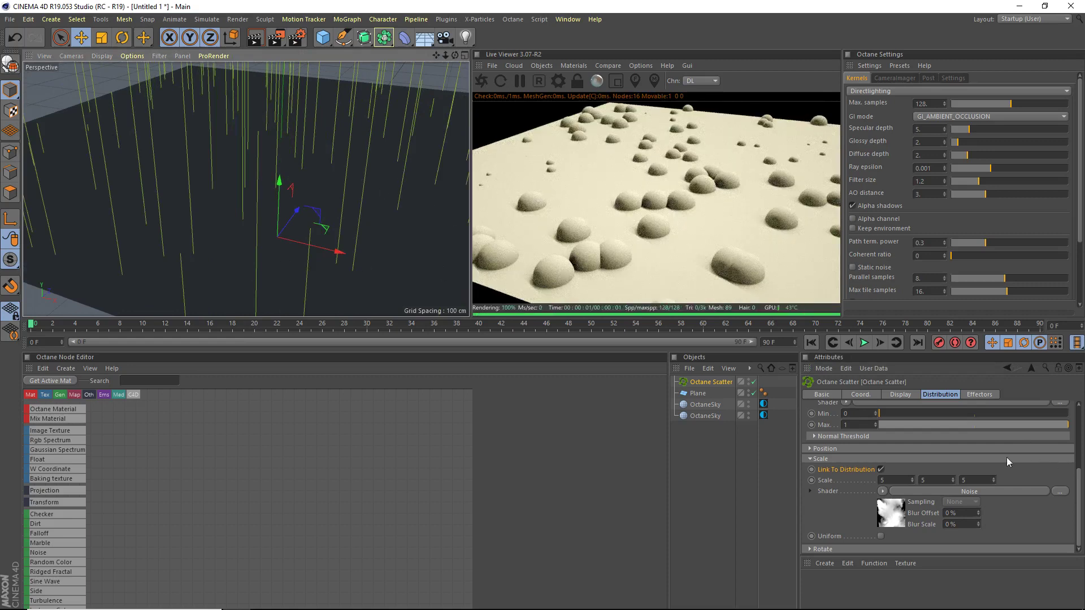
click(930, 450)
click(882, 517)
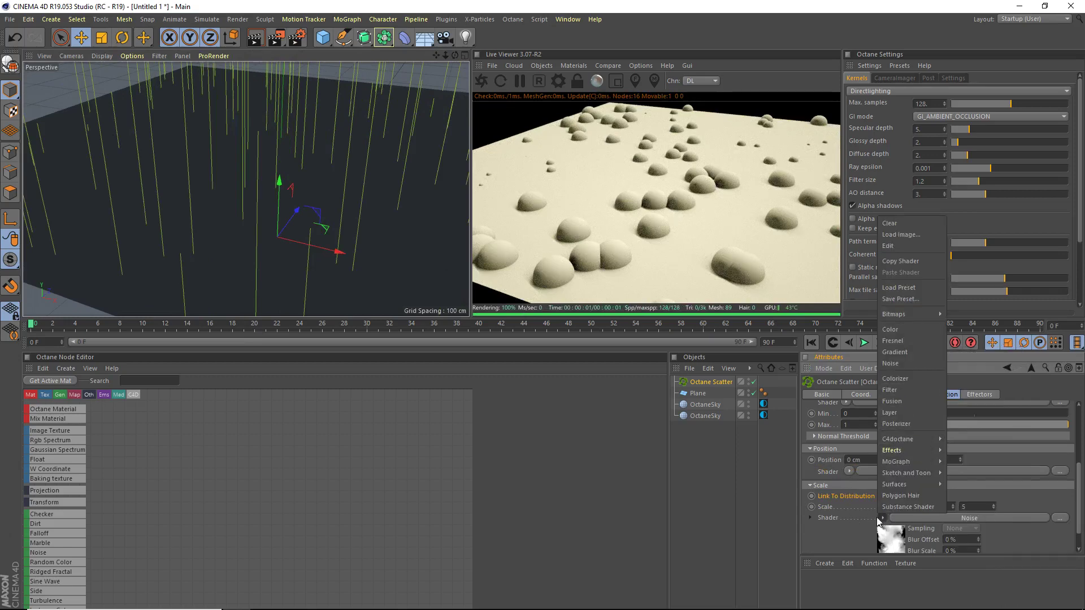
click(904, 260)
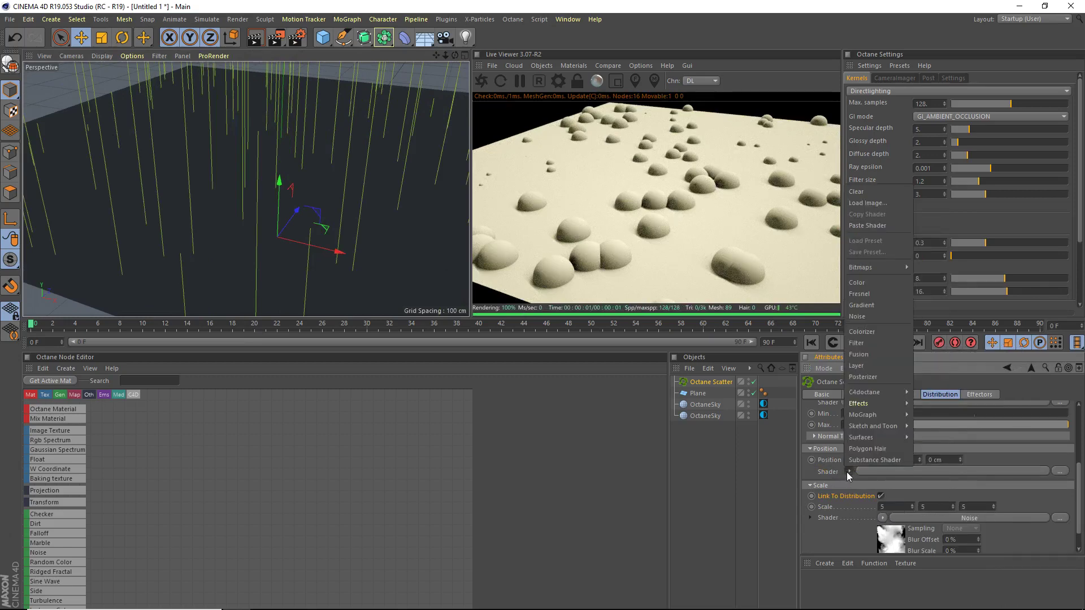
click(849, 471)
click(869, 224)
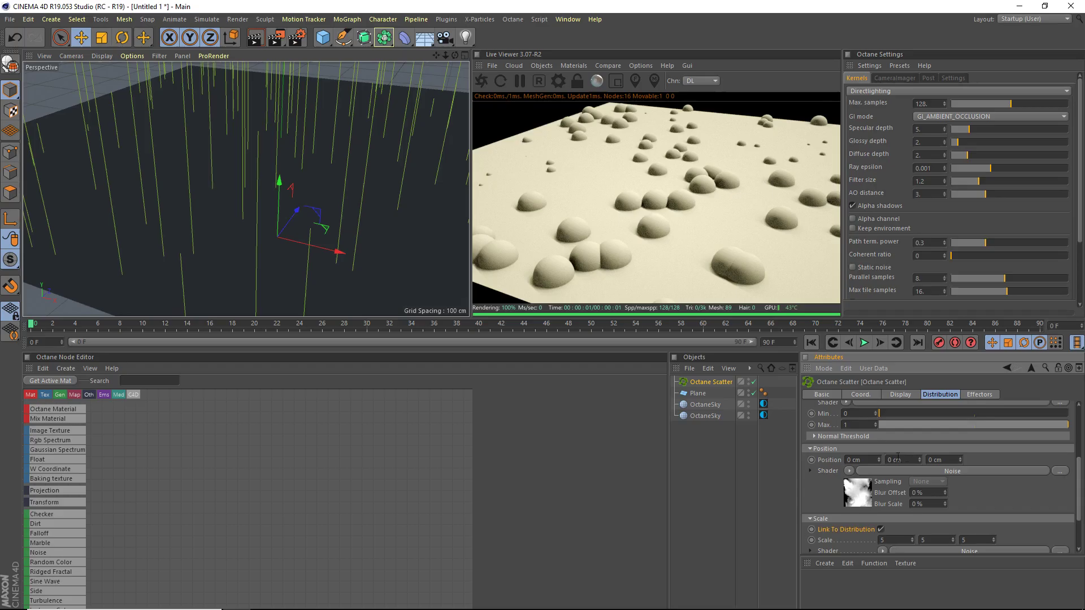
Step: Raise the scatter's Y position offset to 104 cm
drag(919, 462, 872, 450)
scroll(377, 211, down, 6)
scroll(419, 71, up, 2)
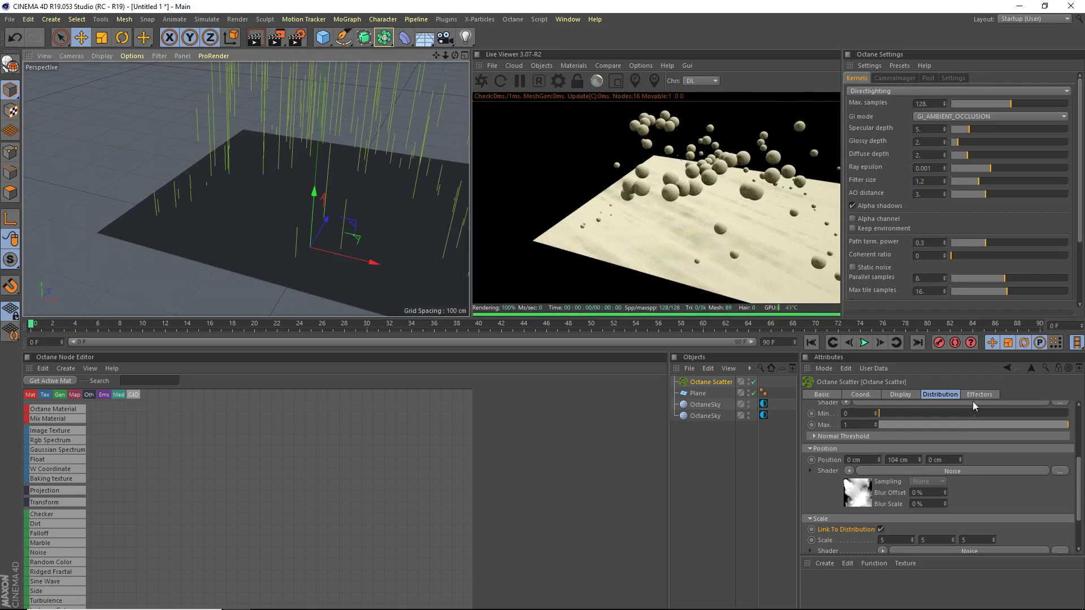
Step: Hide the plane in both the viewport and the render, leaving only the scattered spheres in view
click(750, 393)
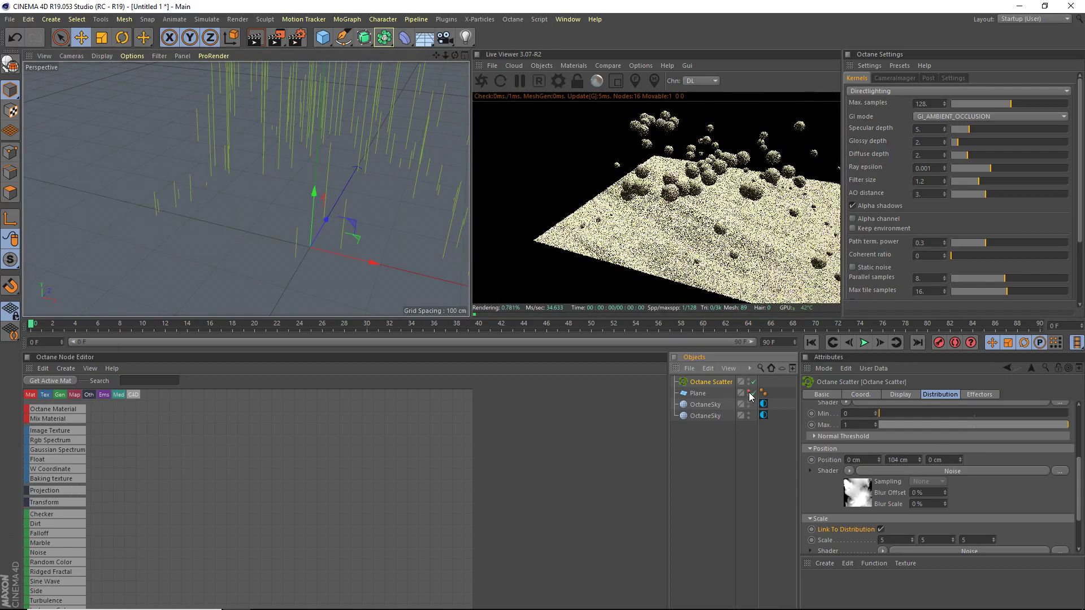
click(748, 394)
click(748, 395)
scroll(395, 107, up, 2)
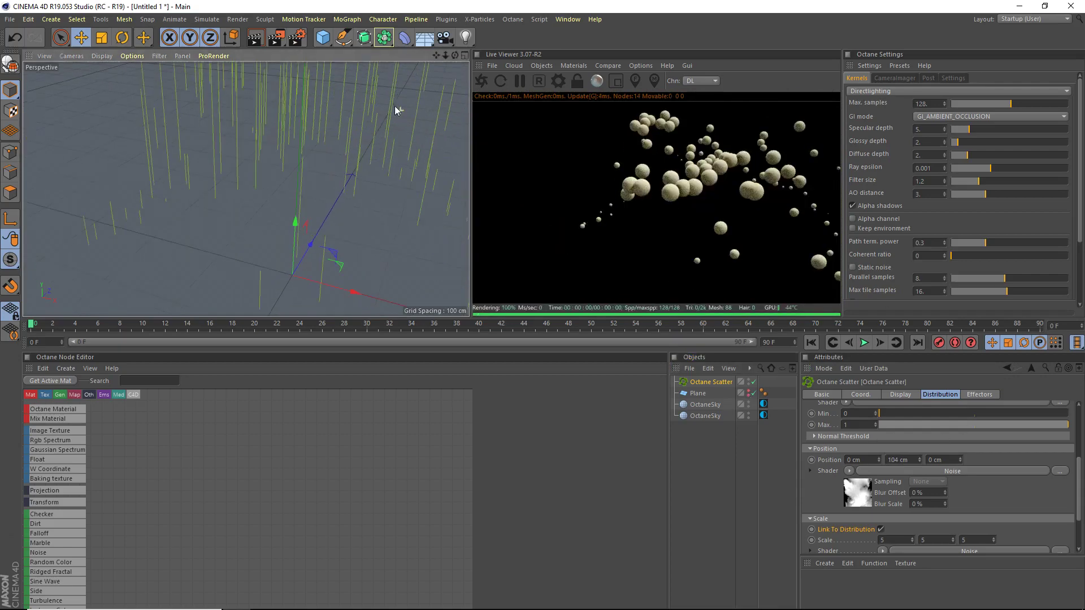
drag(454, 56, 248, 184)
scroll(346, 158, up, 2)
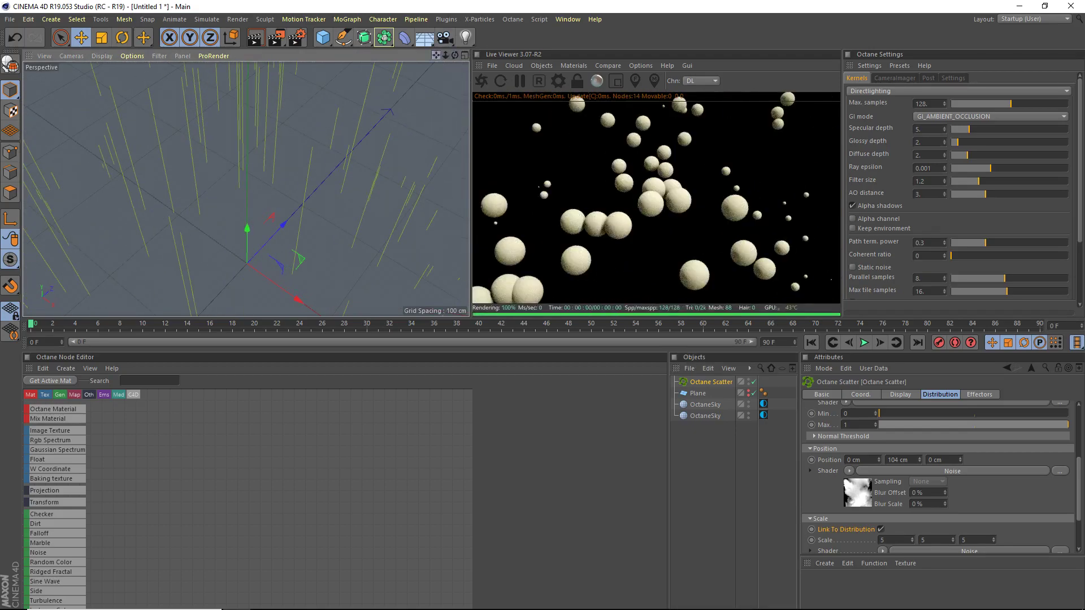
drag(444, 55, 419, 104)
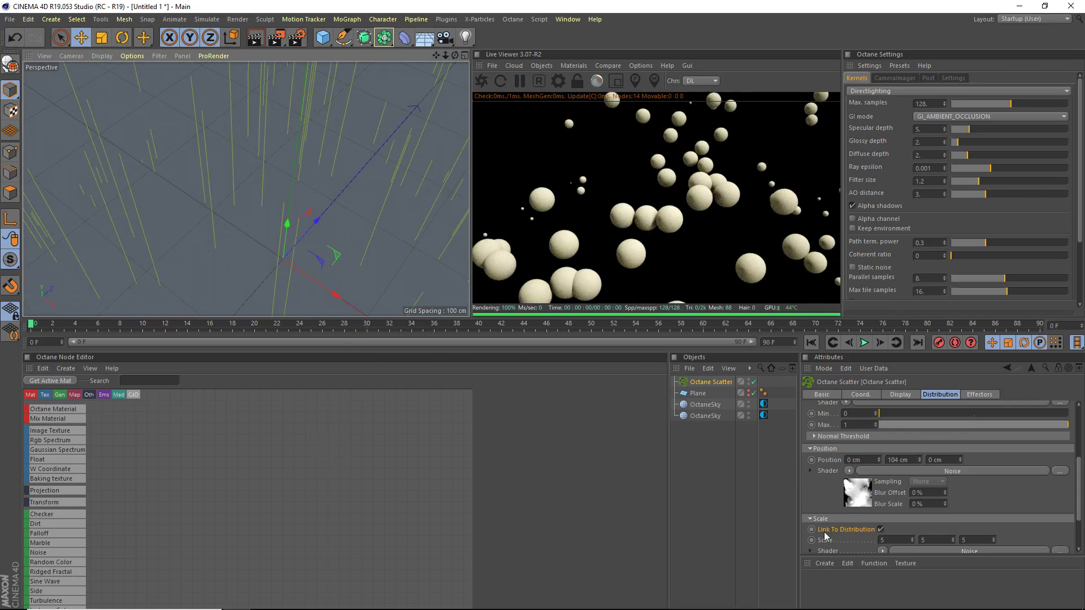
Step: Create a new Octane Material and reposition its node to make room for input nodes
click(824, 563)
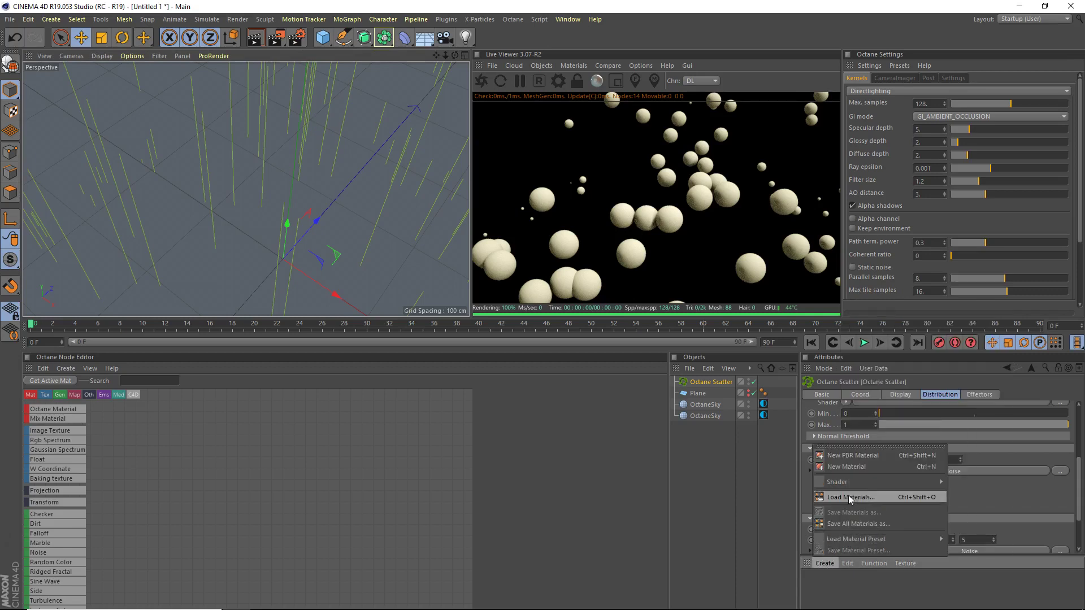
mouse_move(848, 484)
mouse_move(974, 421)
click(911, 422)
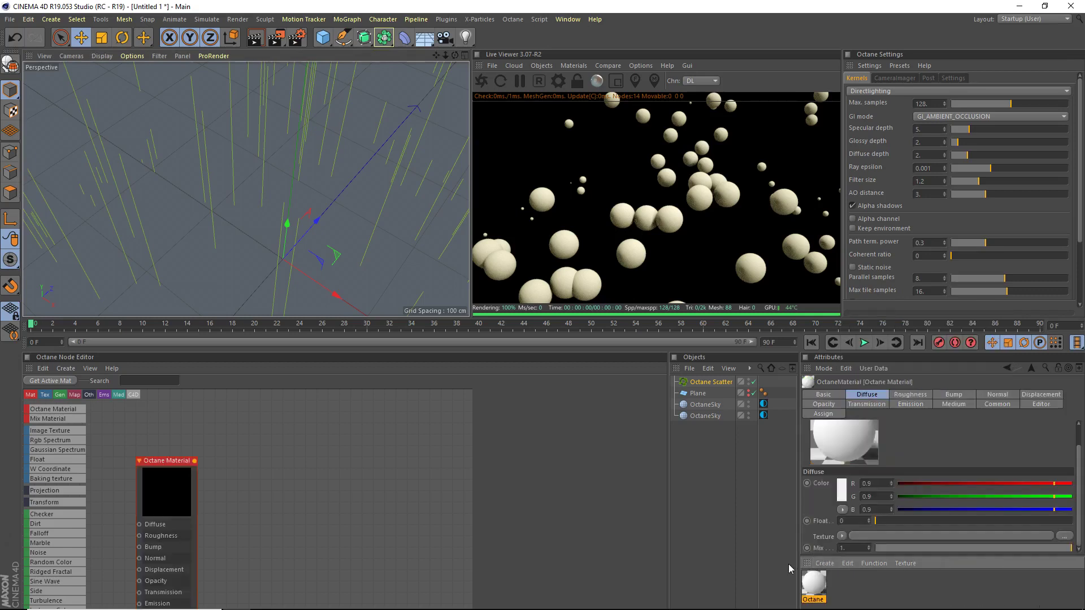
drag(173, 478, 380, 438)
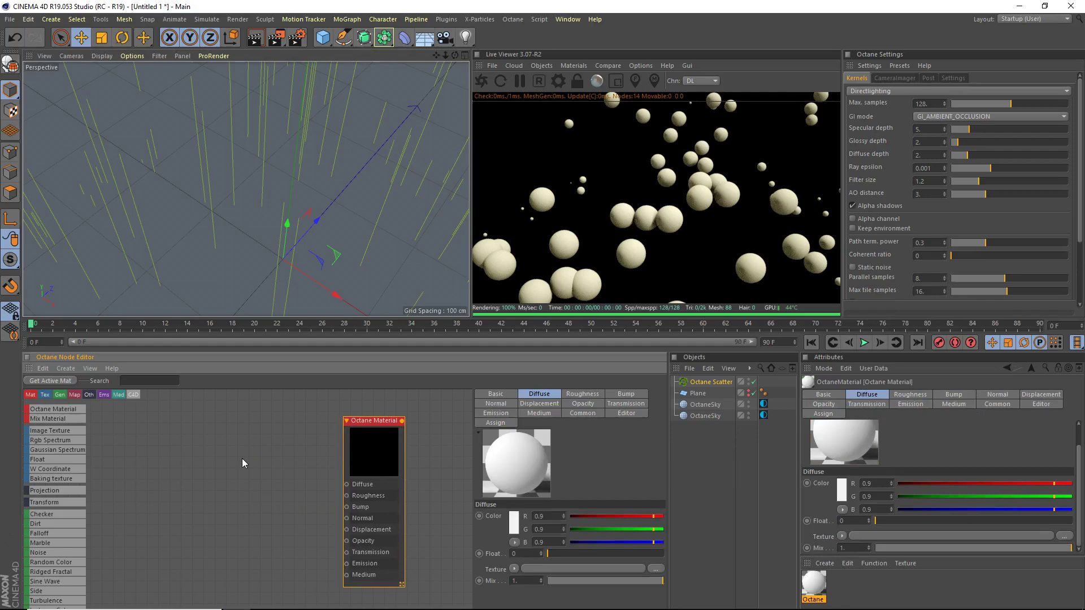
Step: Look through the node list for a random color generator, also filtering the list by name
scroll(56, 498, down, 4)
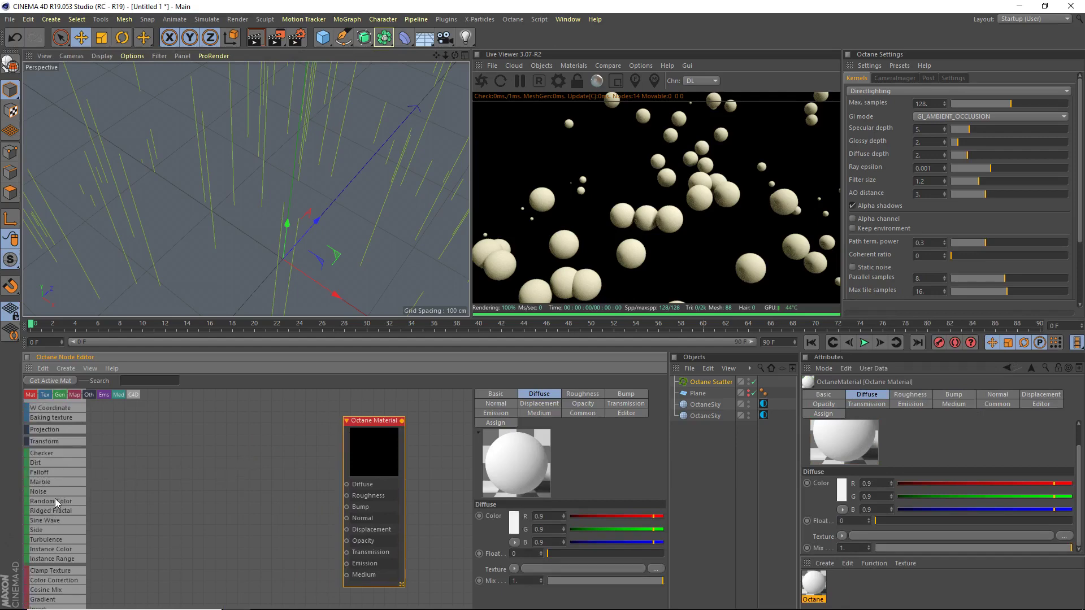
scroll(57, 498, up, 4)
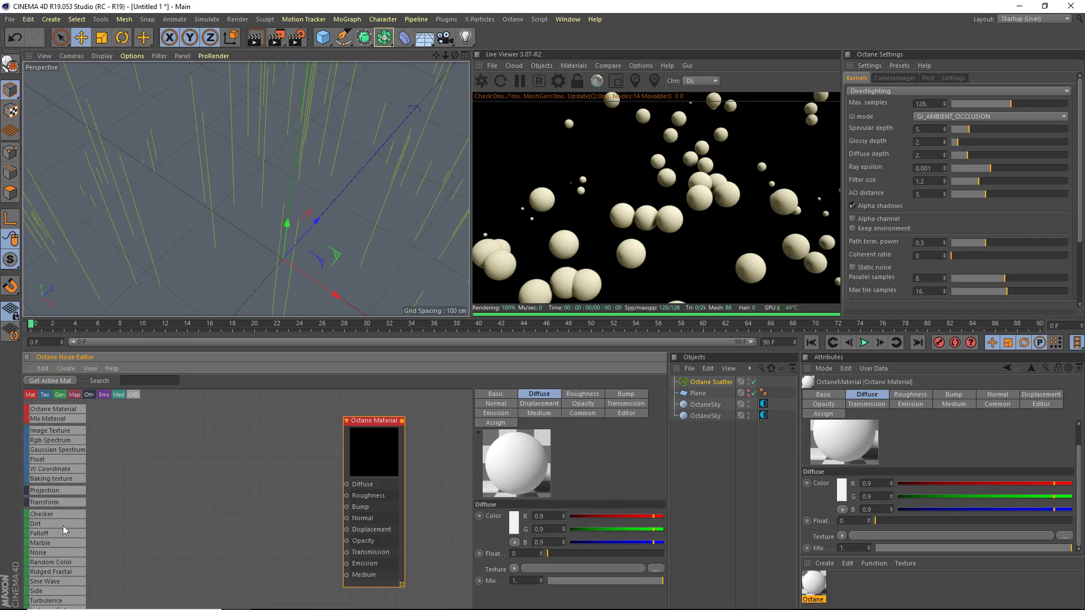
scroll(50, 542, down, 2)
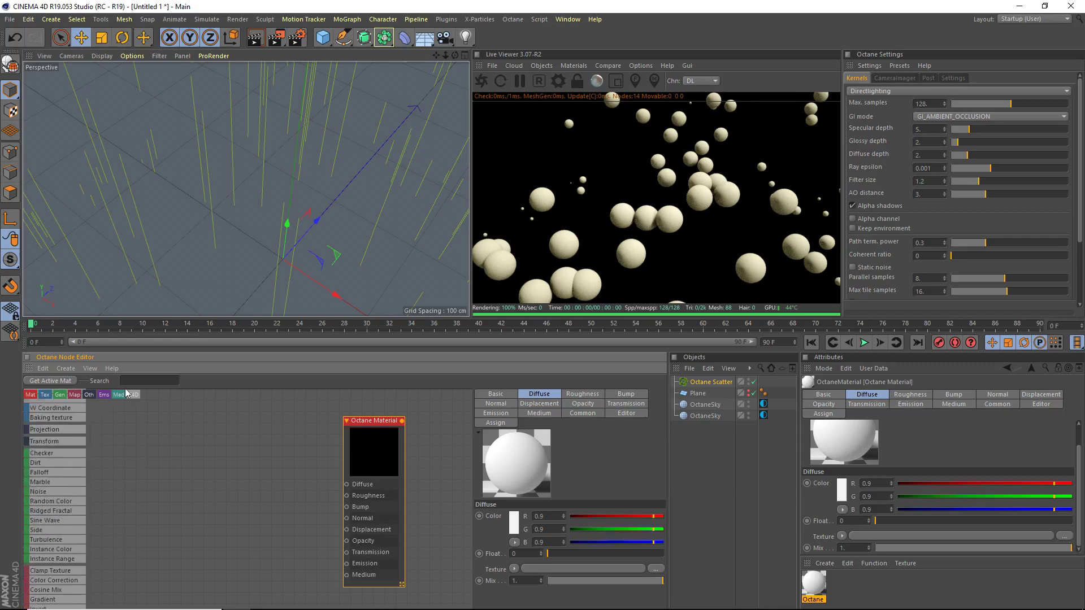
text(co)
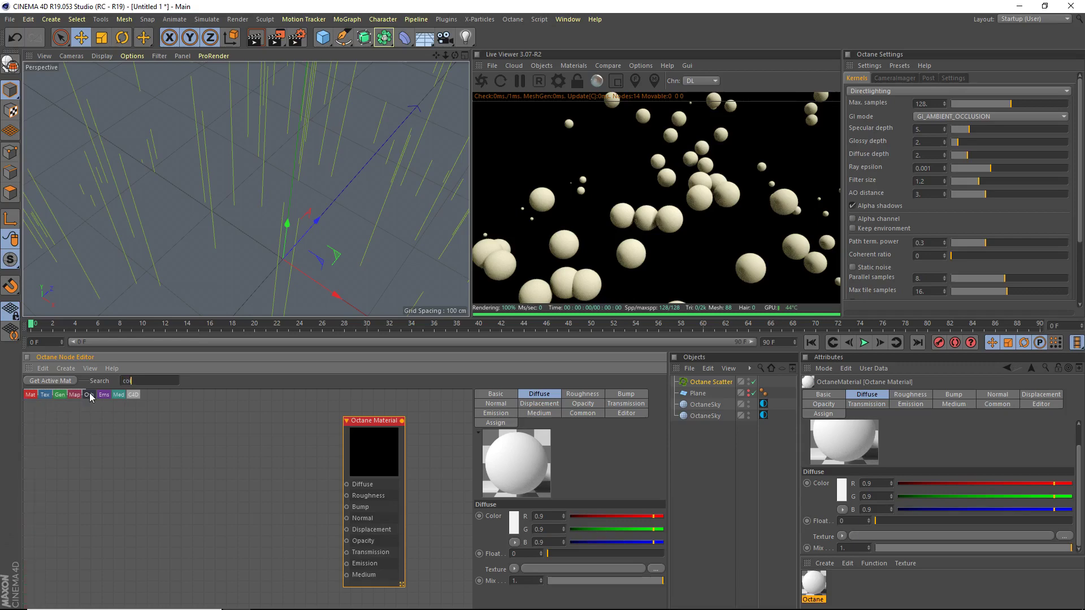
key(BackSpace)
key(BackSpace)
text(rand)
key(BackSpace)
key(BackSpace)
key(BackSpace)
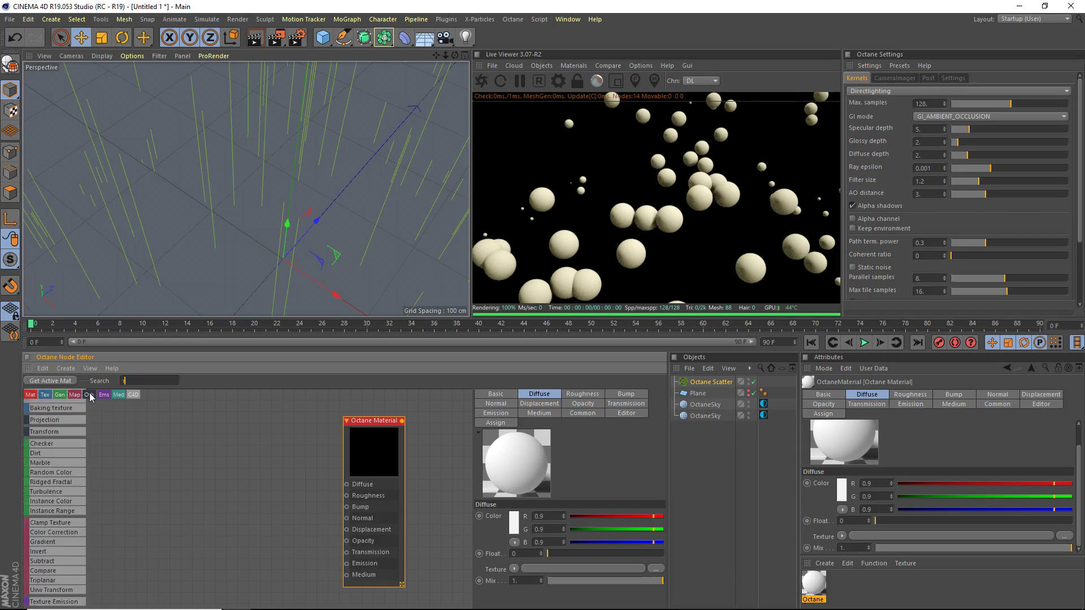
text(ra)
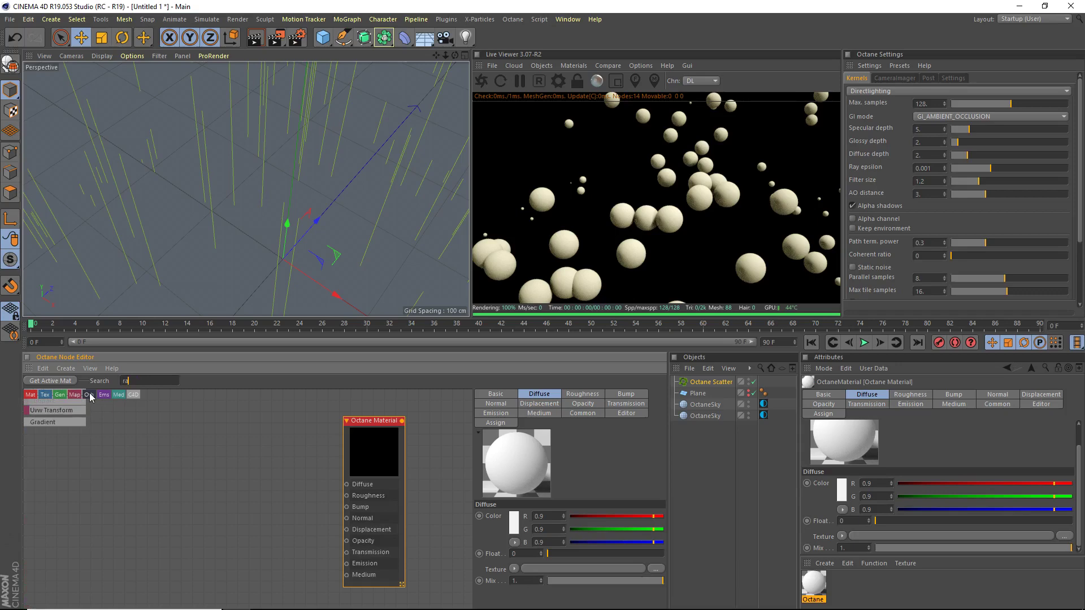
key(BackSpace)
key(BackSpace)
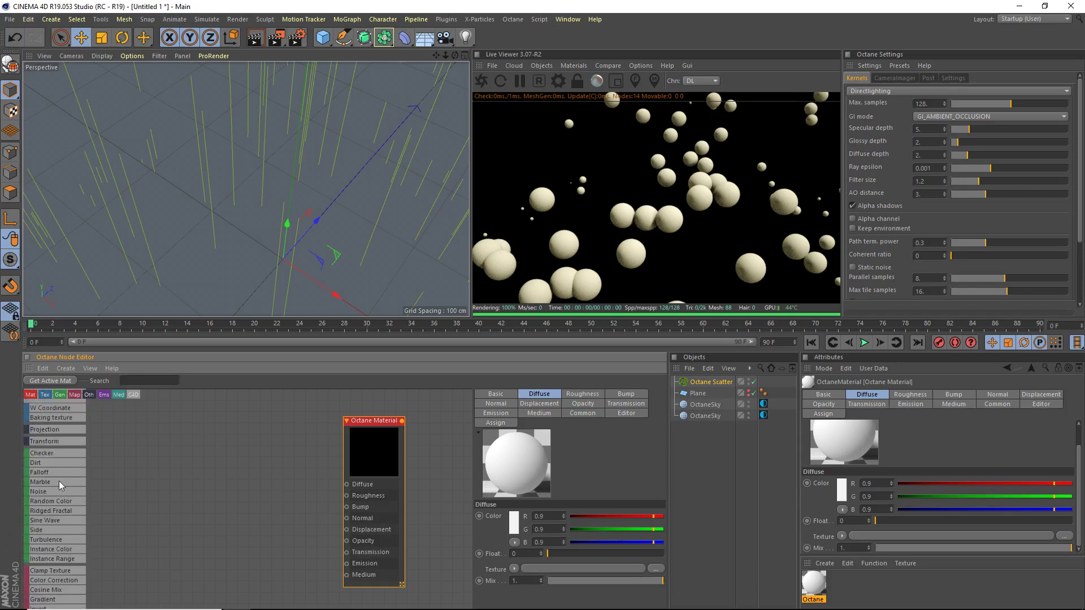
scroll(58, 481, up, 3)
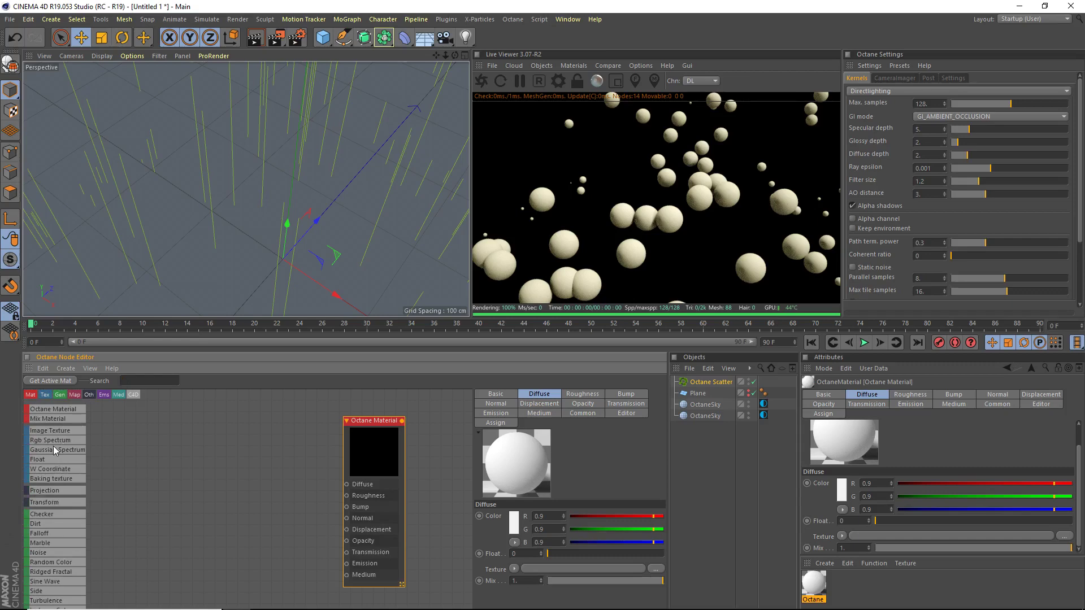
scroll(55, 450, down, 5)
scroll(55, 450, down, 7)
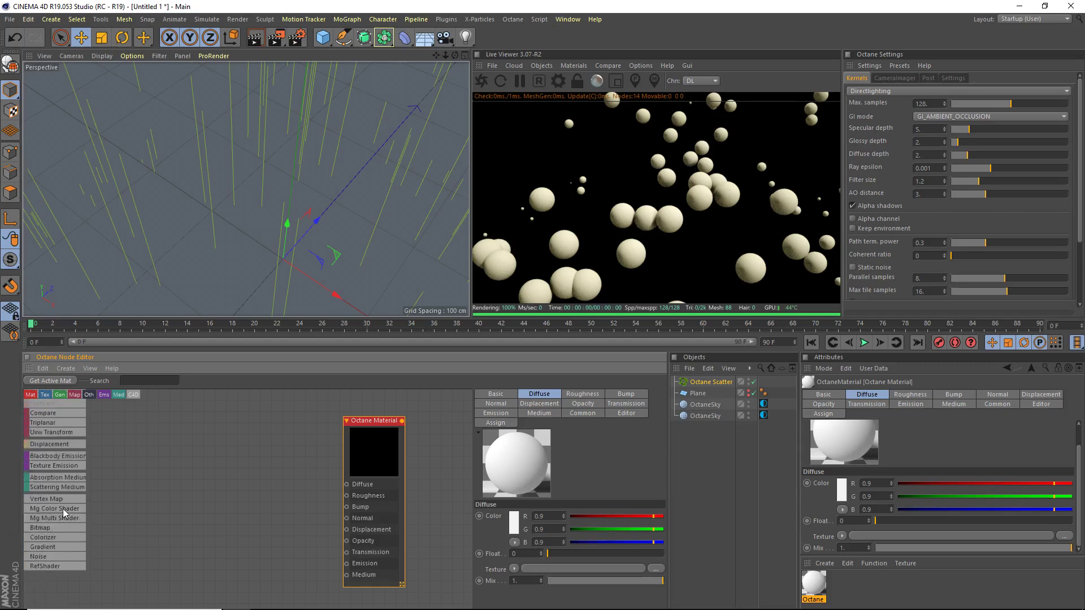
scroll(59, 474, up, 3)
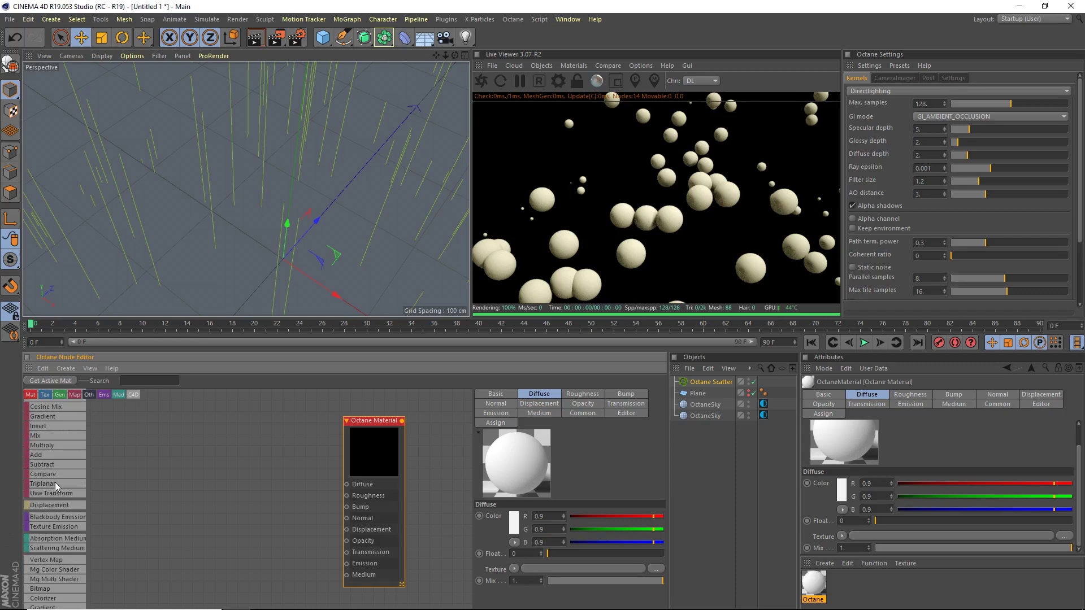
scroll(54, 481, up, 3)
scroll(57, 479, up, 3)
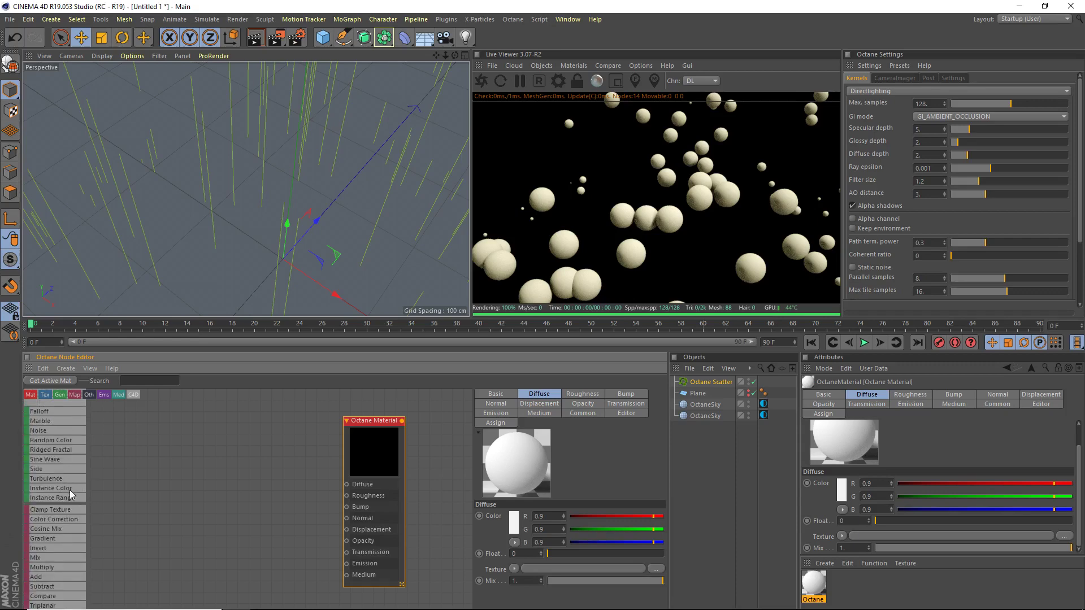
Step: Add a Random Color node to the graph and set the Octane Material's type to Glossy
drag(67, 440, 201, 461)
click(382, 451)
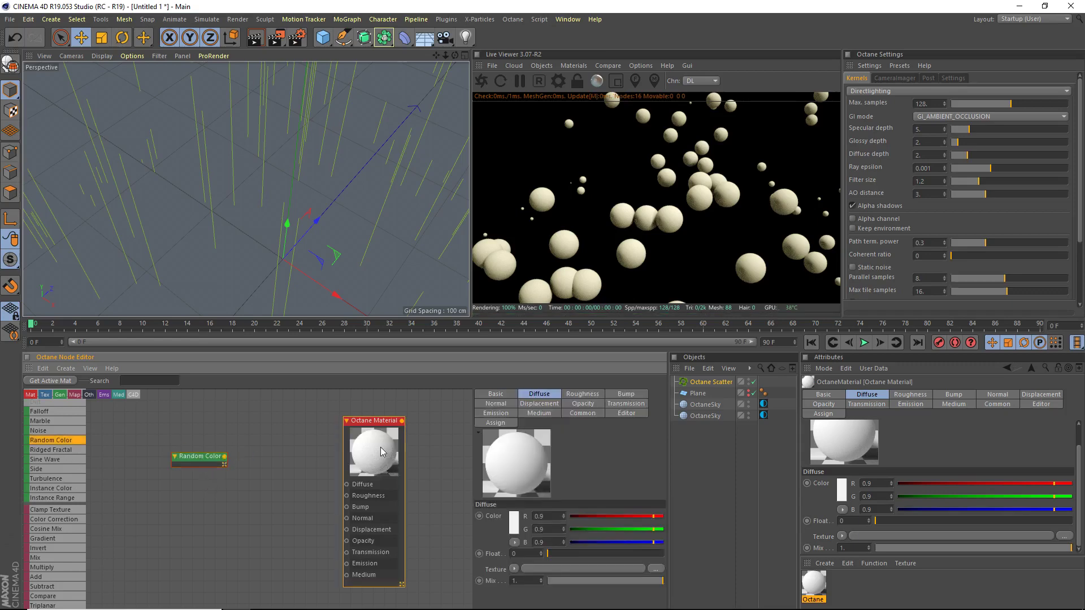
click(496, 395)
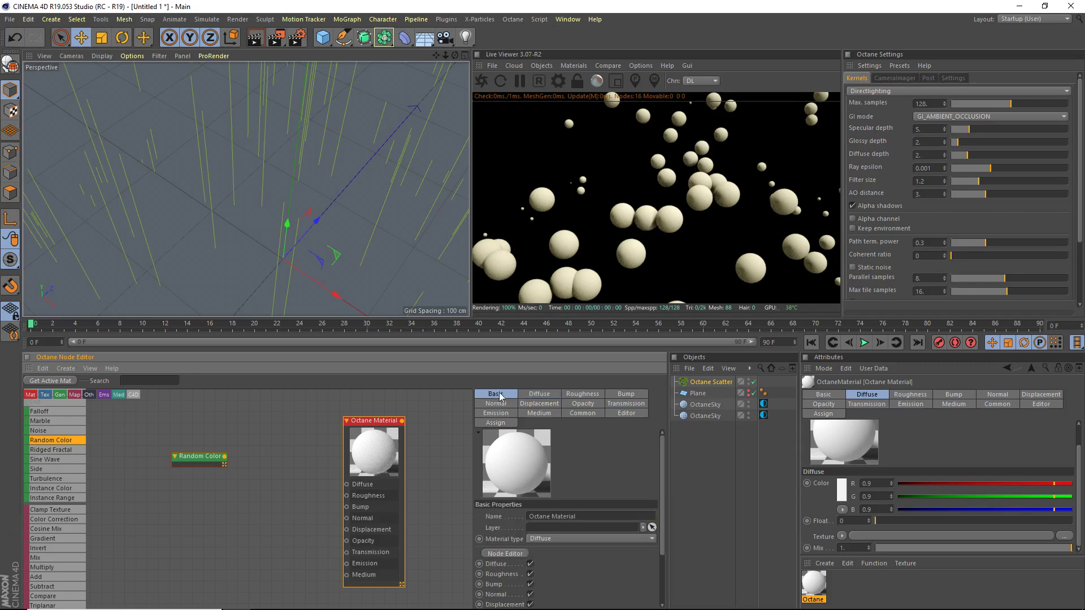
click(558, 538)
click(540, 551)
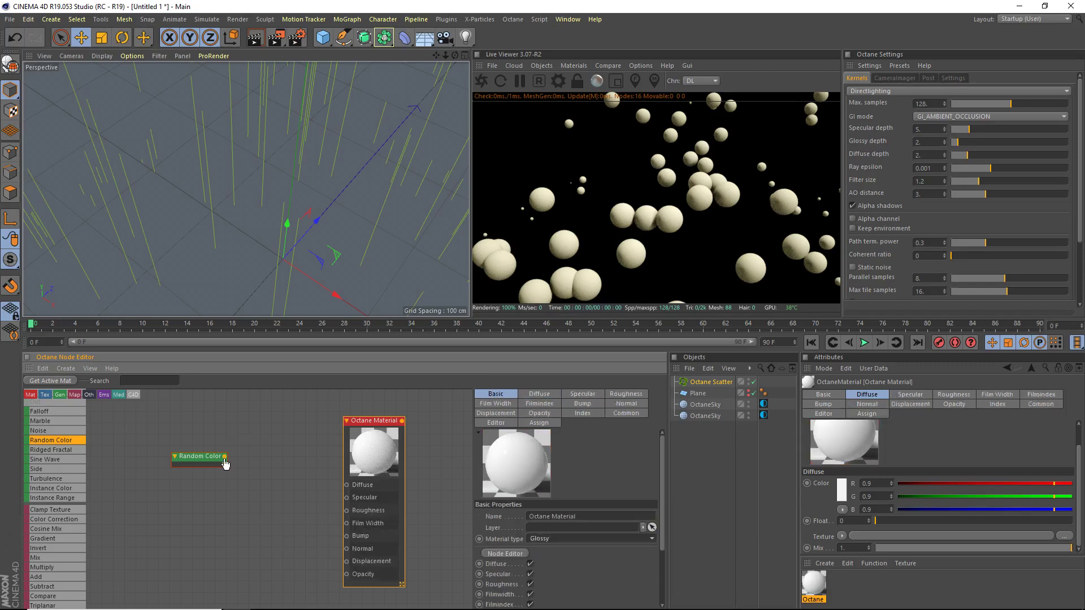
Step: Connect the Random Color node to the material's Diffuse input and apply the material to the Octane Scatter
drag(224, 457, 347, 486)
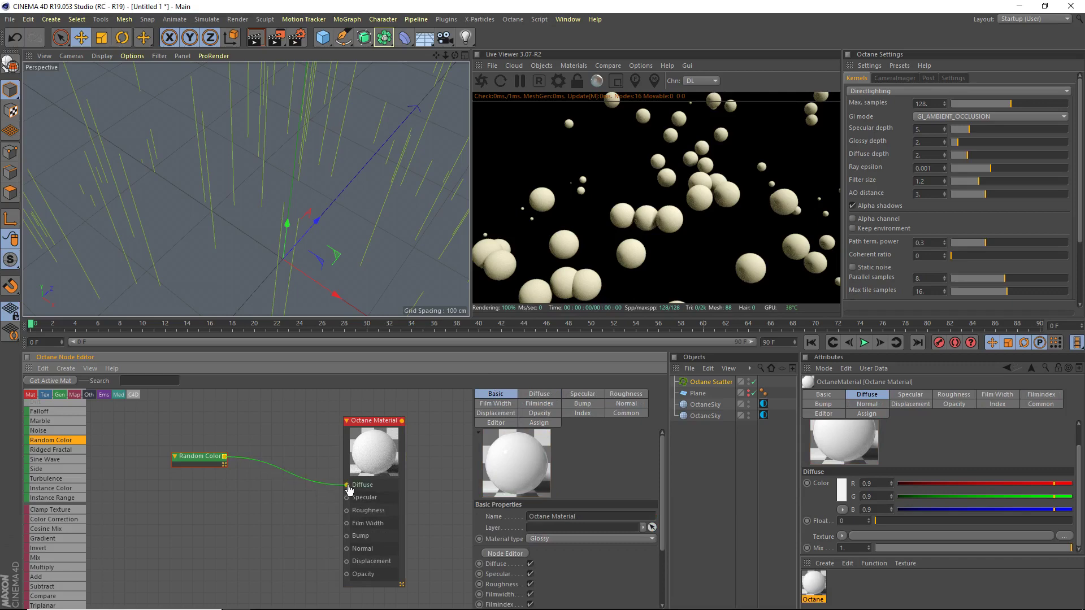
drag(207, 465, 284, 494)
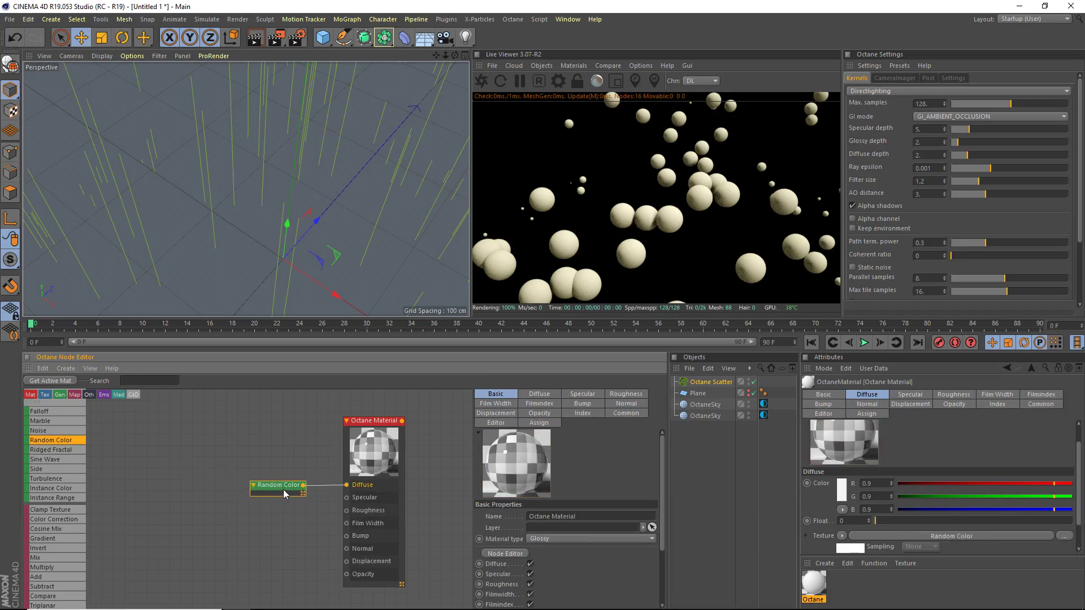
click(283, 490)
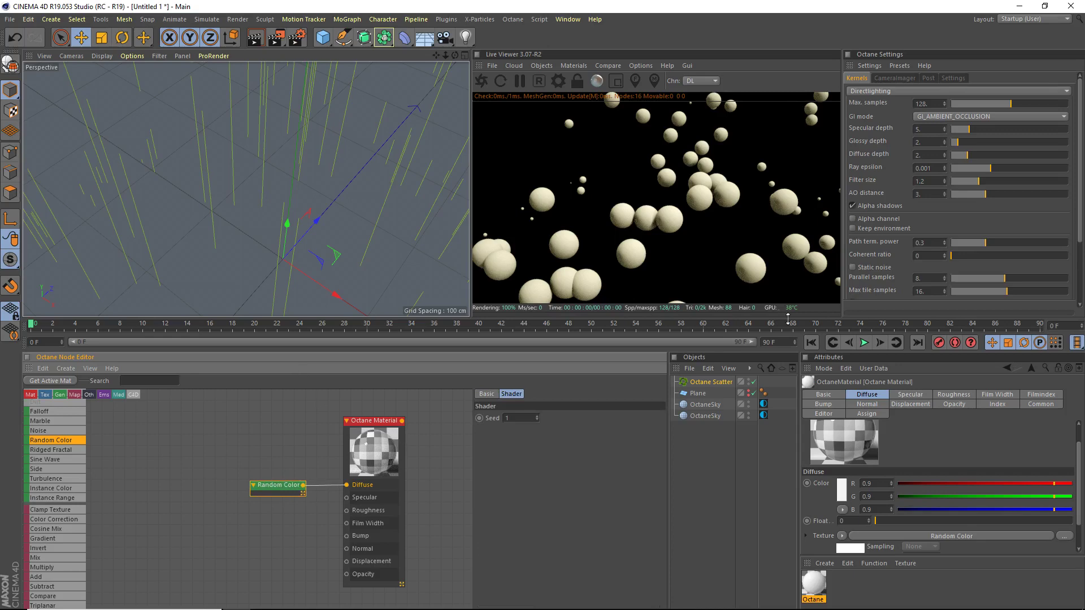
drag(815, 581, 709, 384)
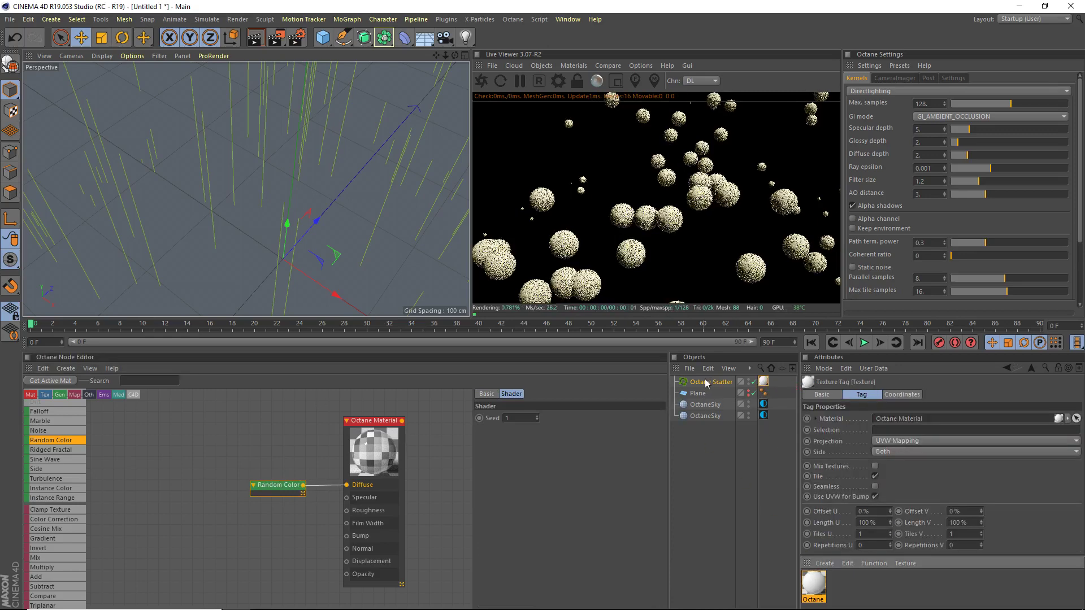
drag(455, 56, 426, 63)
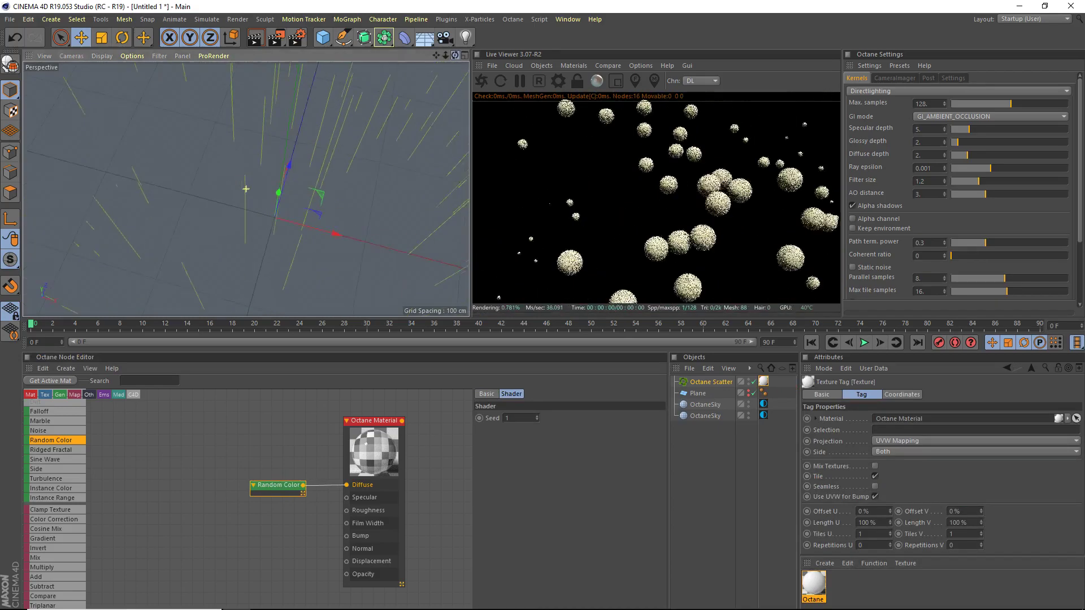
Step: Add a sphere with a 20 cm radius and 35 segments and make it a child of the Octane Scatter
click(713, 383)
drag(322, 37, 551, 74)
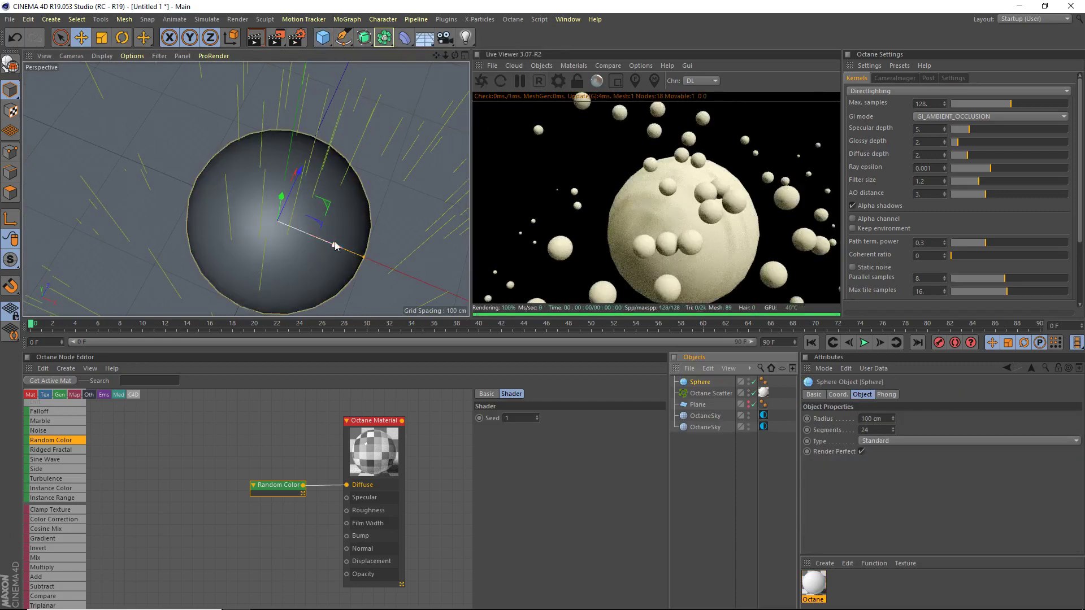
drag(893, 430, 893, 465)
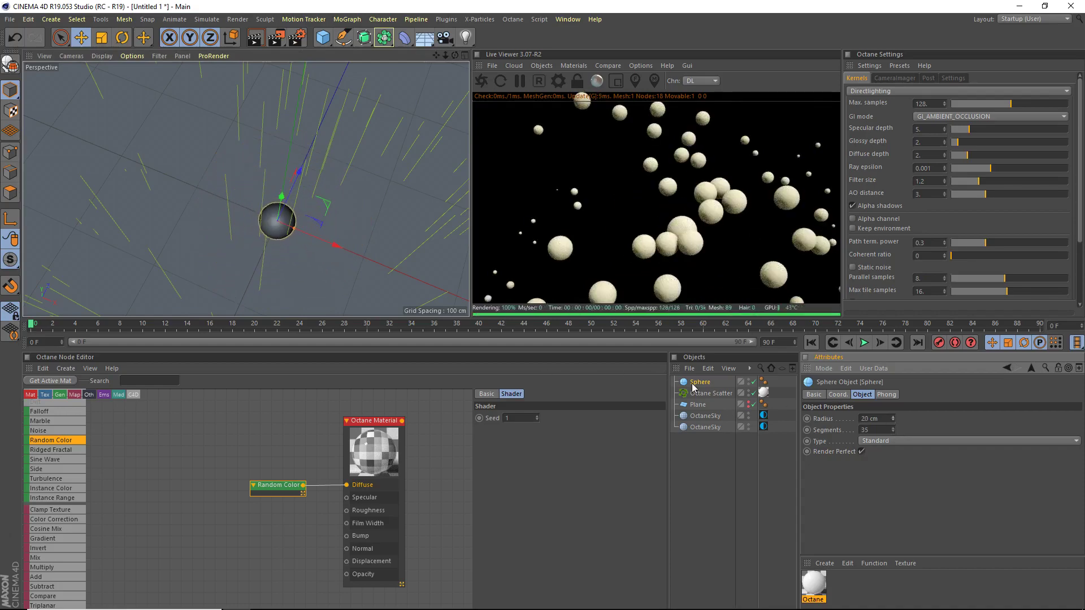
drag(697, 383, 716, 397)
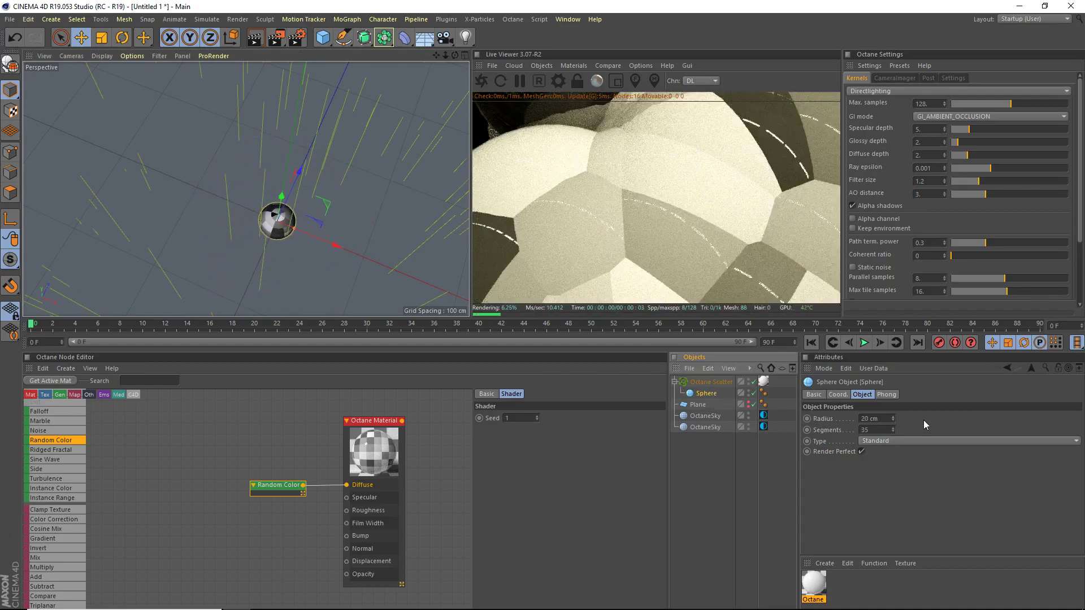
Step: Reduce the scattered sphere's radius to 2 cm
drag(893, 419, 893, 438)
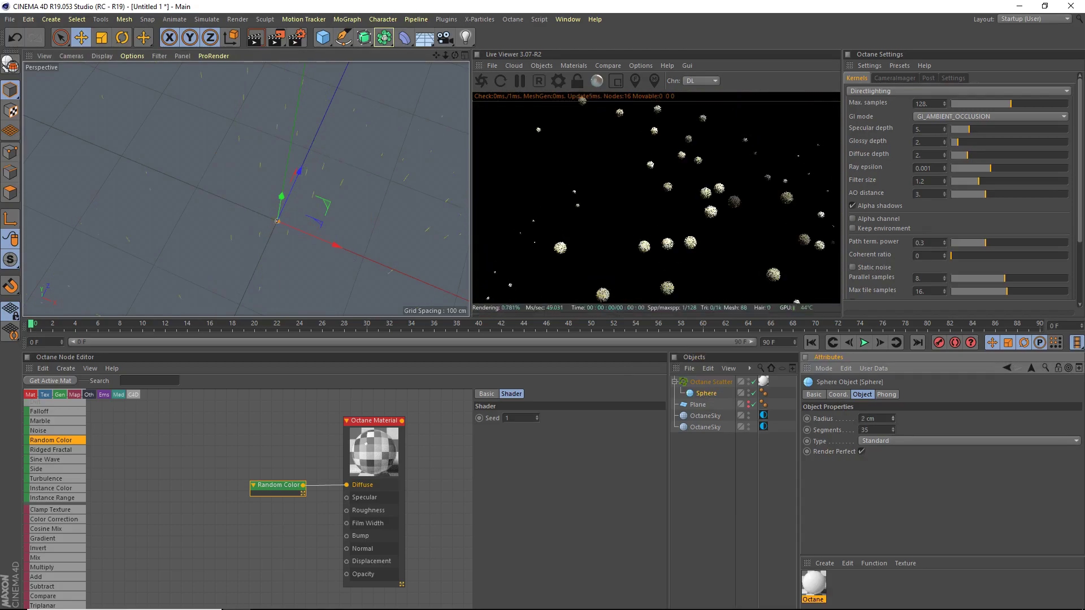
drag(892, 418, 893, 421)
click(896, 418)
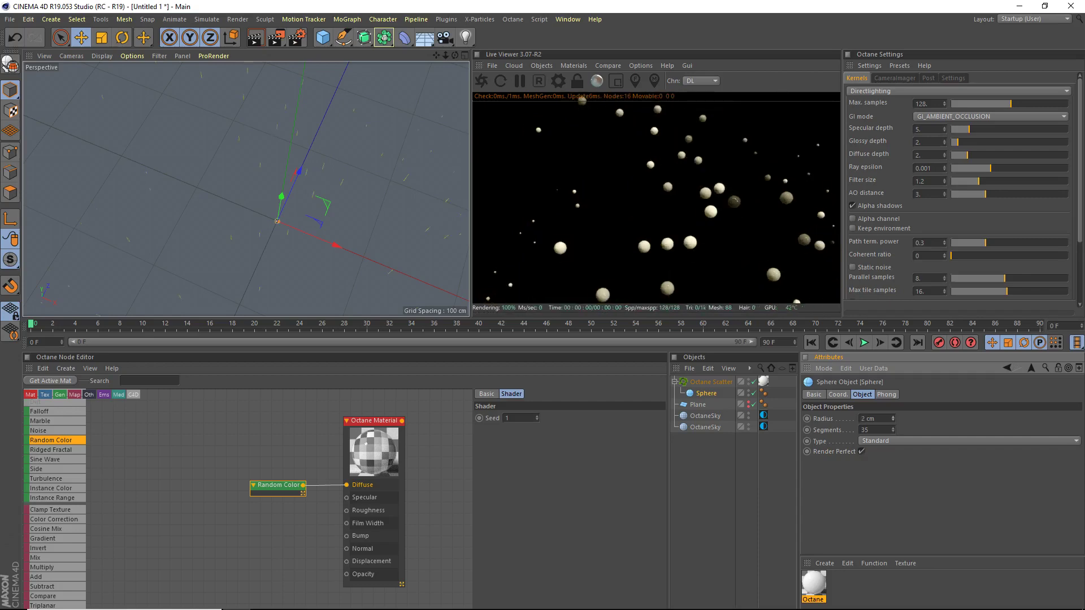
drag(895, 418, 894, 414)
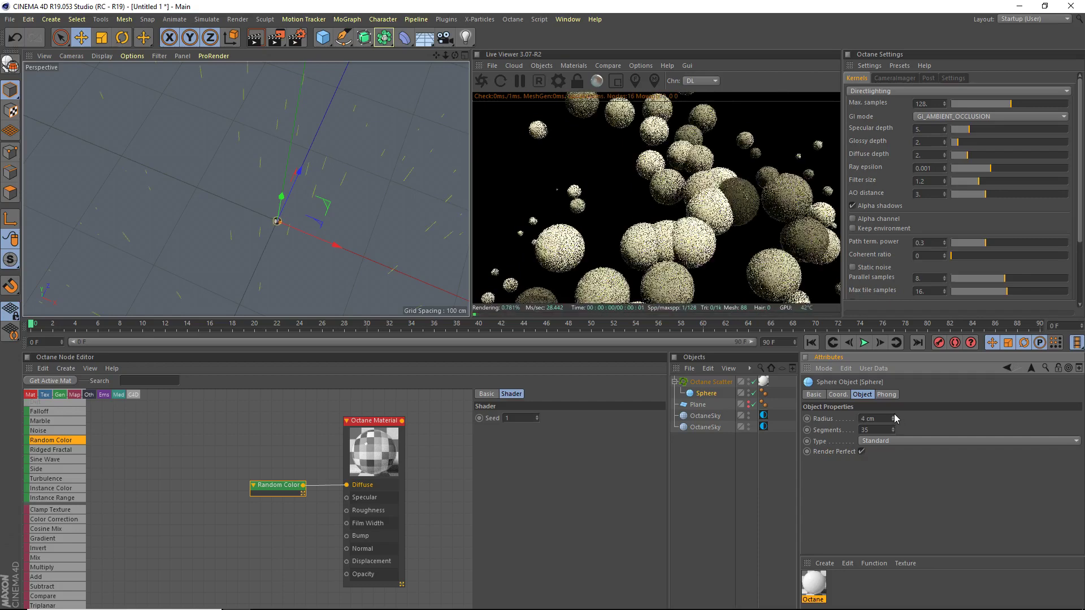
click(893, 418)
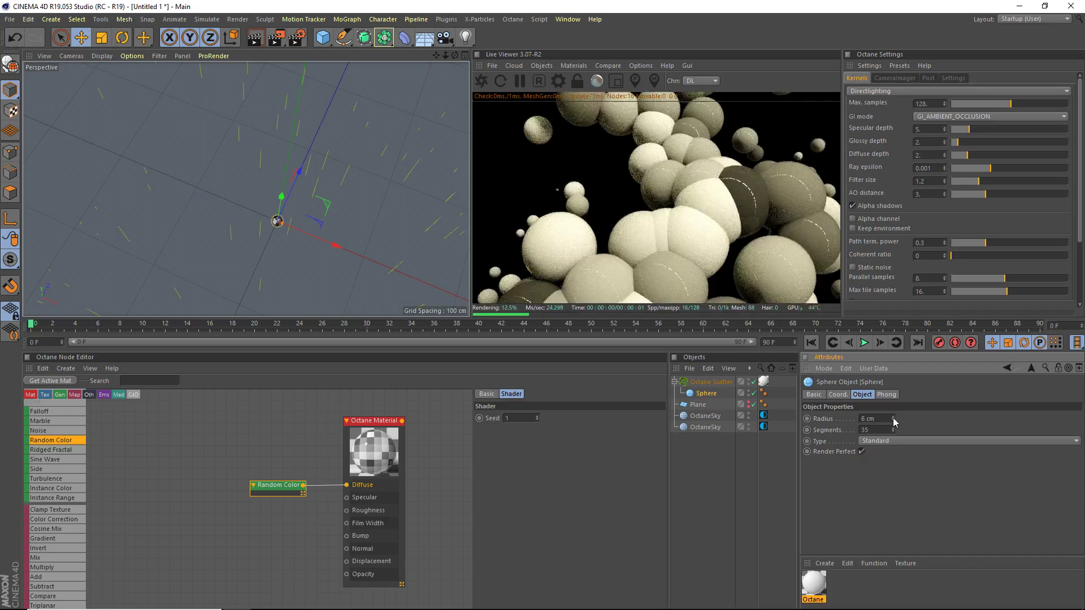
drag(894, 423, 893, 430)
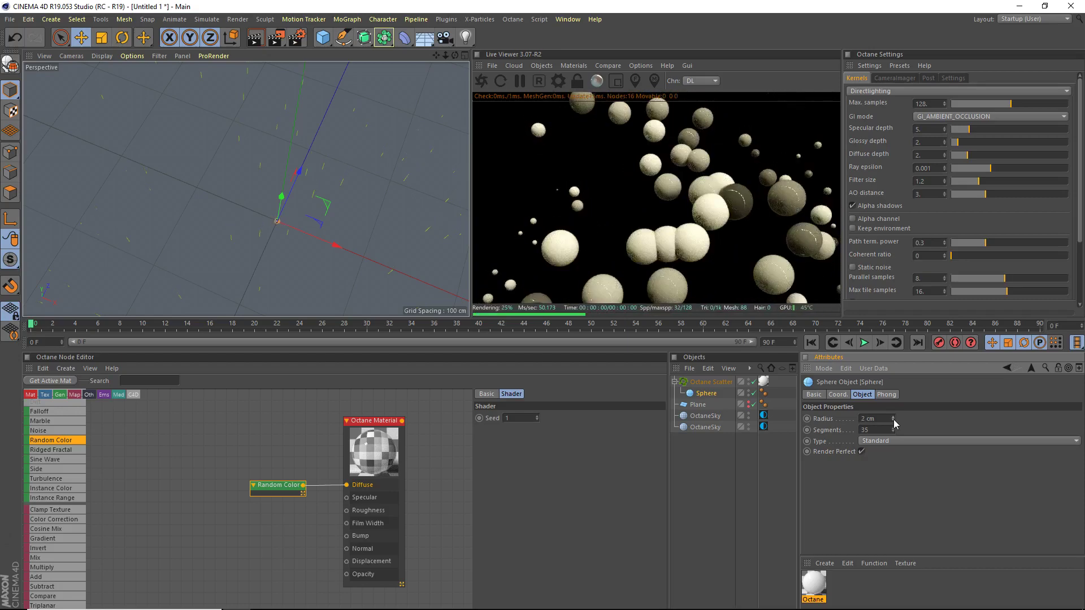
scroll(330, 168, up, 1)
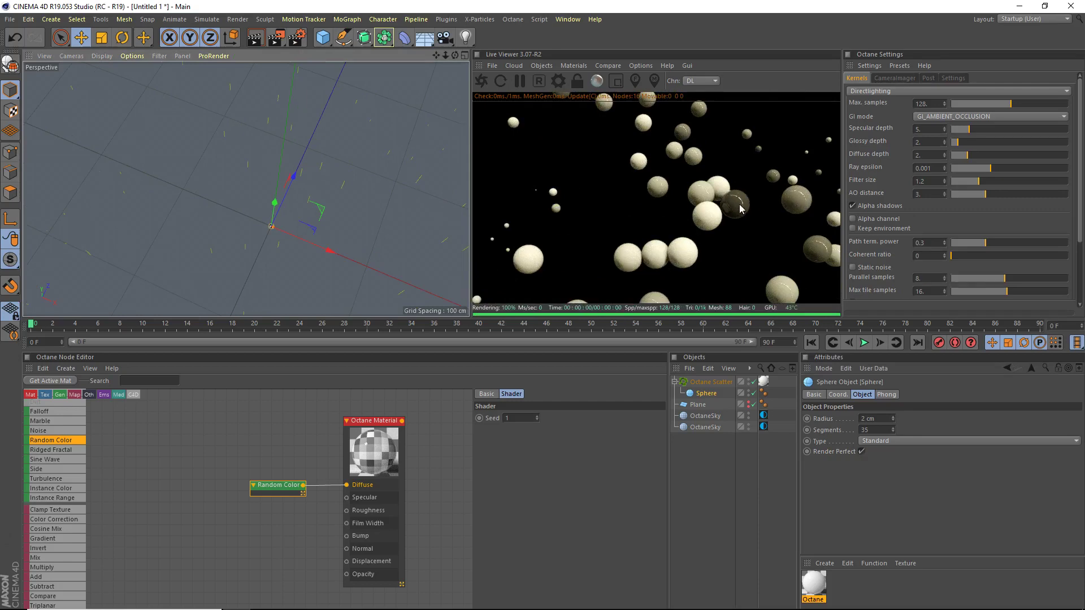
drag(455, 55, 404, 56)
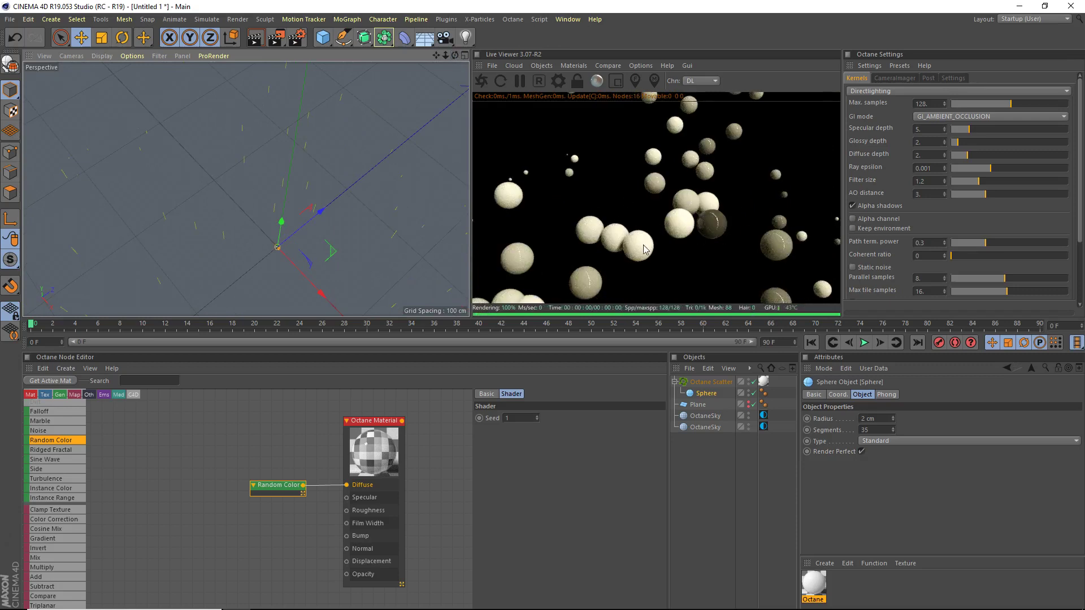
Step: Insert a Gradient node between the Random Color node and the material's Diffuse input, spacing the nodes apart
drag(282, 485, 213, 445)
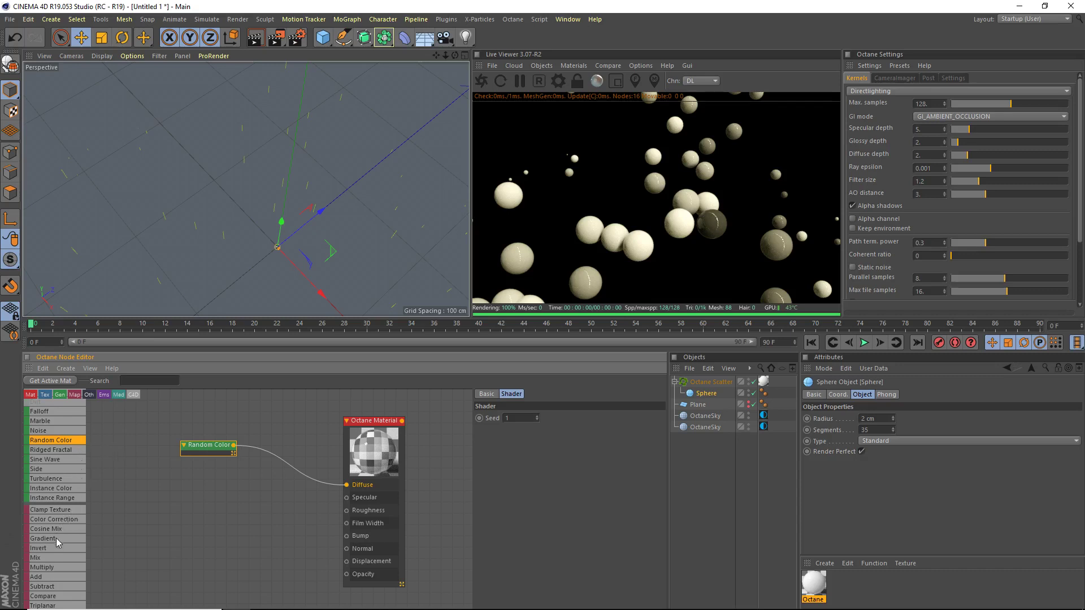
drag(50, 539, 347, 486)
drag(266, 453, 294, 446)
drag(203, 446, 184, 449)
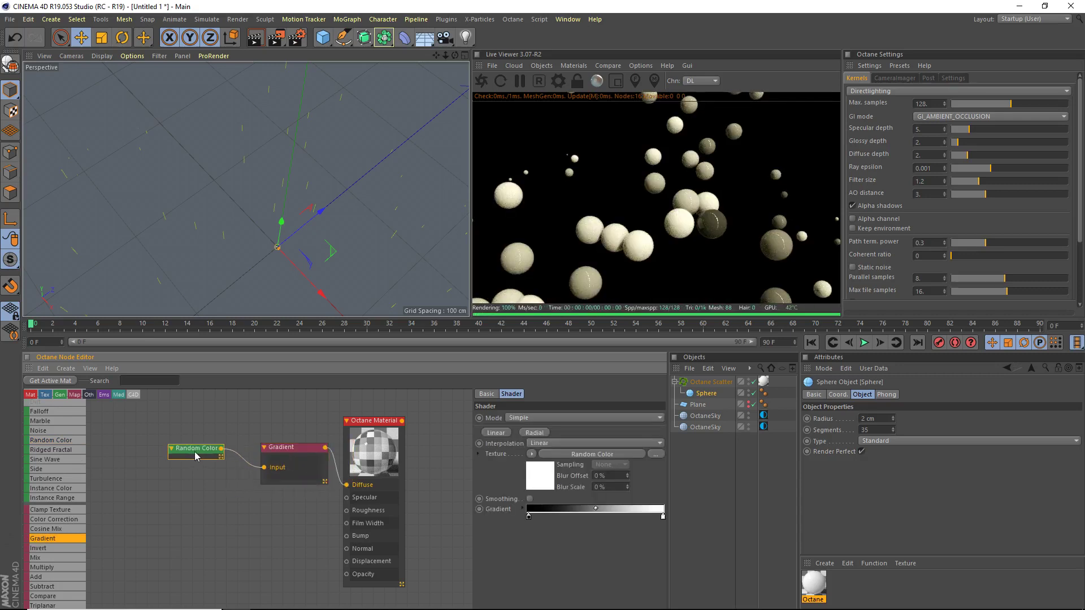
Step: Change the Gradient node's black start knot to a bright light blue
click(295, 460)
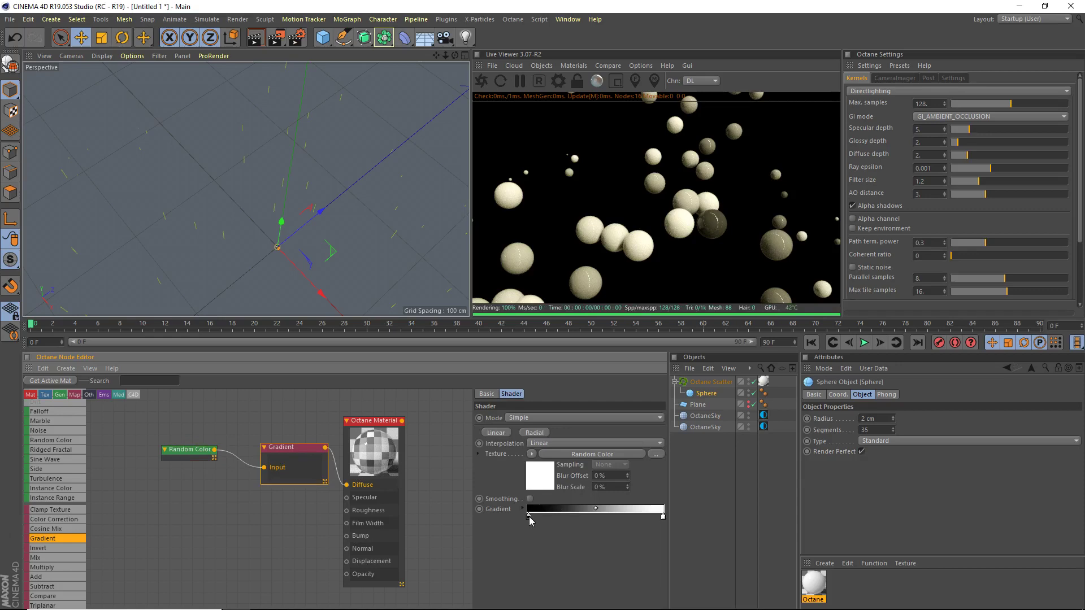
double_click(528, 517)
drag(562, 516, 615, 539)
click(588, 528)
click(508, 557)
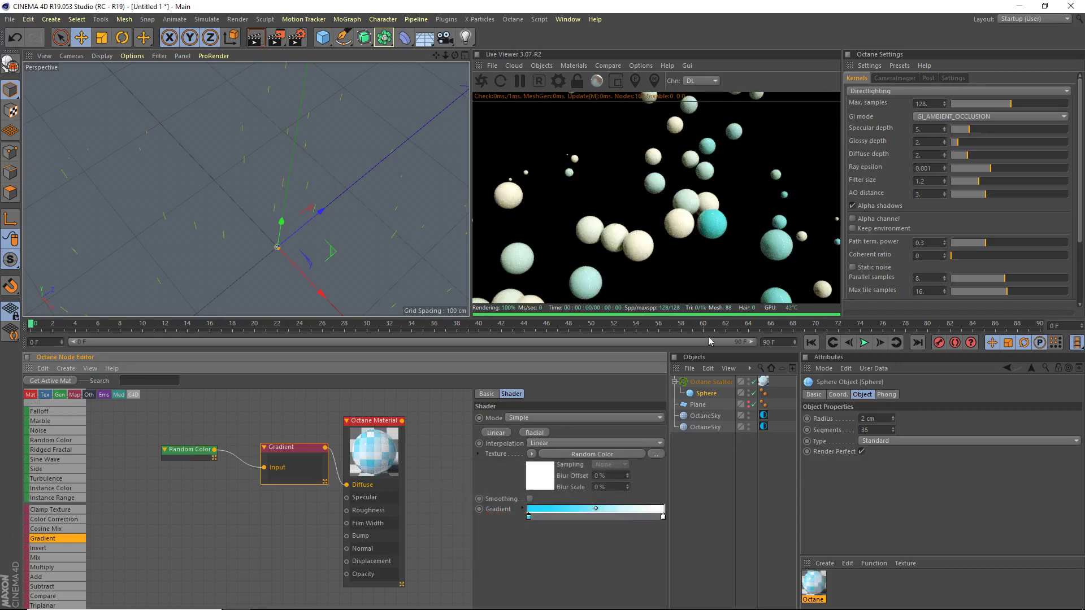
Step: Change the Gradient node's white end knot to a dark red with hue 0° and 100% saturation
double_click(663, 516)
click(747, 527)
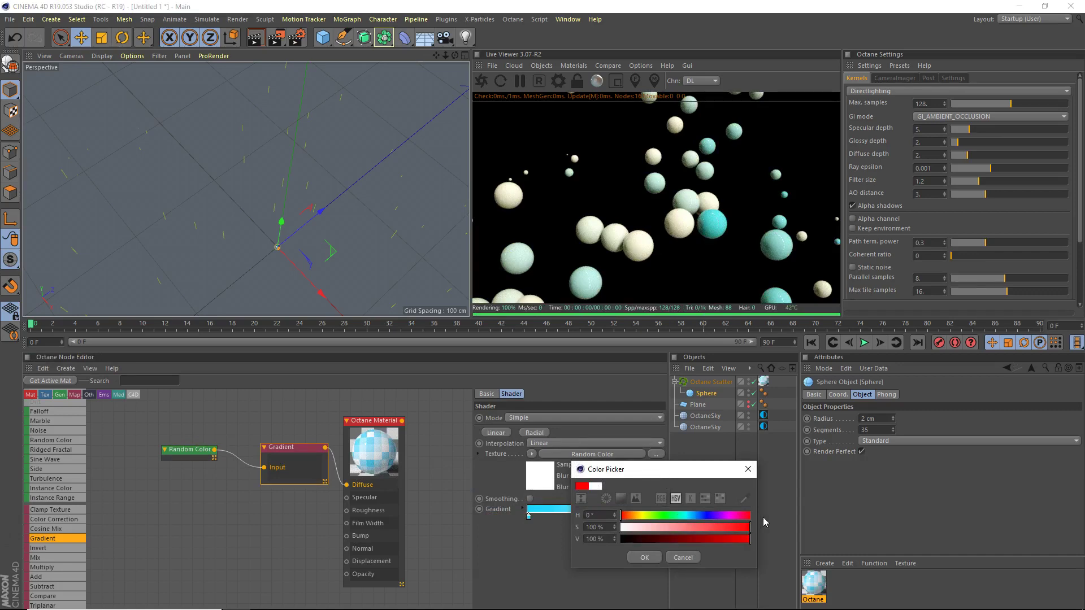
drag(727, 538, 719, 538)
click(644, 557)
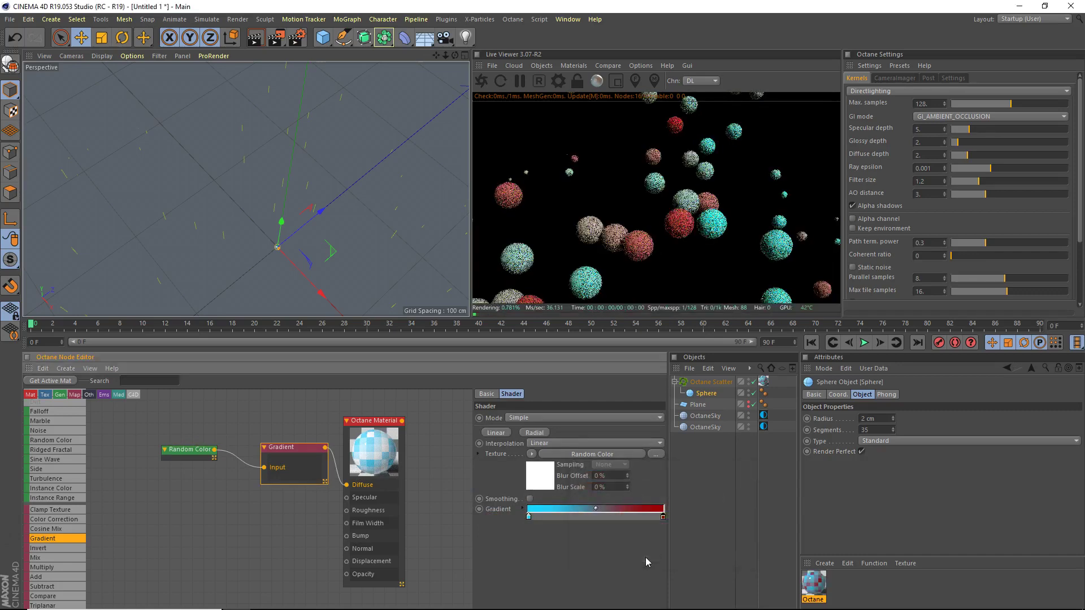
Step: Try a bright green knot in the middle of the diffuse Gradient and remove it
double_click(596, 517)
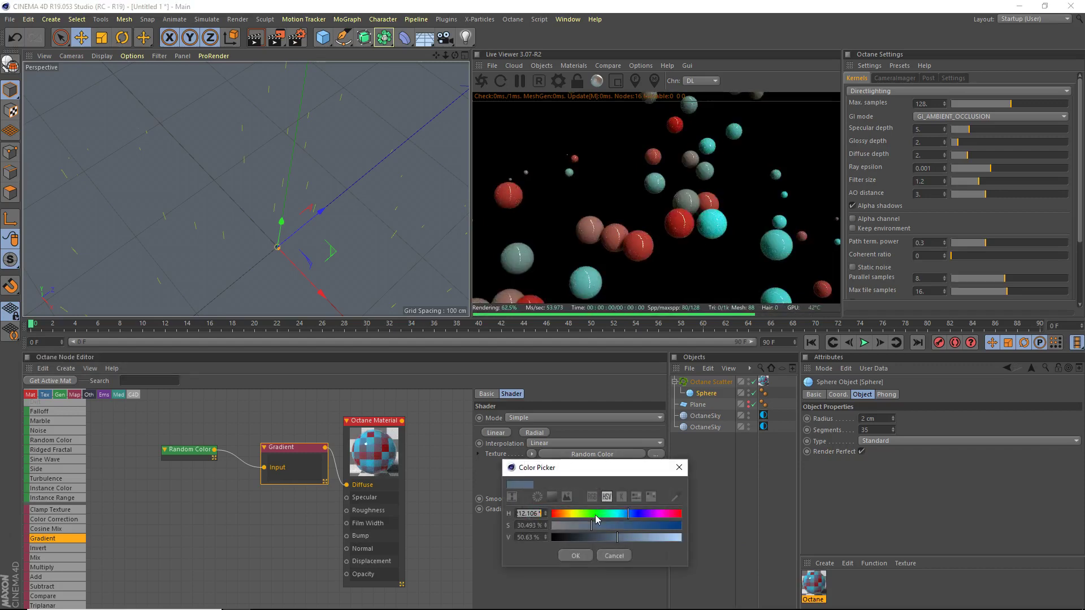
mouse_move(596, 518)
mouse_down()
mouse_move(672, 526)
mouse_move(664, 540)
mouse_up()
click(574, 558)
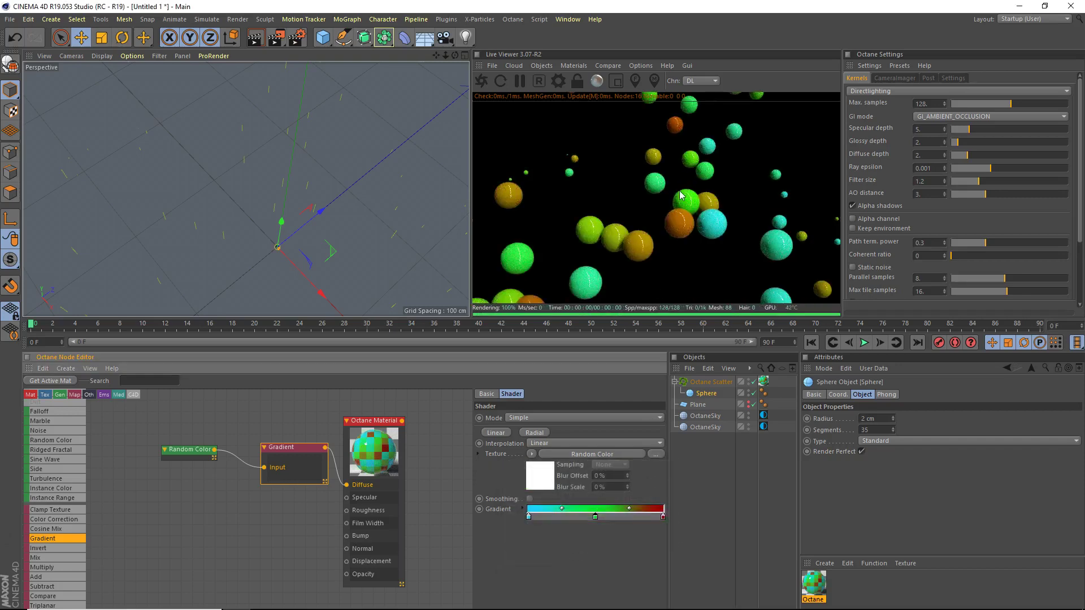
double_click(595, 516)
key(Delete)
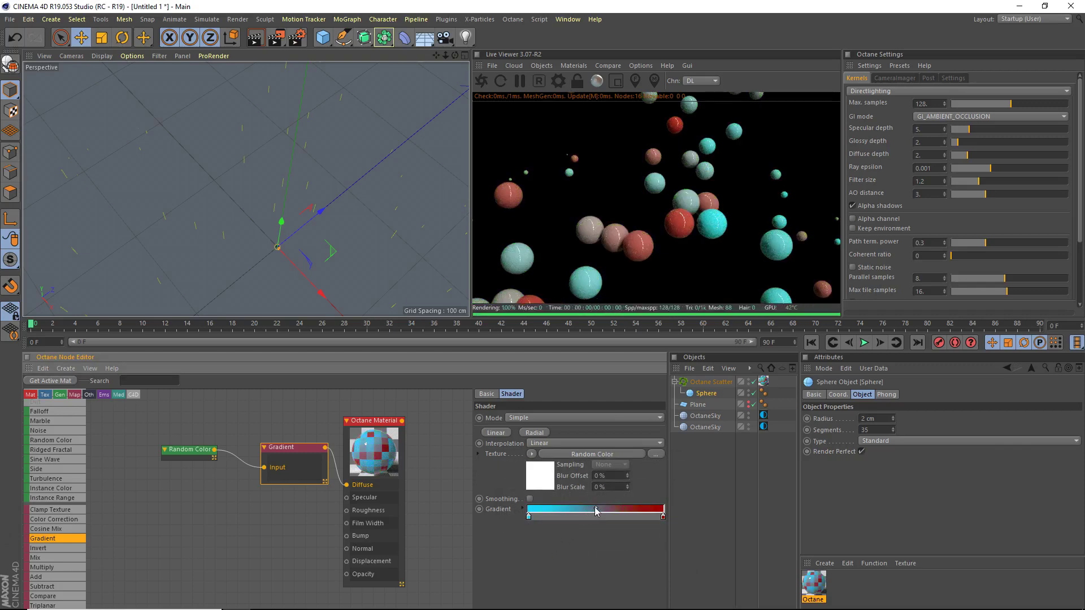
Step: Change the diffuse Gradient's light blue start knot to a deeper blue with hue 202°
double_click(528, 516)
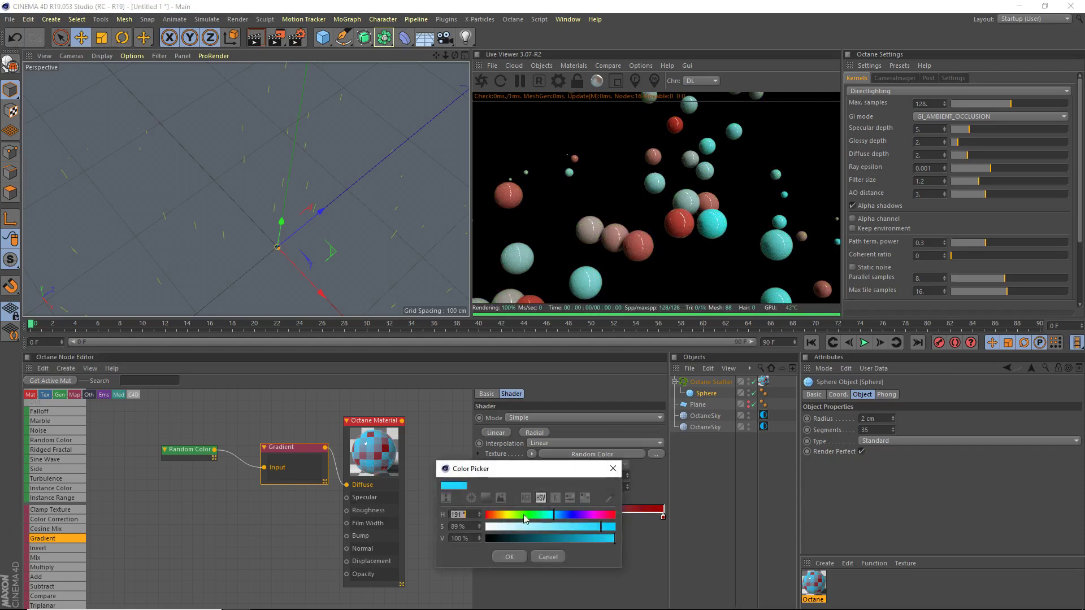
click(558, 515)
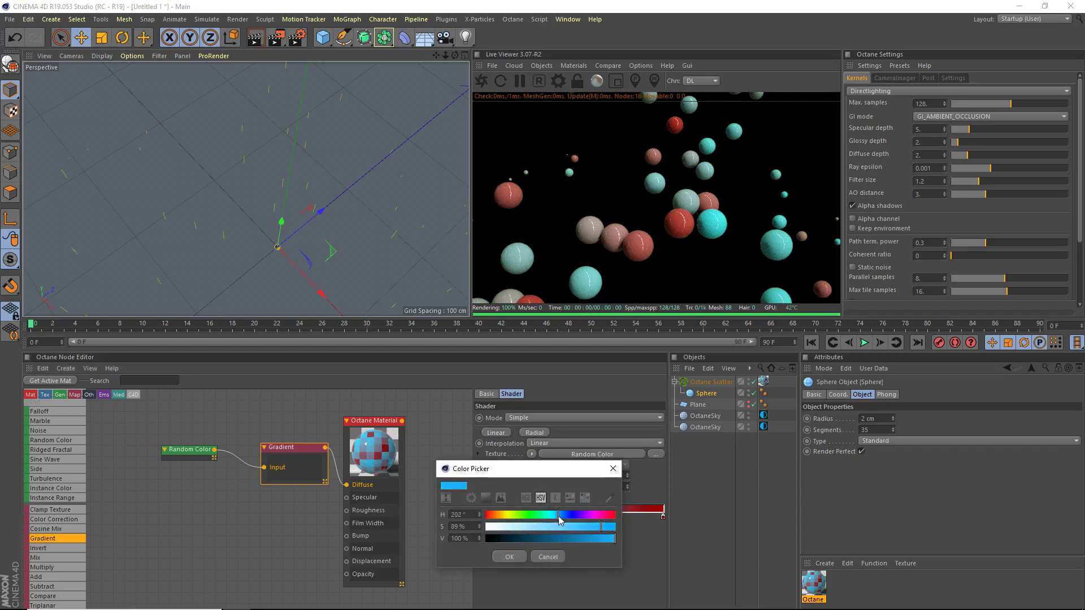
click(510, 558)
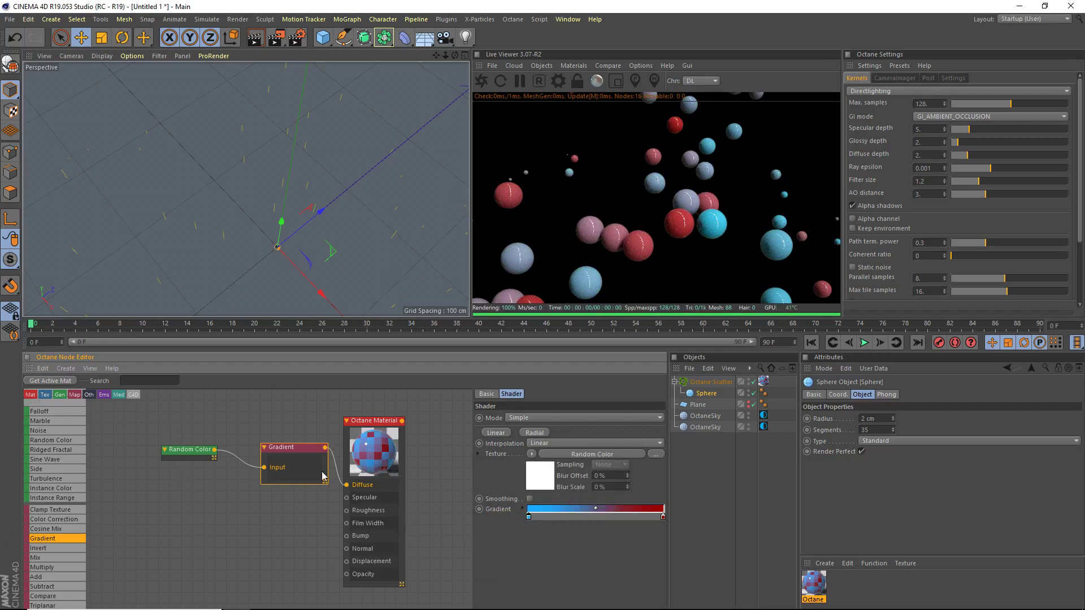
Step: Shift the Gradient node up and left, and place a copy of the Random Color node below the original
drag(322, 475, 306, 461)
click(187, 455)
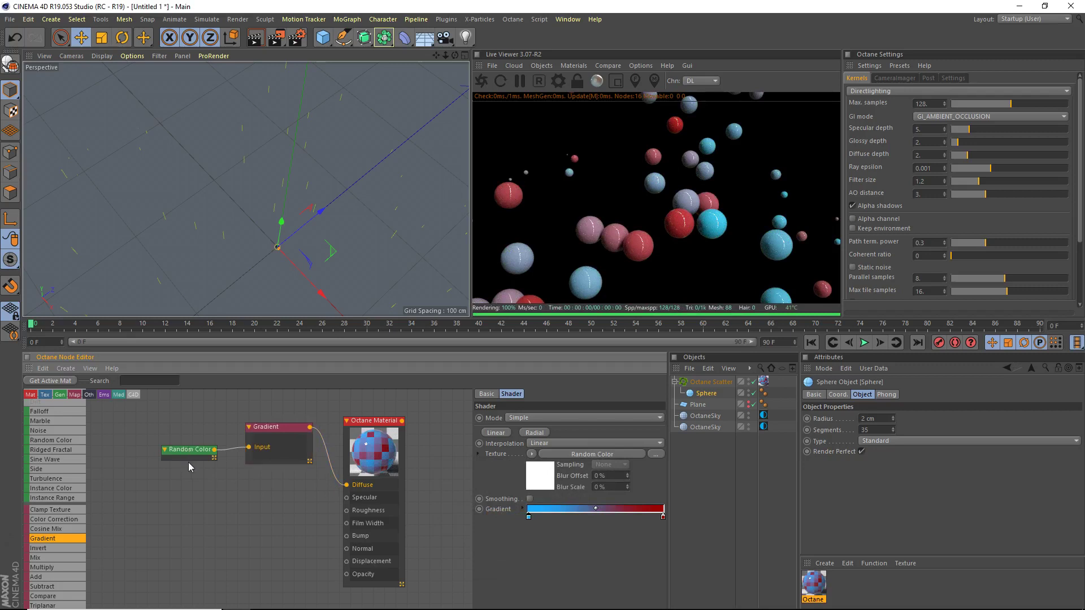
key(ctrl+c)
key(ctrl+v)
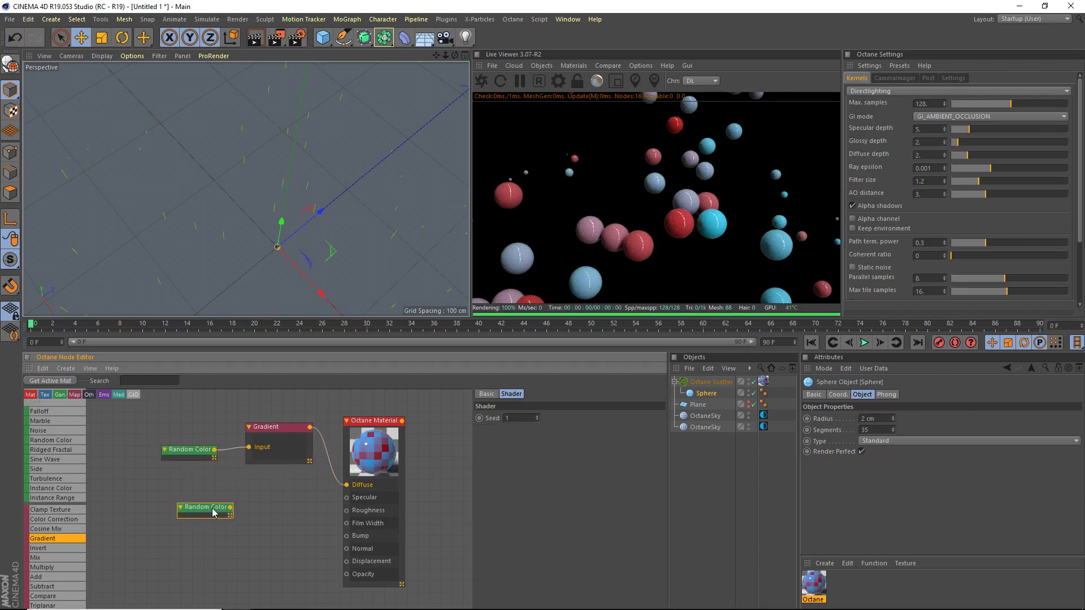
drag(263, 481, 214, 510)
Step: Connect the copied Random Color node to the material's Specular input and set the material's Index to about 3.27
click(376, 478)
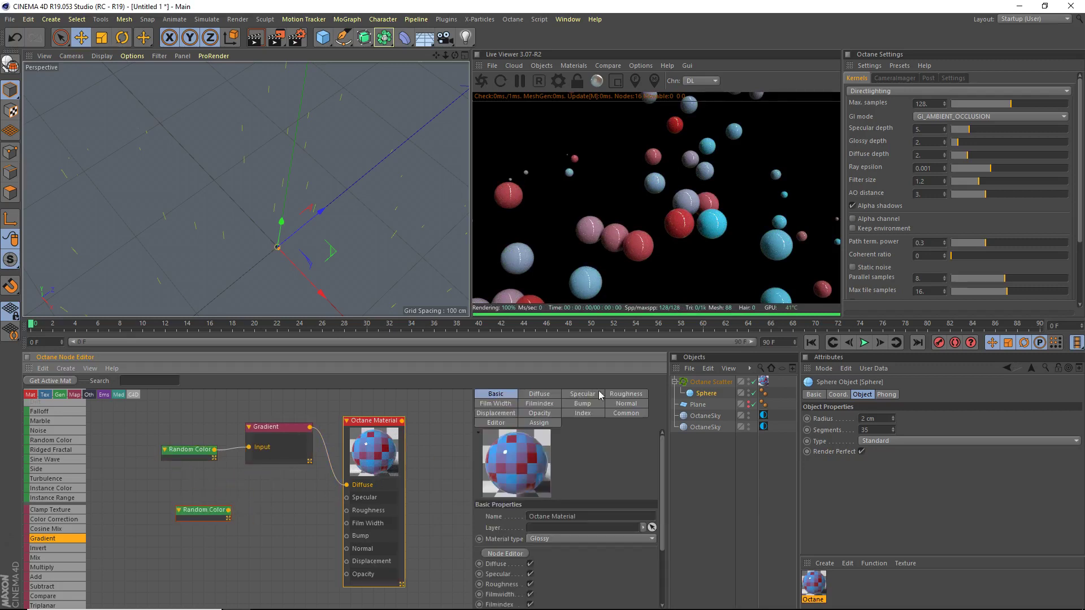
click(582, 412)
mouse_move(610, 515)
mouse_down()
mouse_move(588, 516)
mouse_move(598, 516)
mouse_up()
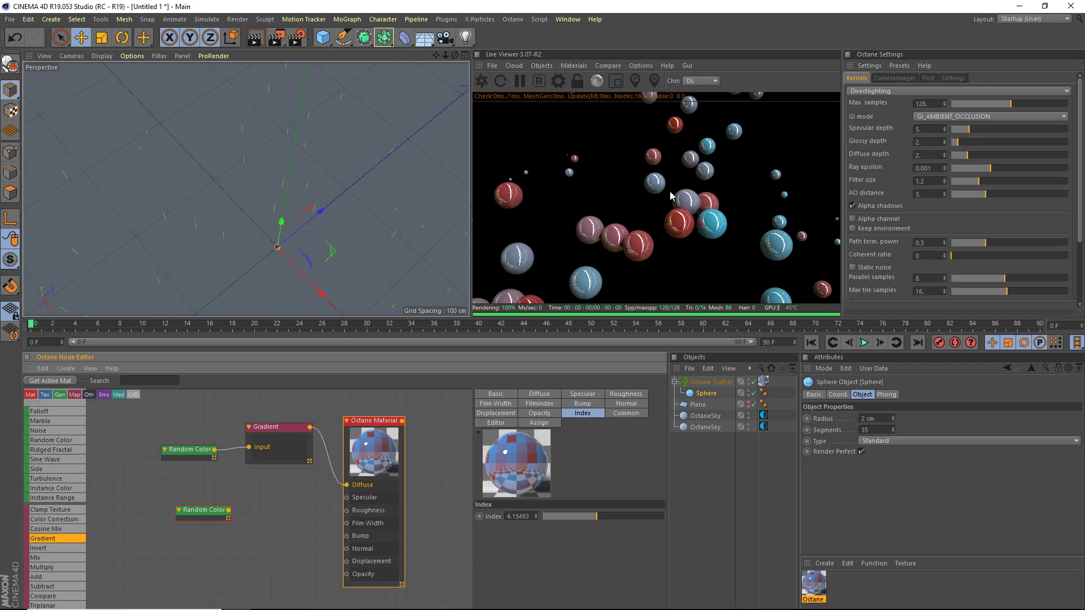
drag(229, 510, 350, 503)
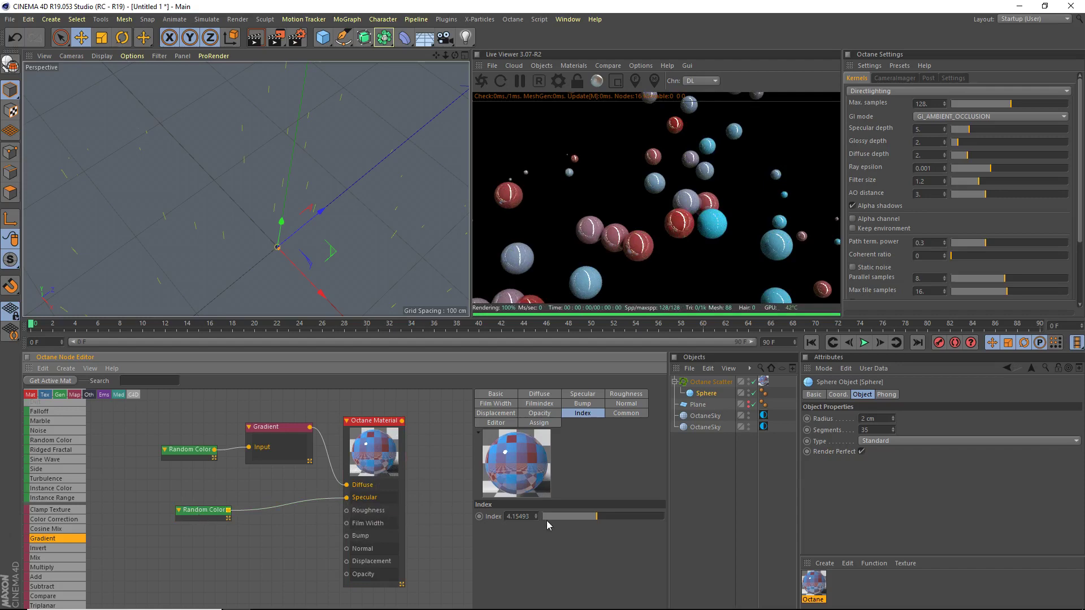
click(580, 517)
Step: Set the material's Specular float value to 1 and restart the live render
click(391, 476)
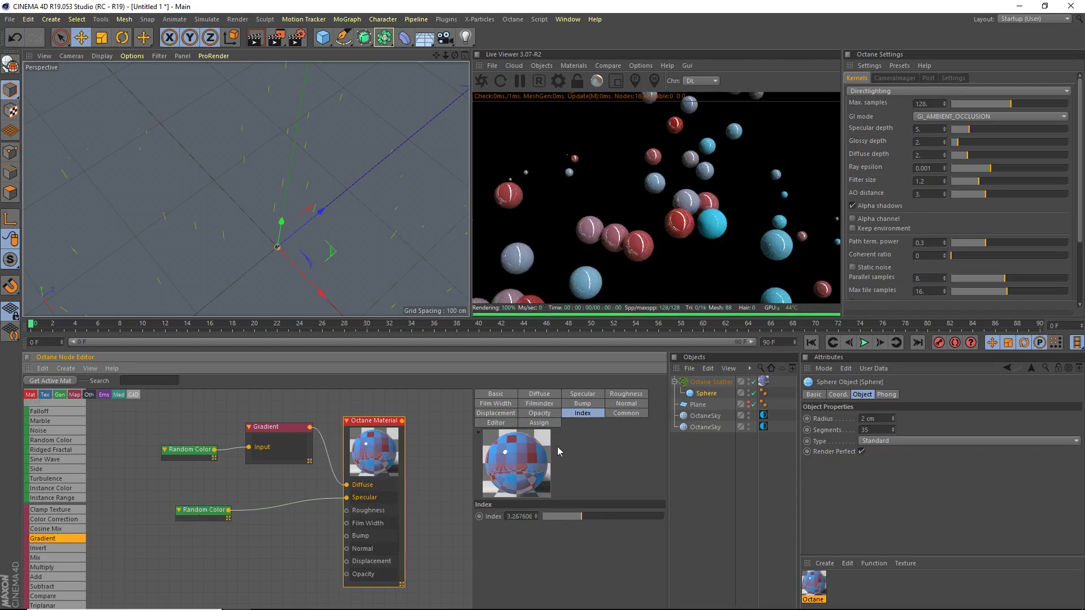
click(594, 394)
click(603, 554)
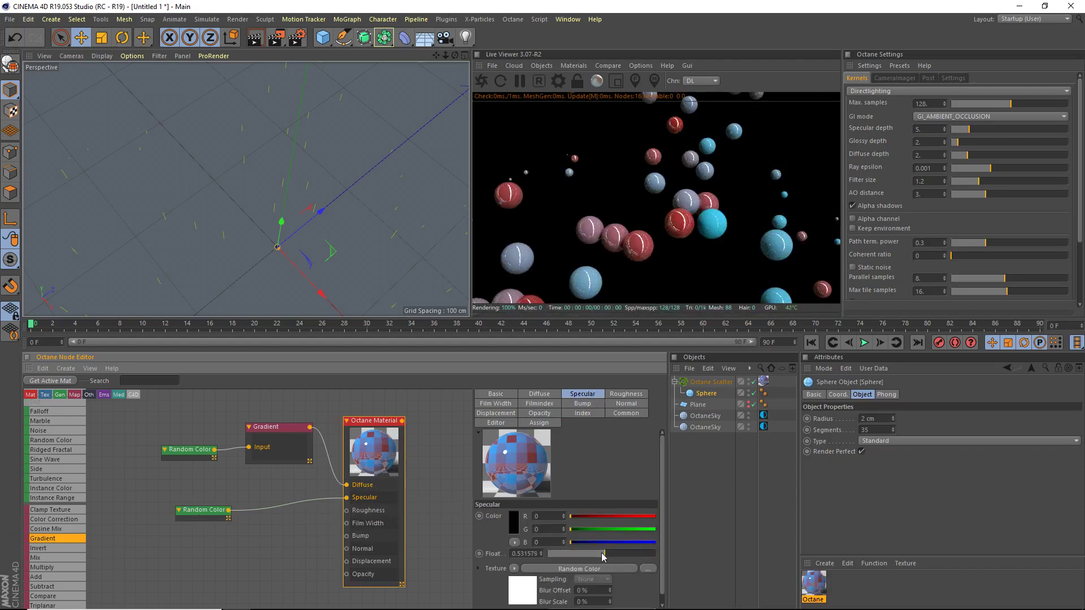
drag(603, 556, 665, 553)
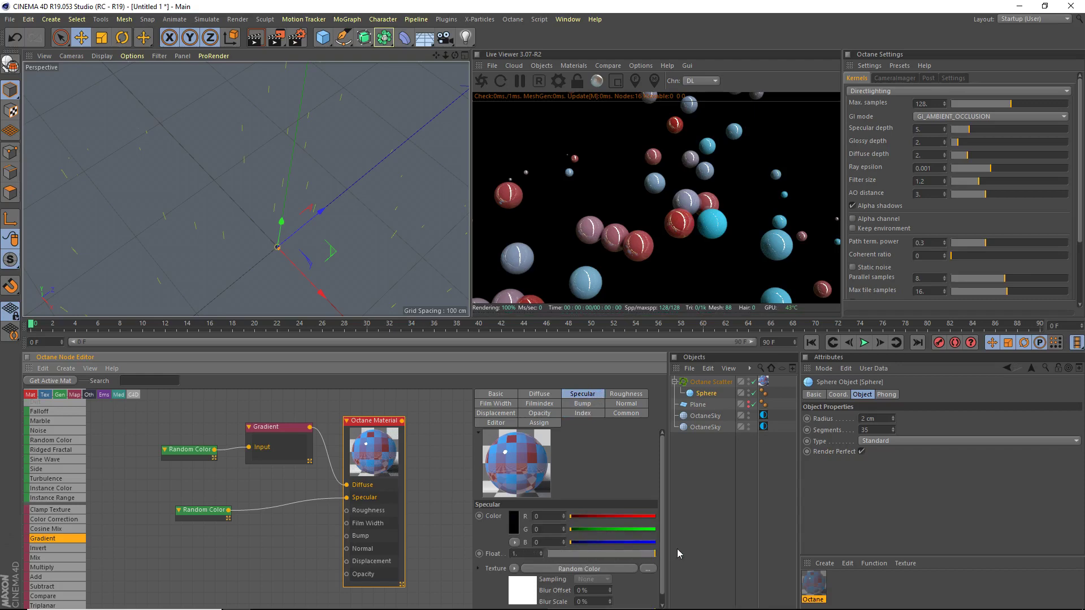
click(205, 518)
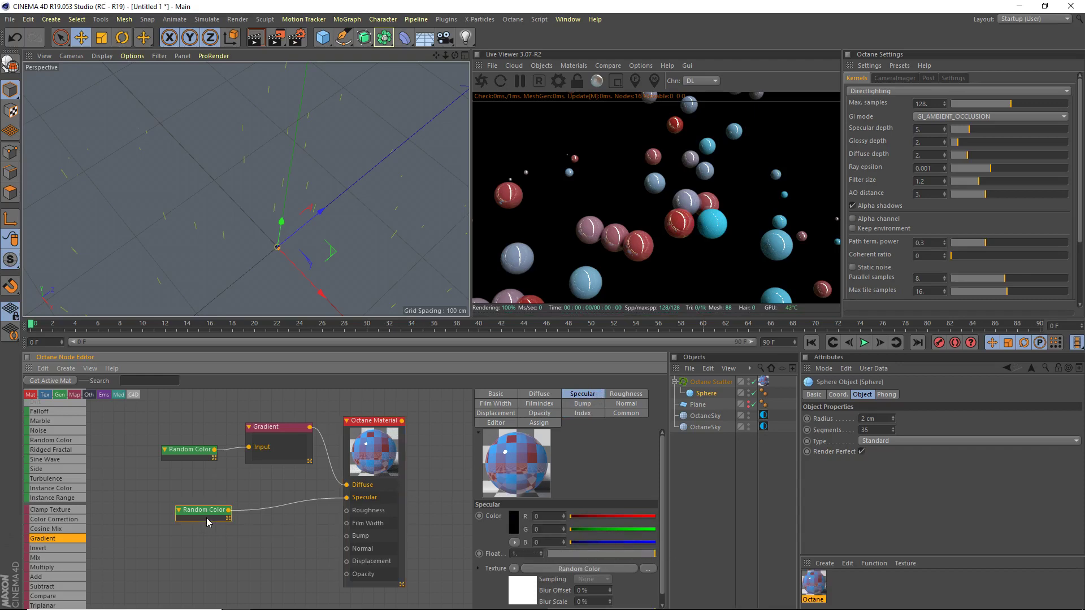
click(483, 82)
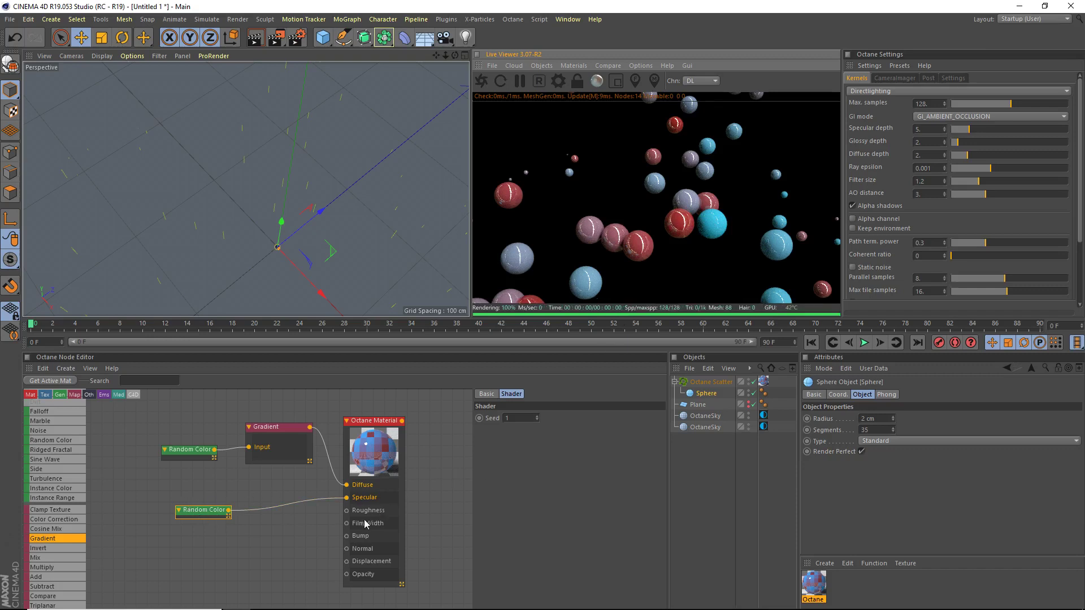
Step: Connect another Random Color copy to the material's Roughness input and insert a Gradient node between them
drag(216, 515, 351, 511)
key(ctrl+v)
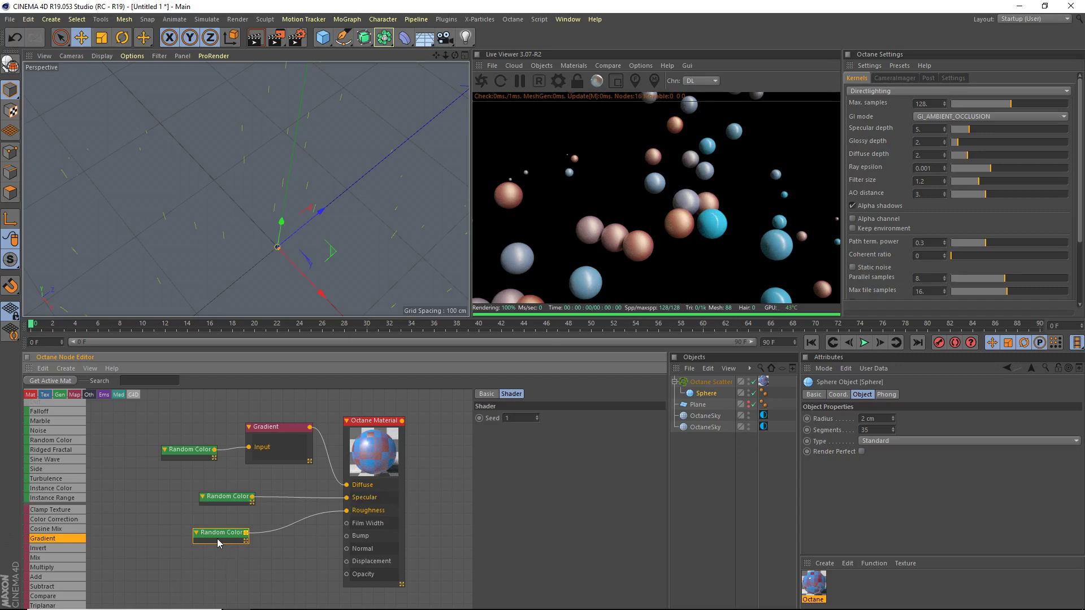
drag(218, 542, 180, 536)
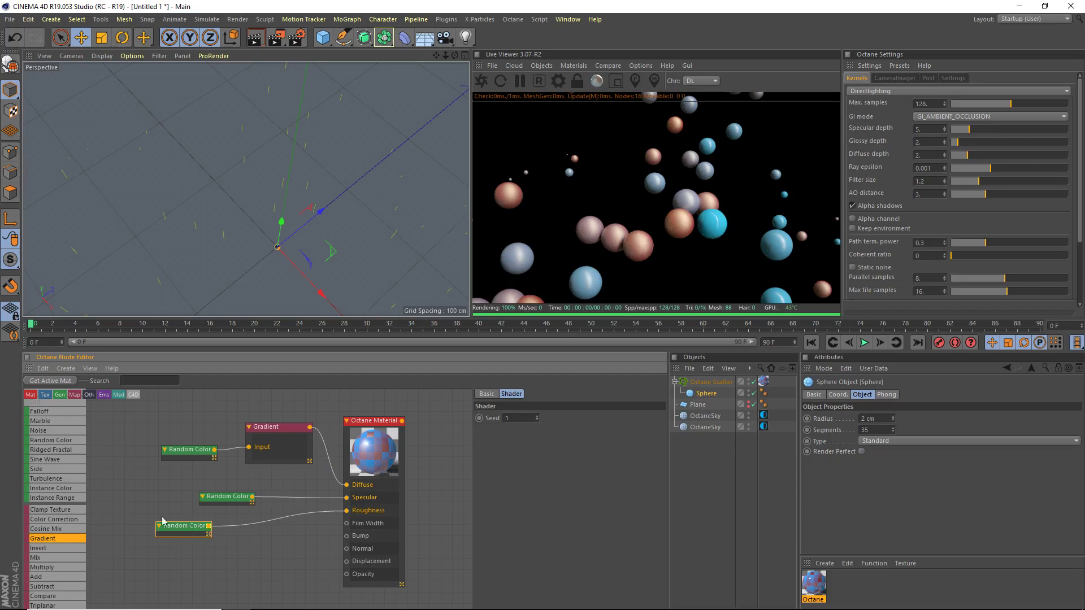
drag(31, 541, 276, 513)
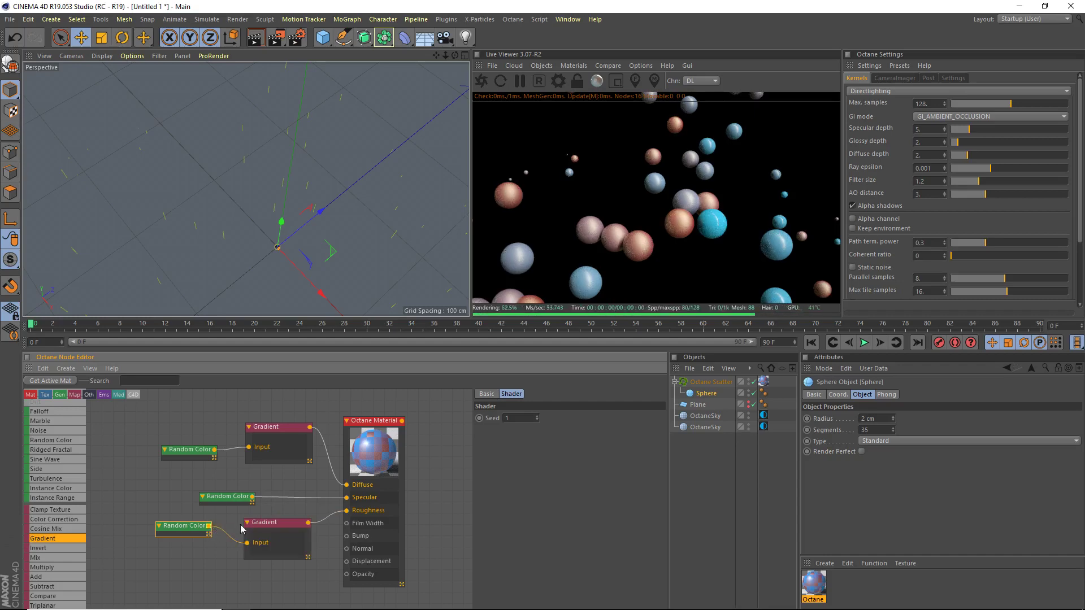
Step: Place the roughness Gradient's black knot about a third of the way along, with the midpoint handle close to the white knot
click(282, 532)
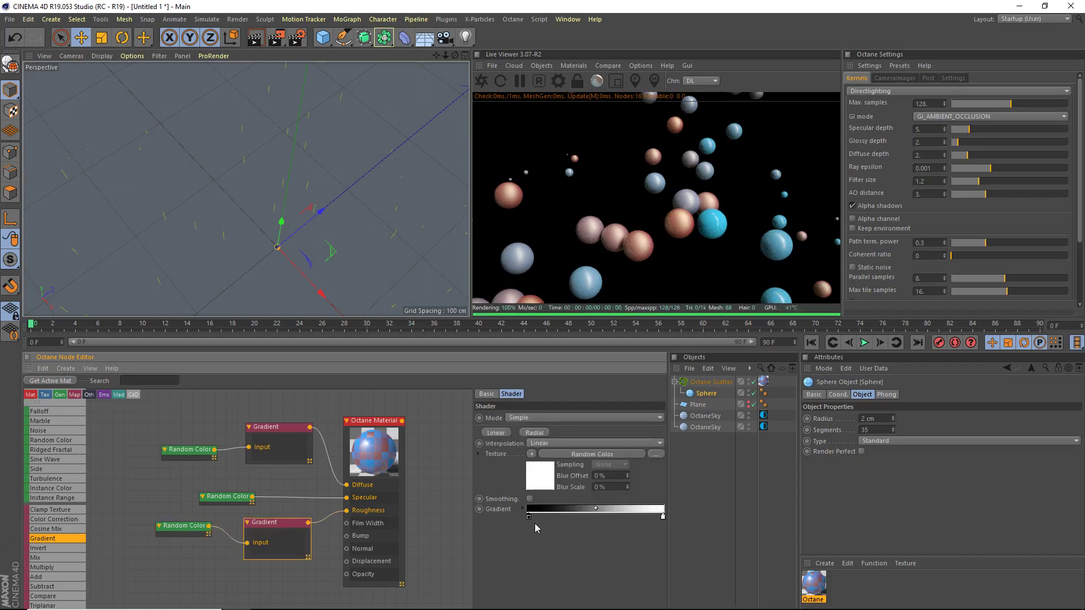
drag(547, 519, 635, 514)
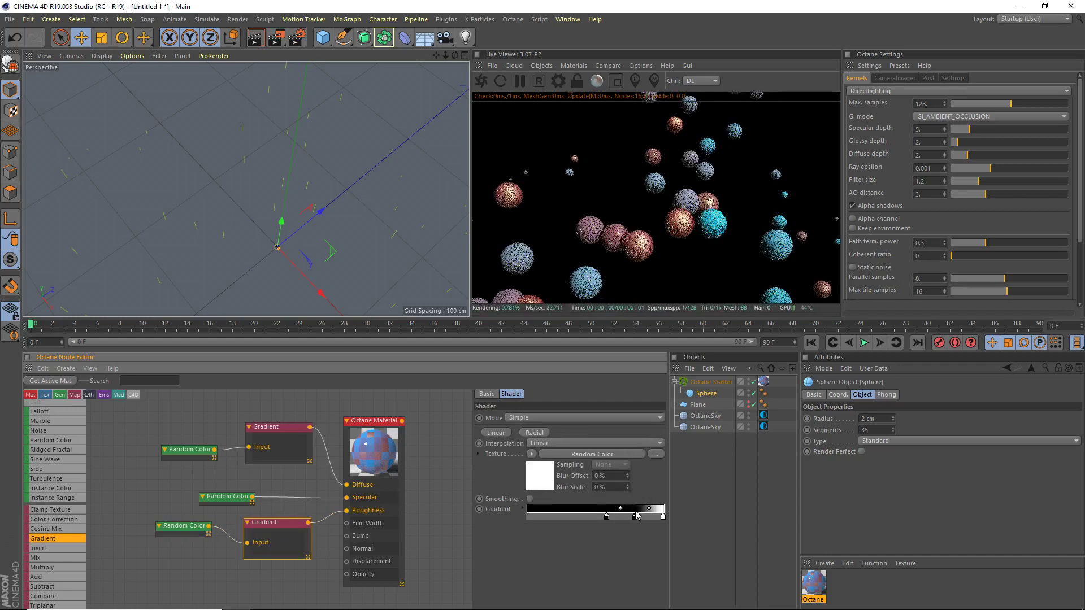
mouse_move(607, 517)
mouse_down()
mouse_move(598, 521)
mouse_move(667, 512)
mouse_up()
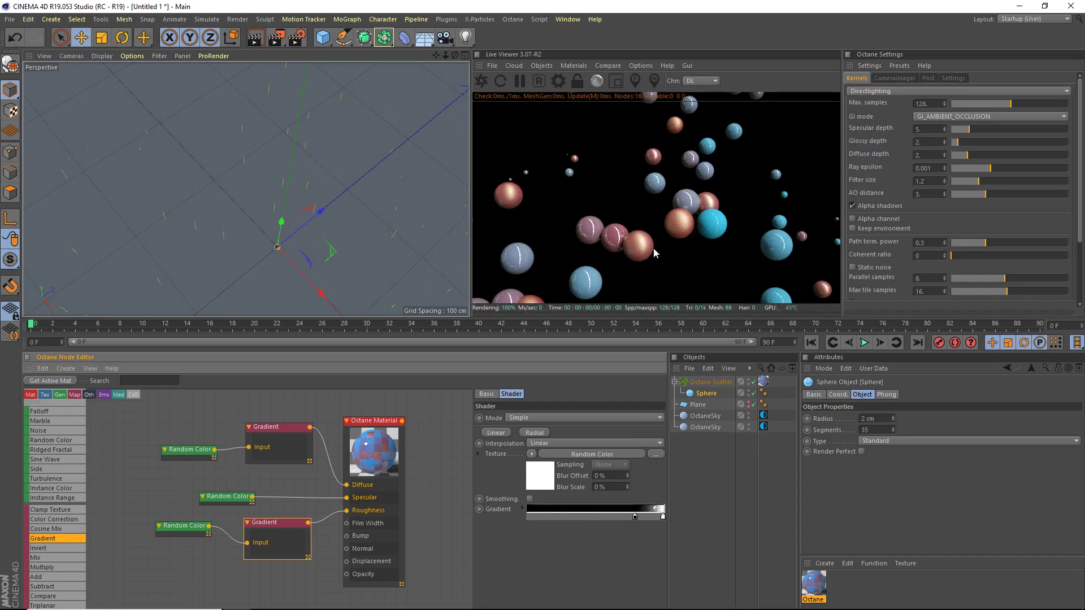
click(628, 516)
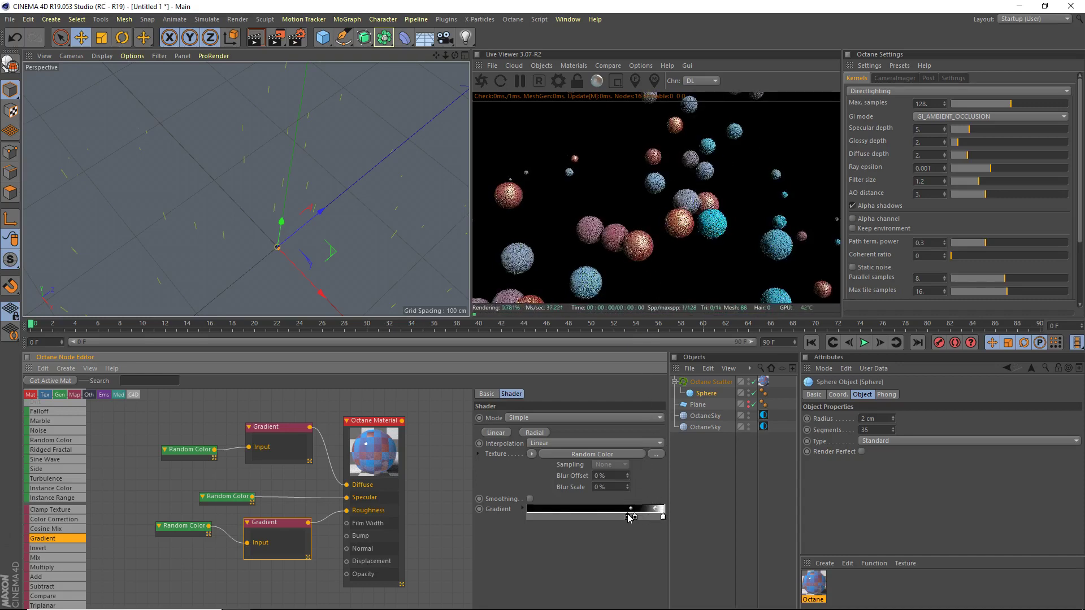
key(ctrl+z)
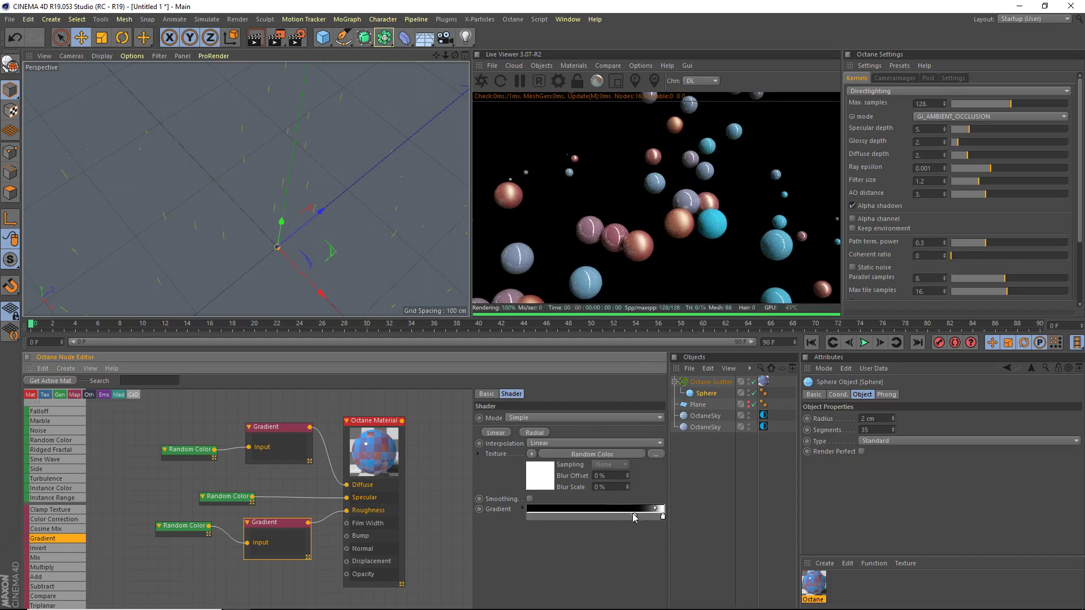
drag(635, 518, 576, 518)
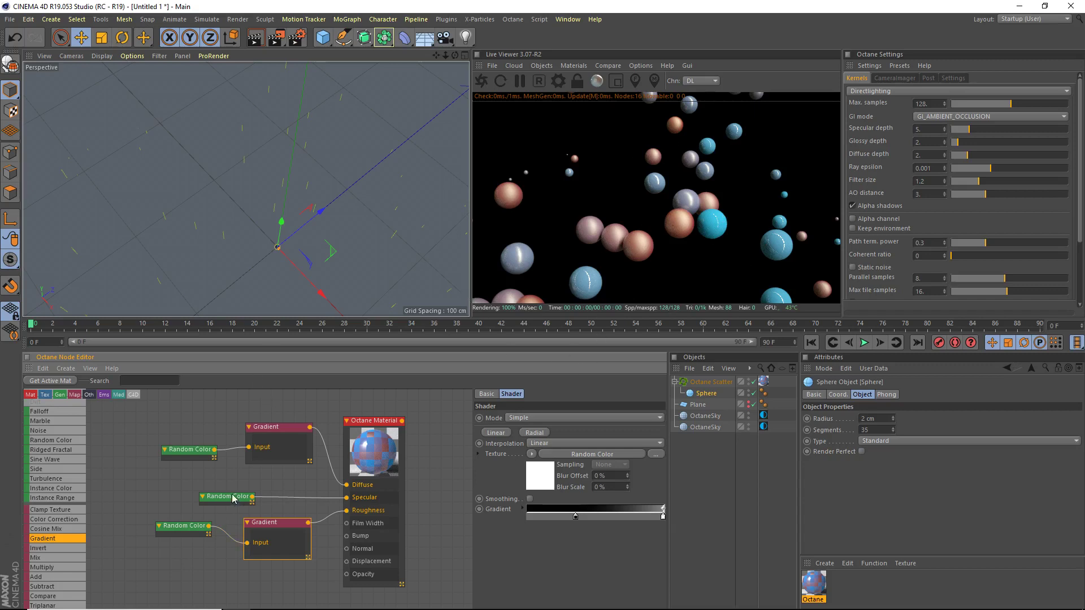
Step: Move the Random Color node feeding Specular and the roughness Gradient node upward in the node graph
drag(231, 496, 223, 483)
drag(279, 554, 276, 528)
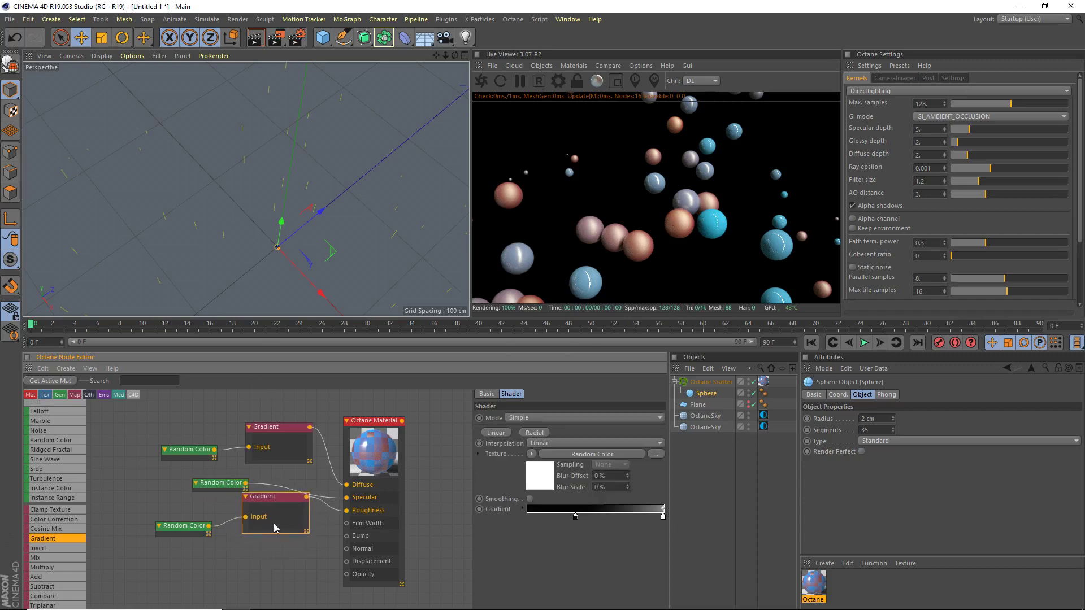
Step: Try driving the material's Opacity with another Random Color copy and delete that node
click(187, 532)
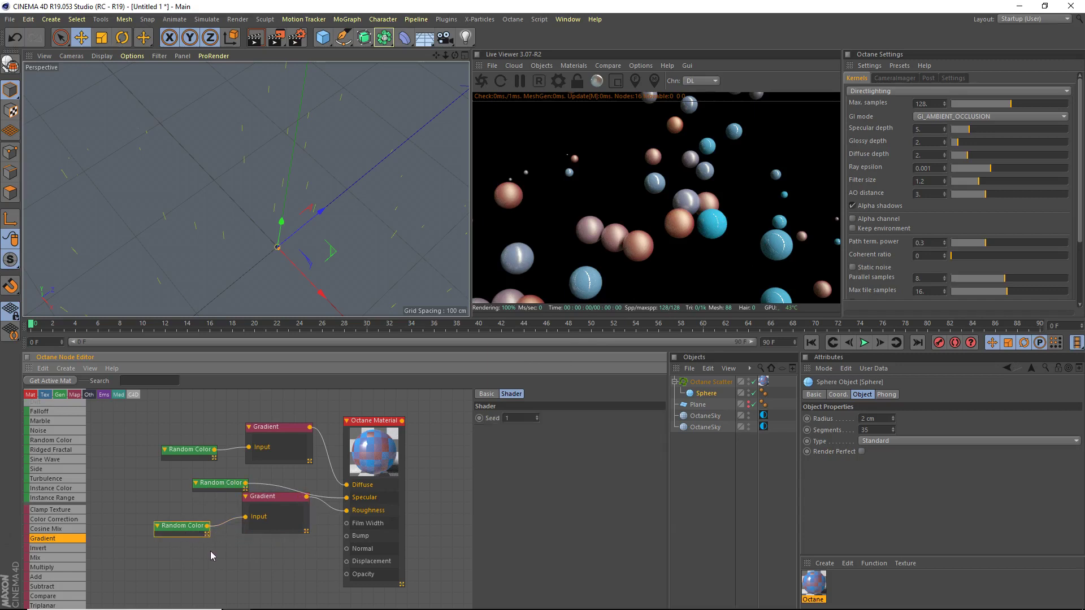
key(ctrl+c)
key(ctrl+v)
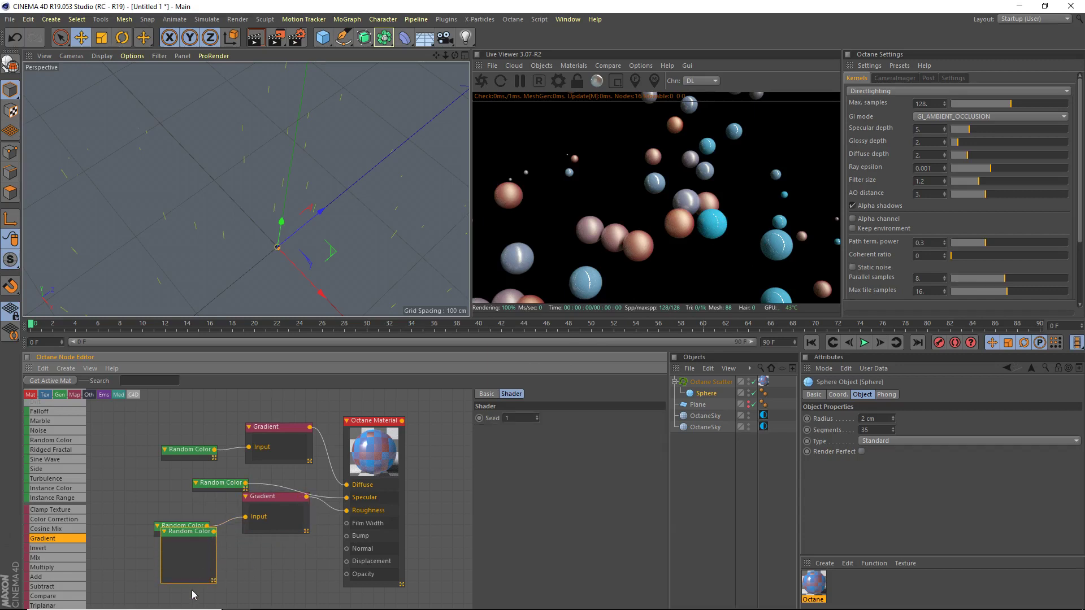
drag(192, 533, 357, 581)
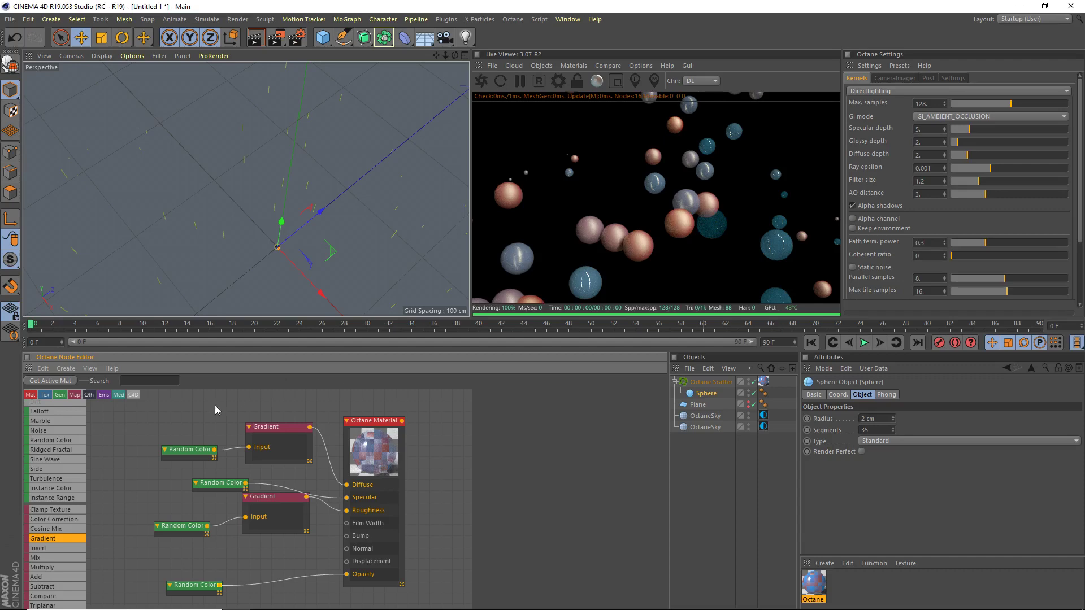
click(173, 591)
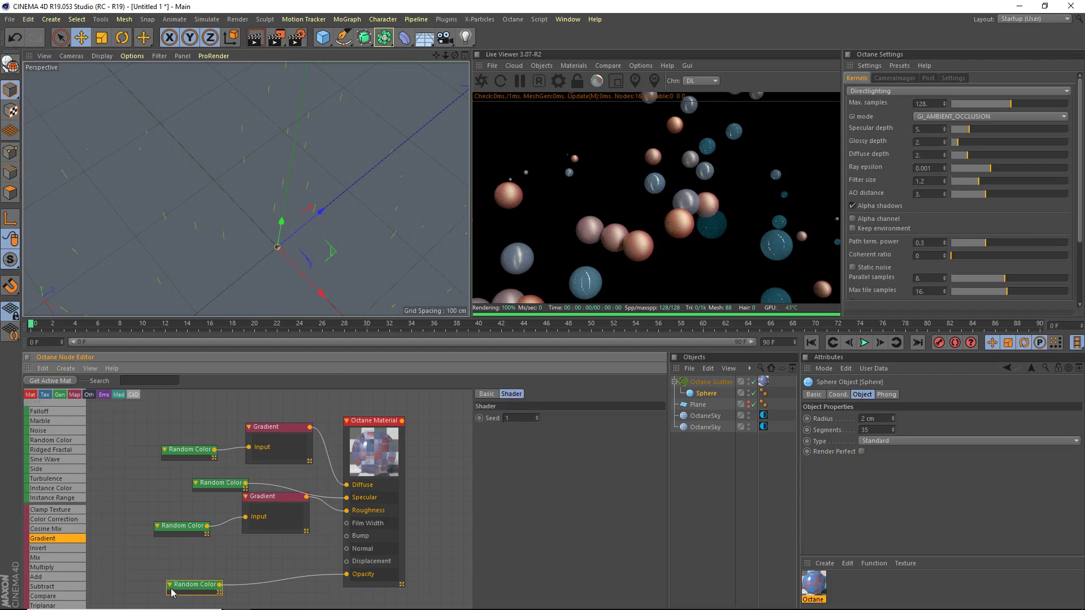
key(Delete)
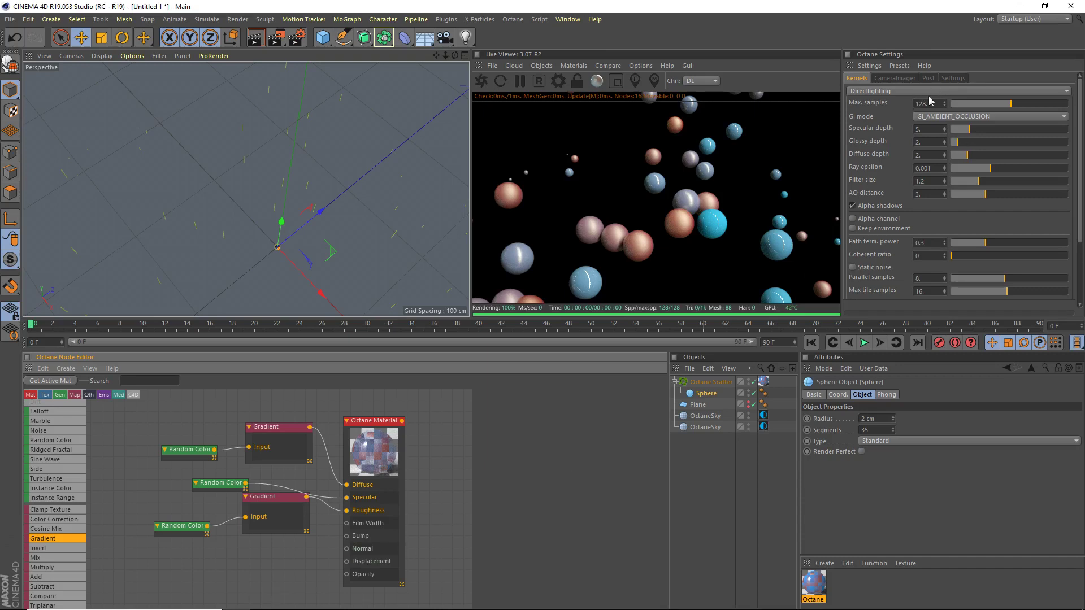
Step: Switch the render kernel to Pathtracing and raise its caustic blur to about 0.43
click(881, 91)
click(881, 130)
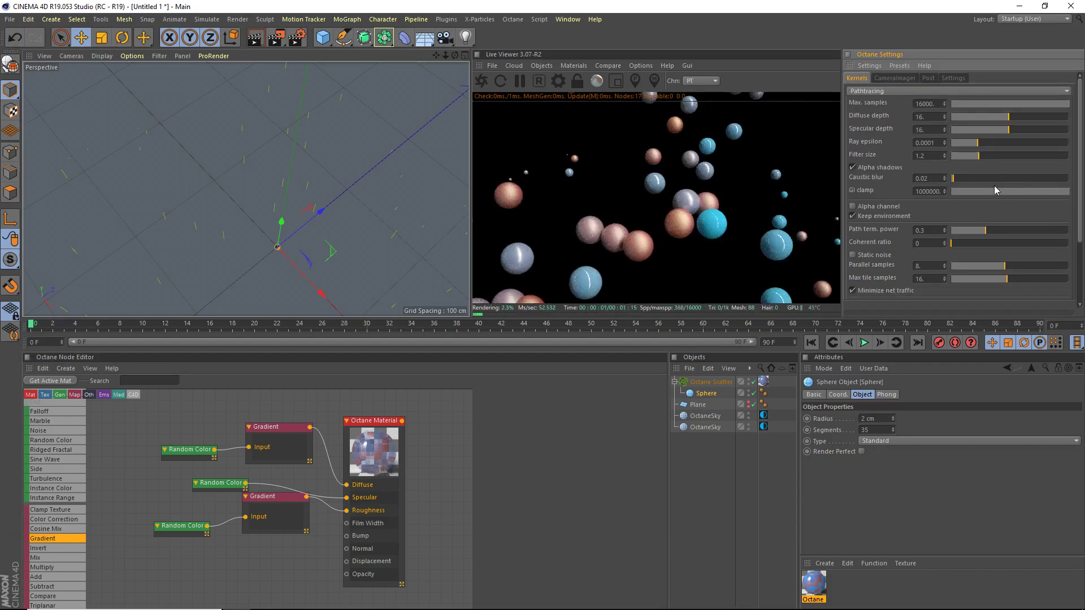
drag(967, 179, 1000, 181)
Step: Set the Pathtracing kernel's parallel samples to 16 and its max tile samples to 32
drag(1079, 187, 1082, 233)
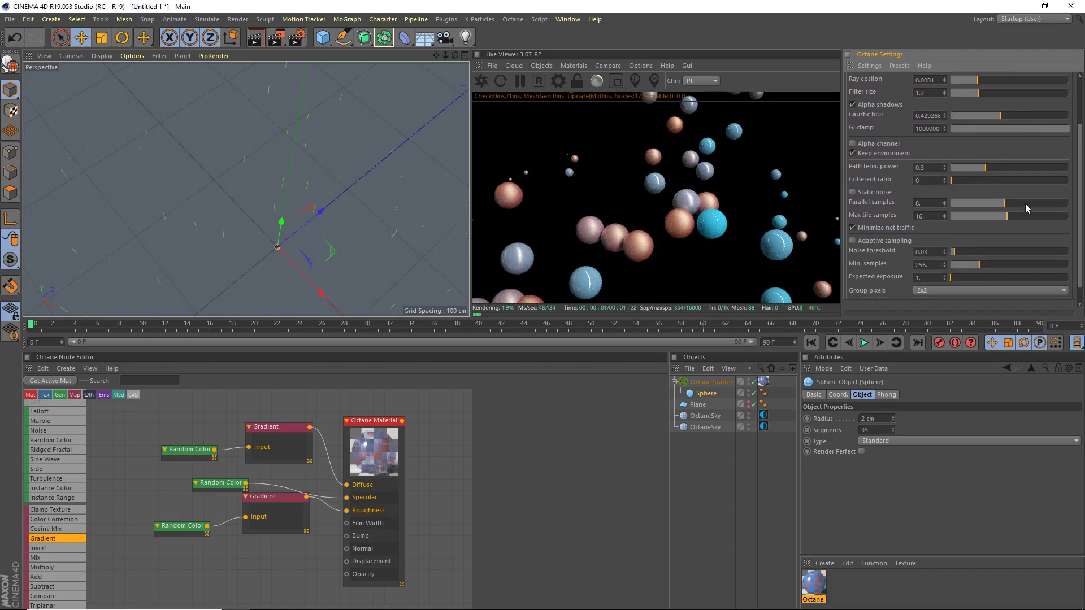
drag(1032, 204, 1067, 216)
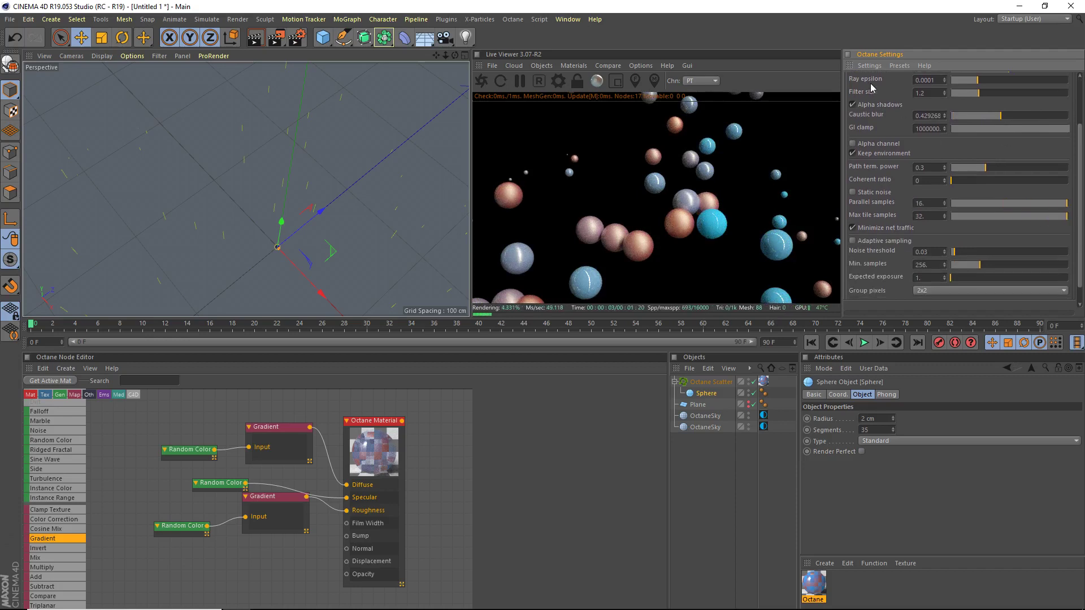
scroll(873, 88, up, 3)
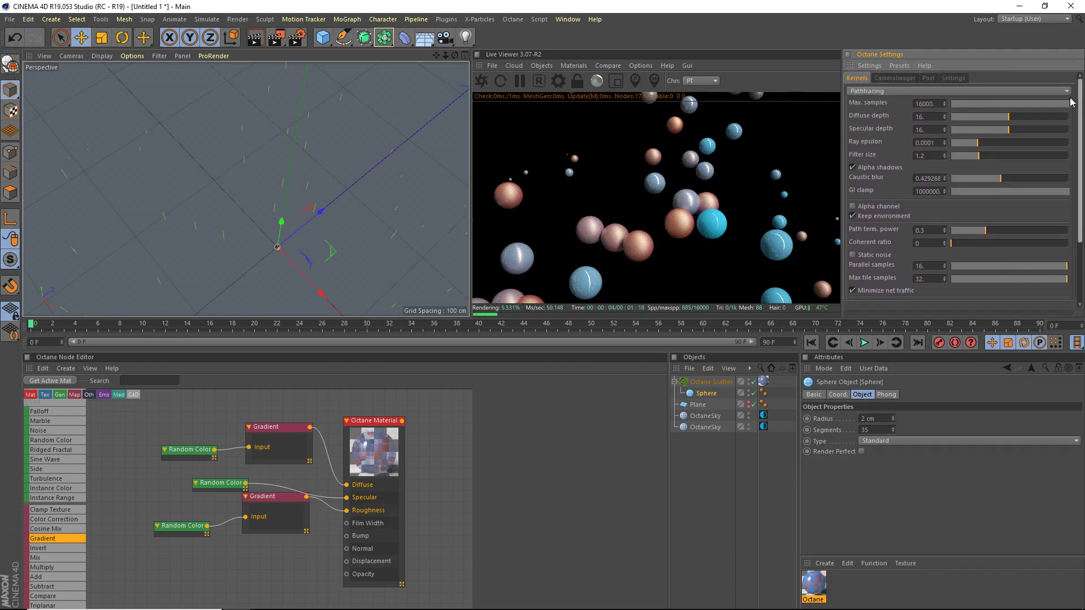
Step: Enable post effects with bloom power about 70.5, glare power about 8.1, ray amount 1, glare angle -90 and glare blur about 0.039
click(892, 79)
click(928, 79)
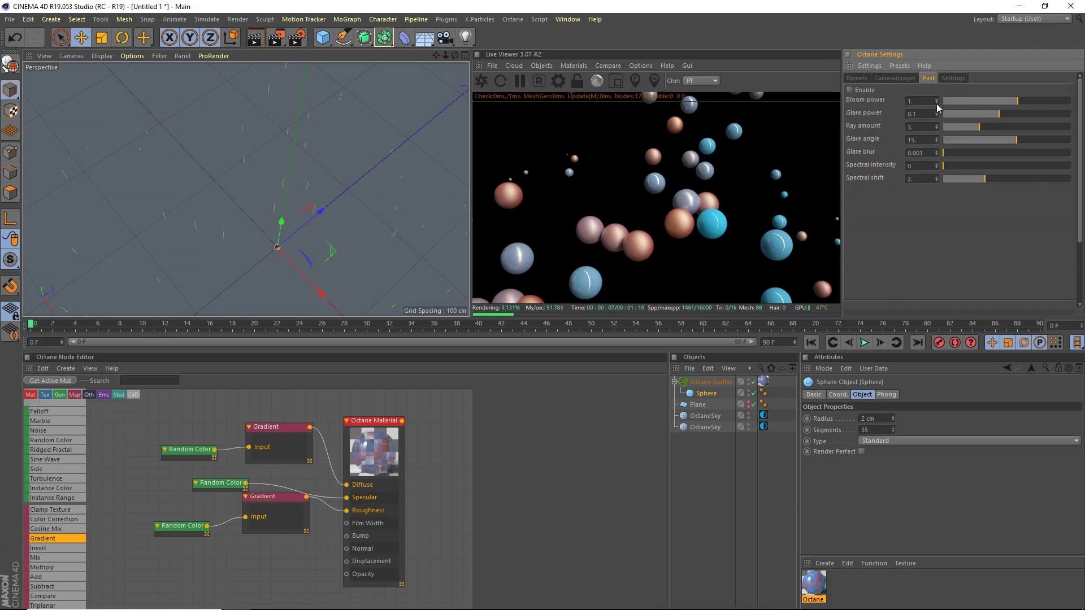
drag(1017, 101, 895, 139)
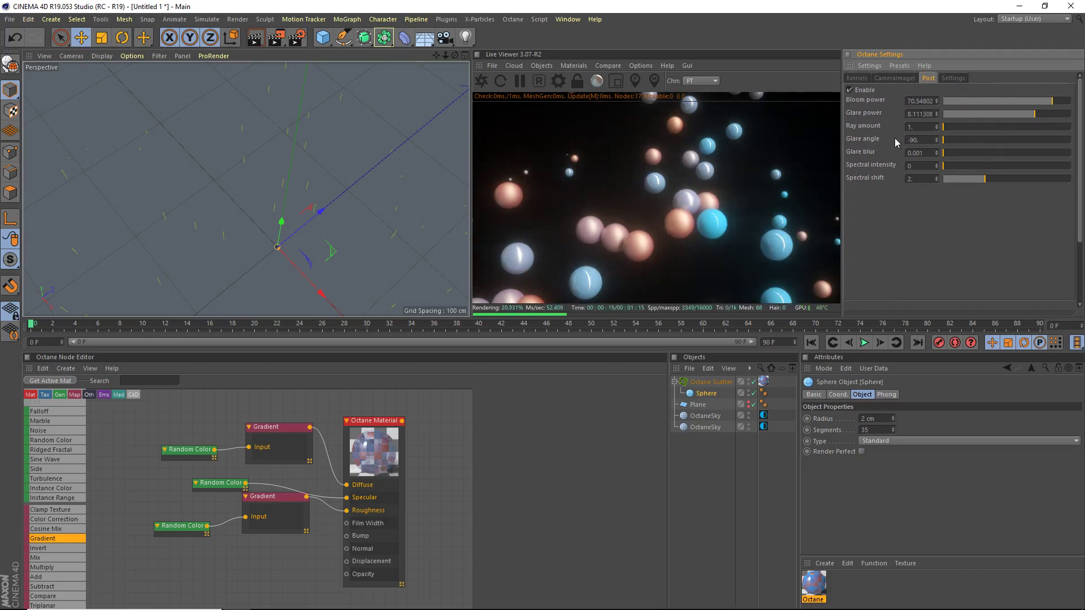
drag(971, 151, 980, 154)
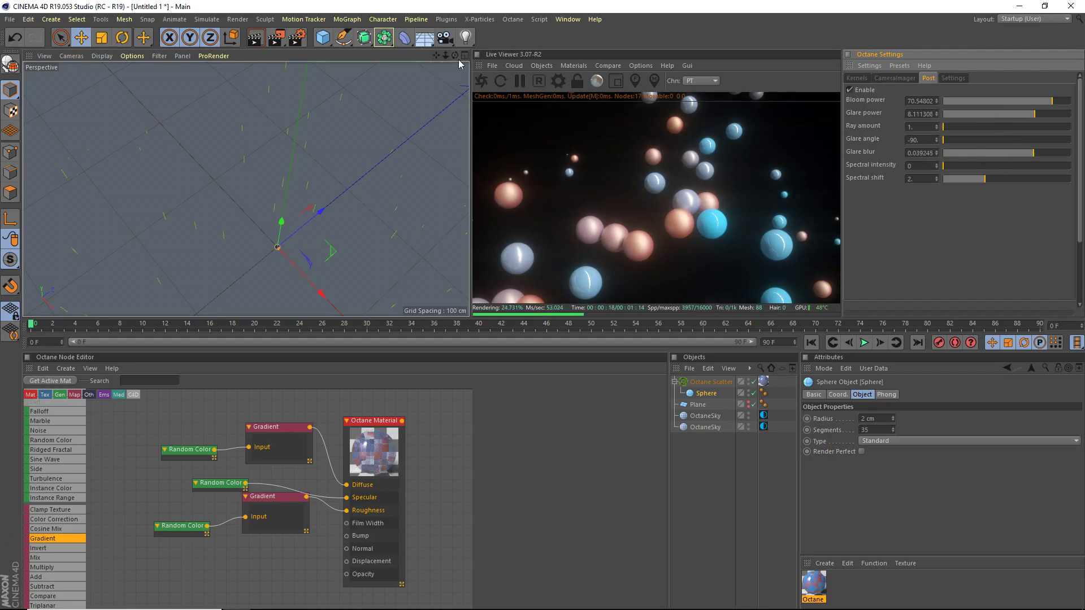
mouse_move(456, 56)
mouse_down()
mouse_move(450, 63)
mouse_move(443, 43)
mouse_up()
Step: Show the Octane device settings and move the roughness Gradient node lower in the node graph
click(953, 78)
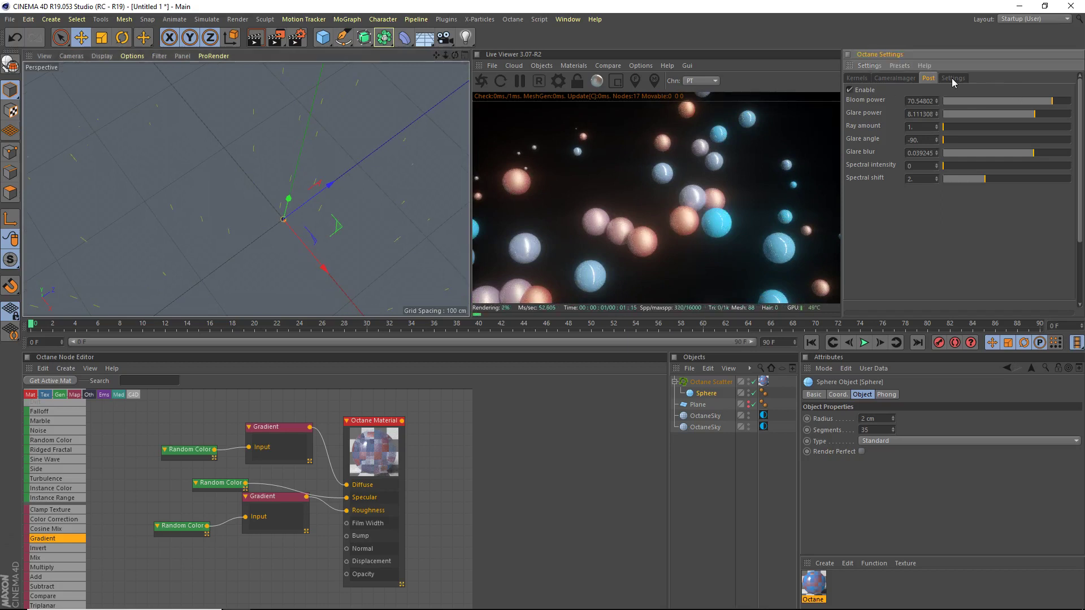
click(923, 112)
click(922, 147)
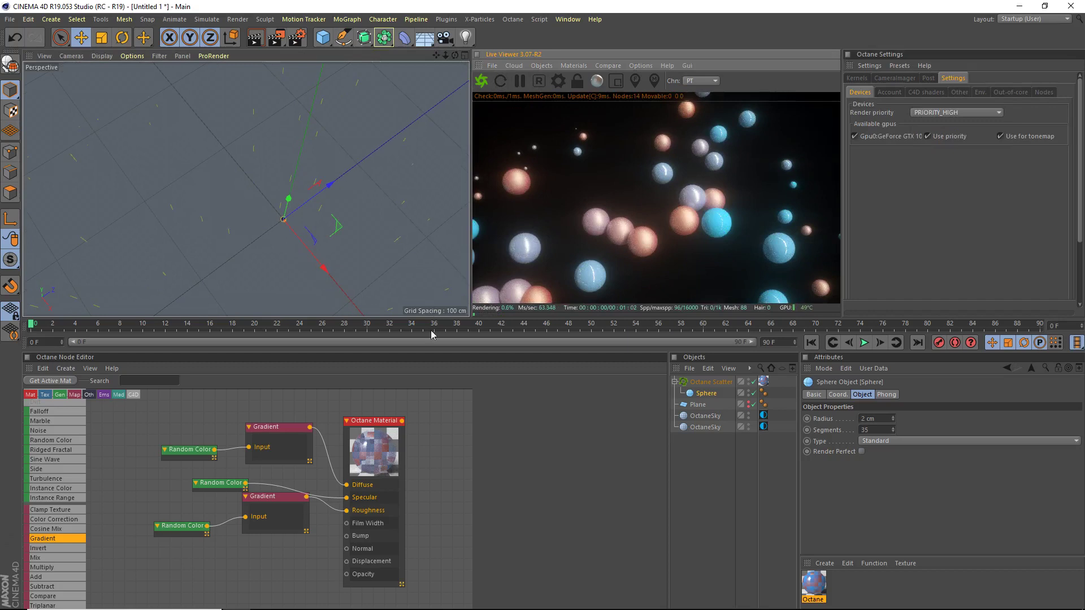
drag(286, 516, 282, 543)
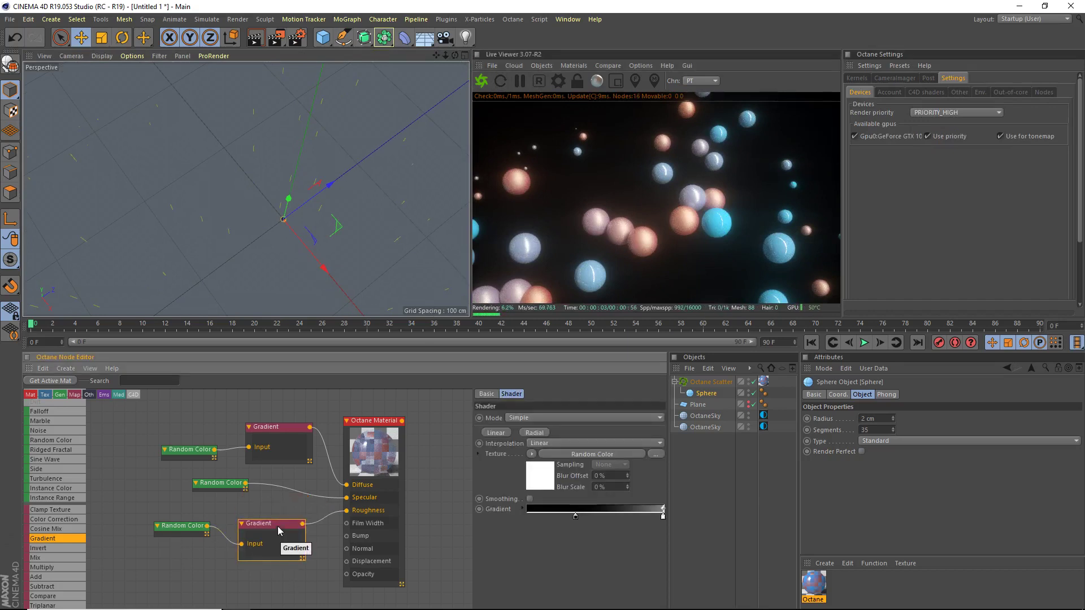
Step: Brighten the dark red end knot of the diffuse Gradient to a value of 94%
click(275, 459)
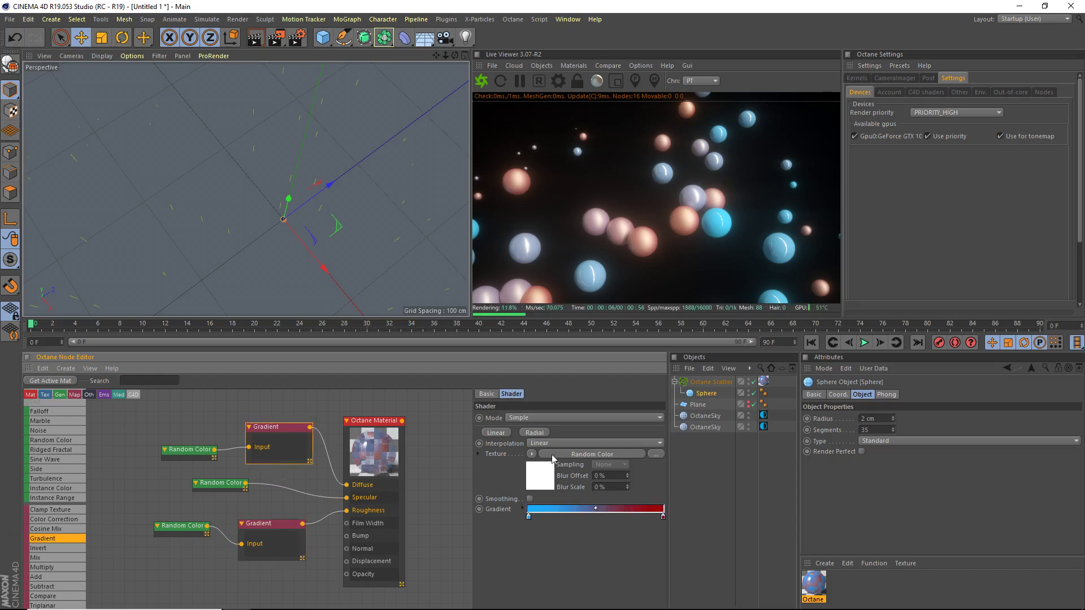
double_click(663, 516)
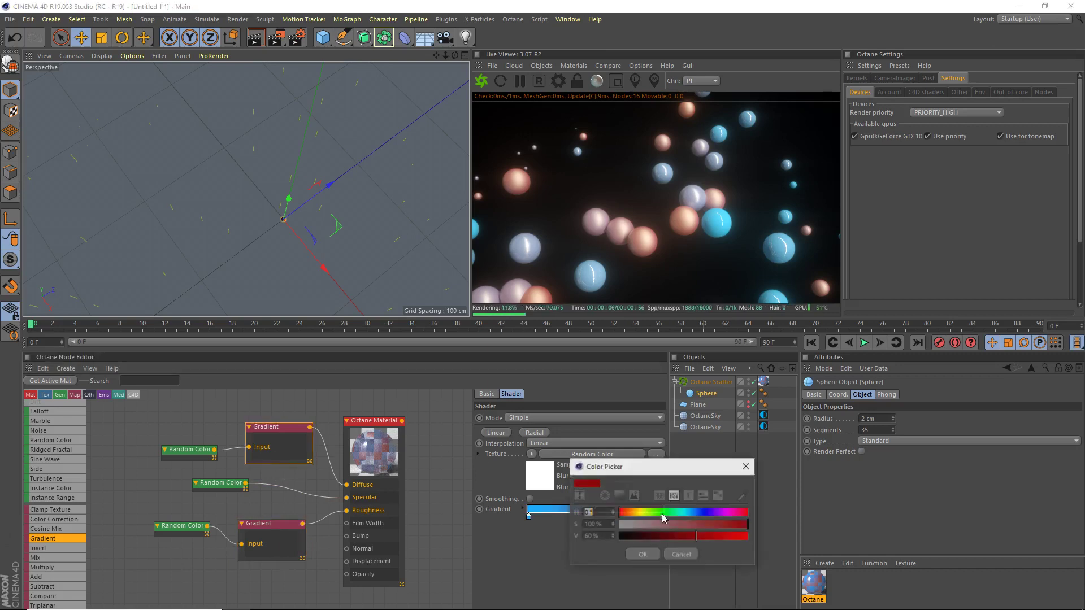
click(740, 536)
click(638, 554)
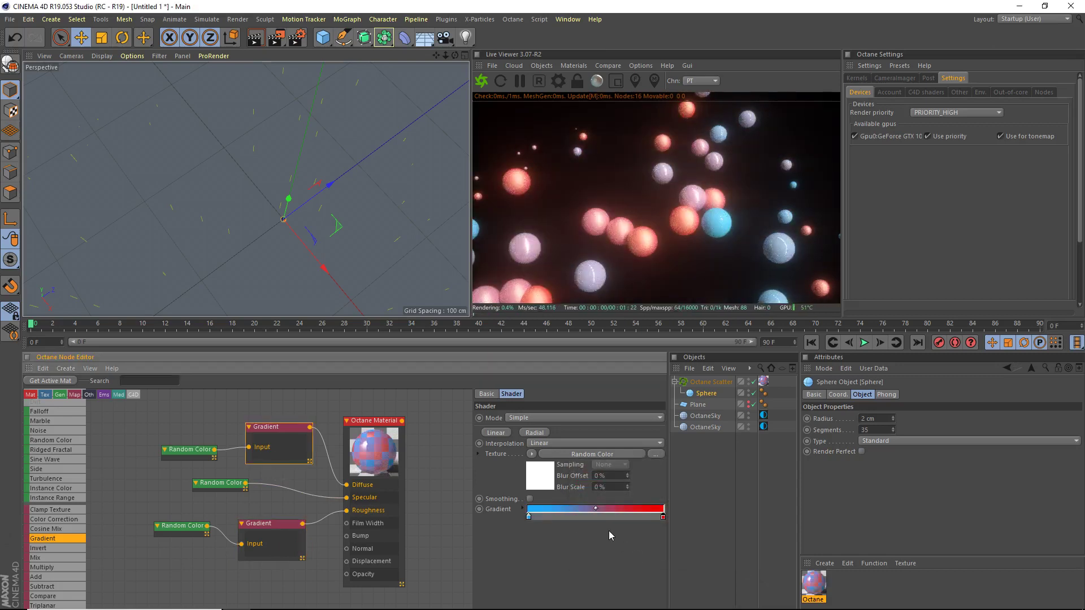
Step: Change the diffuse Gradient's blue start knot to a more saturated cyan
double_click(529, 515)
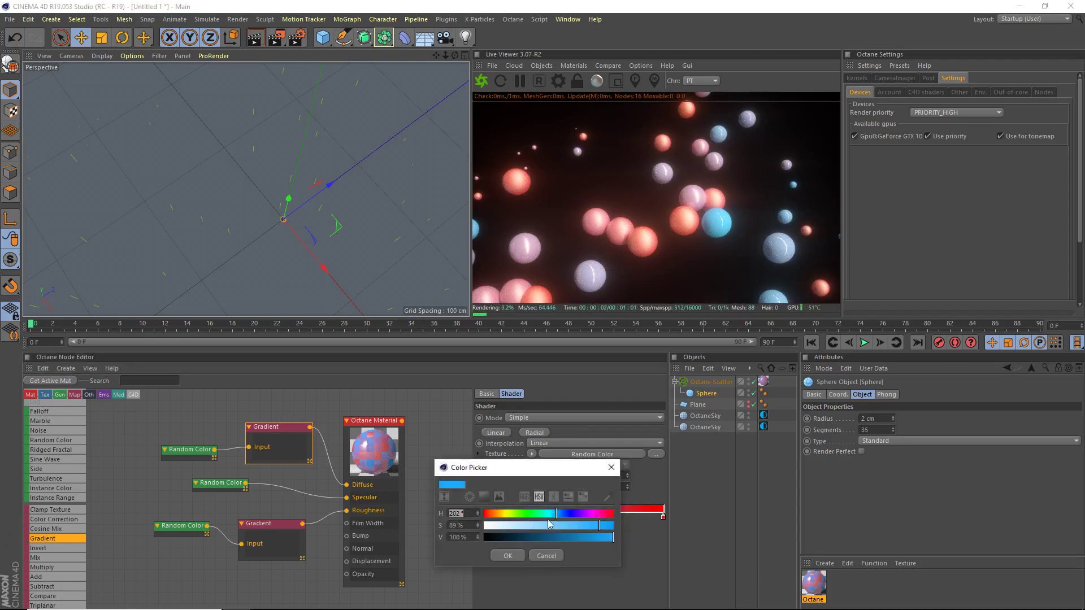
click(607, 525)
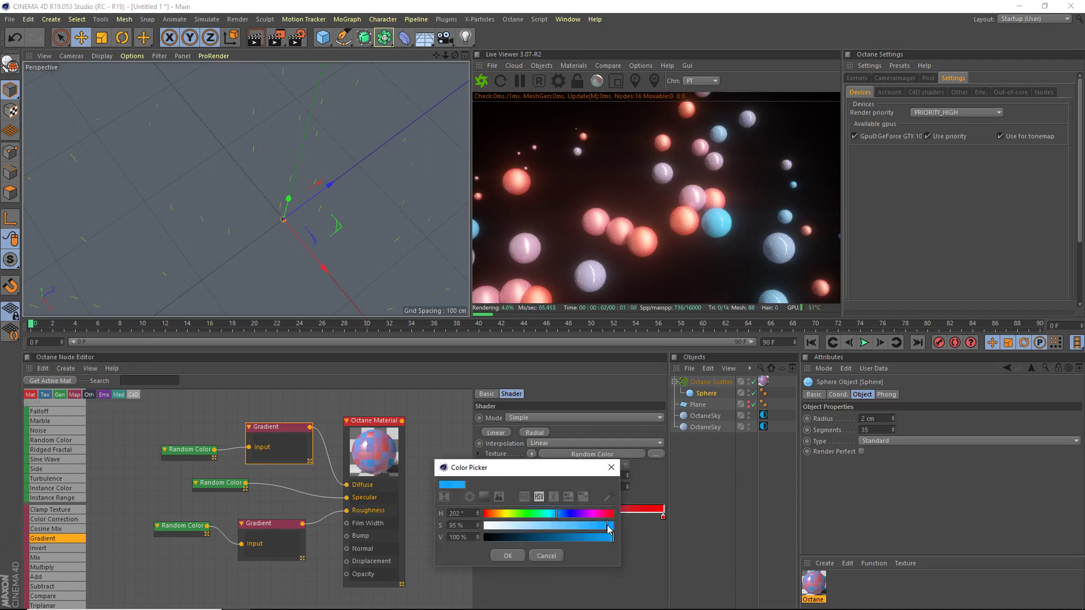
click(552, 512)
click(517, 556)
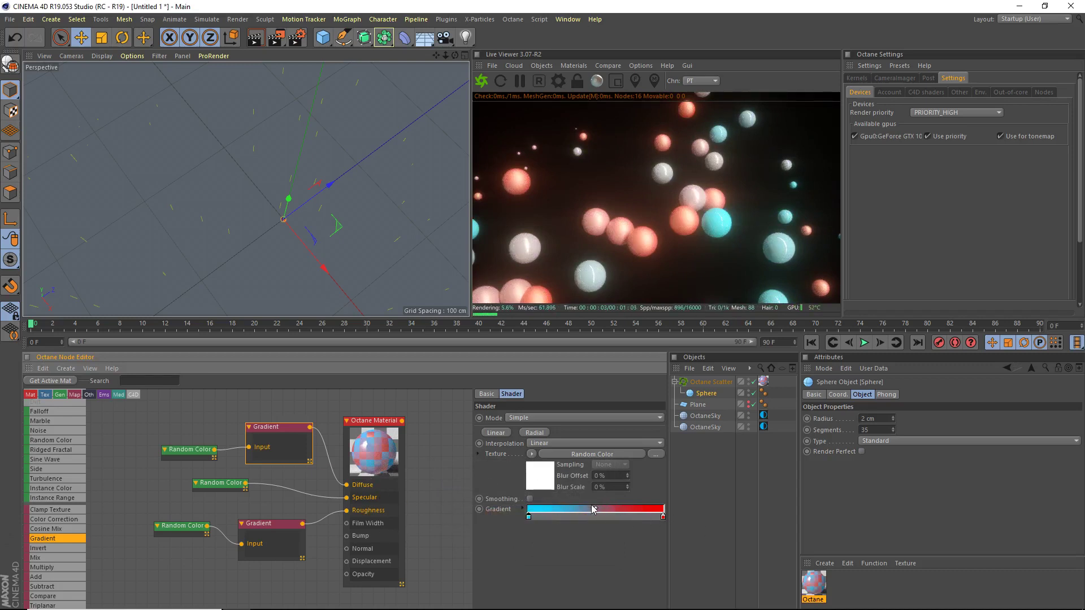
Step: Shift the diffuse Gradient's midpoint slightly toward cyan and add a yellow knot near the middle
mouse_move(594, 509)
mouse_down()
mouse_move(537, 509)
mouse_move(626, 510)
mouse_move(595, 511)
mouse_up()
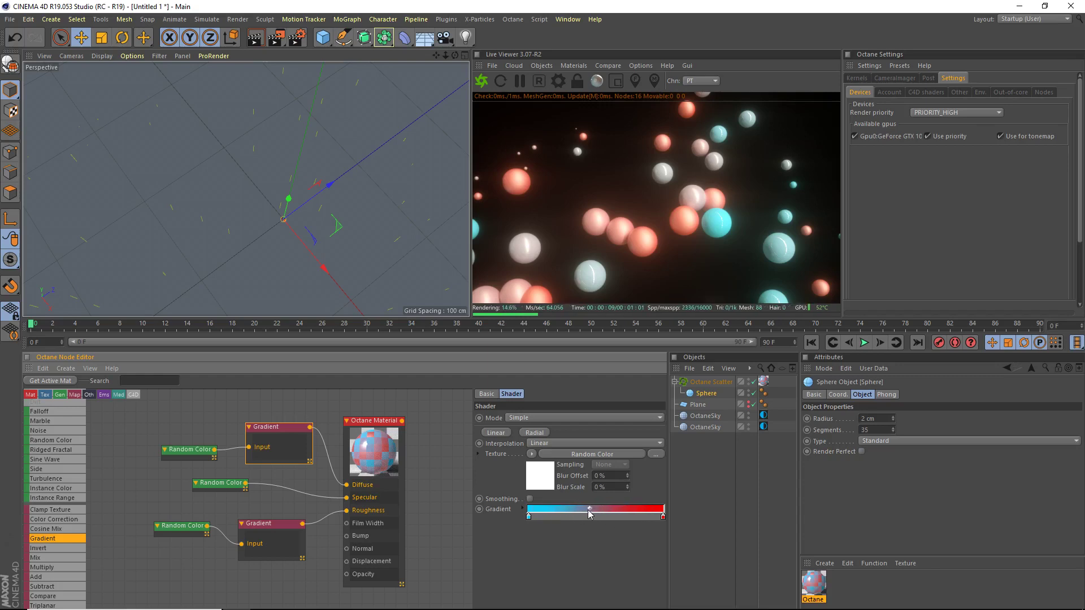
double_click(592, 517)
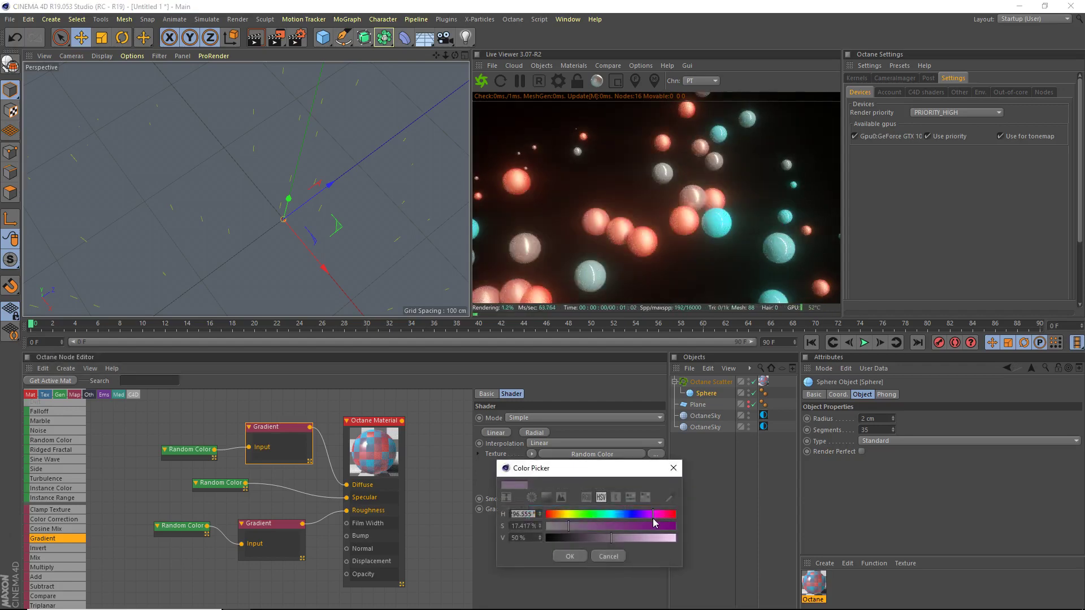
drag(653, 515, 666, 538)
click(571, 556)
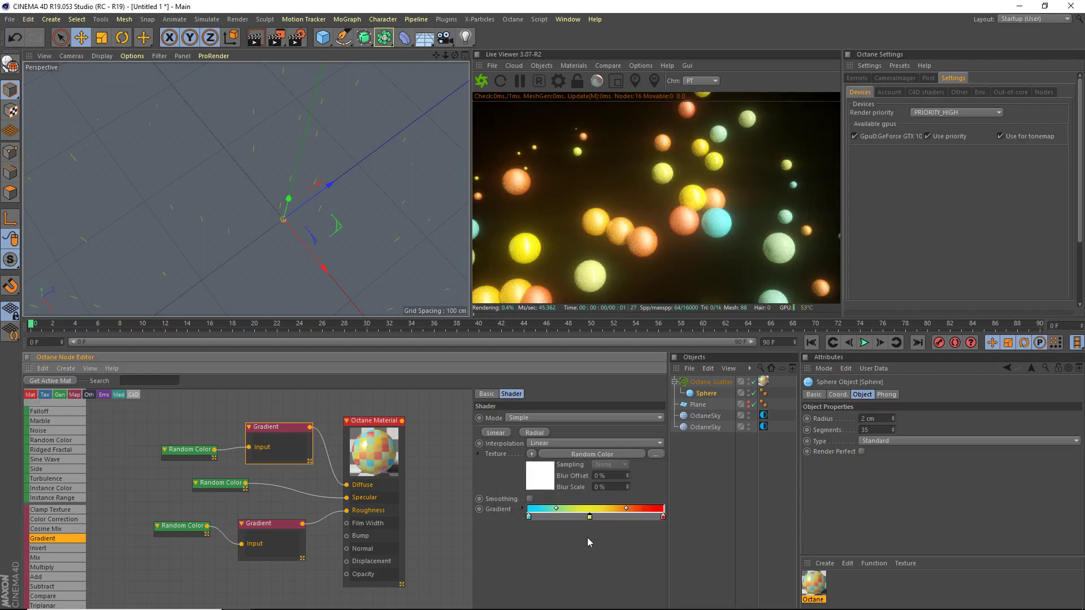
Step: Add a green knot with a hue of 131° between the yellow and red knots of the diffuse Gradient
double_click(625, 520)
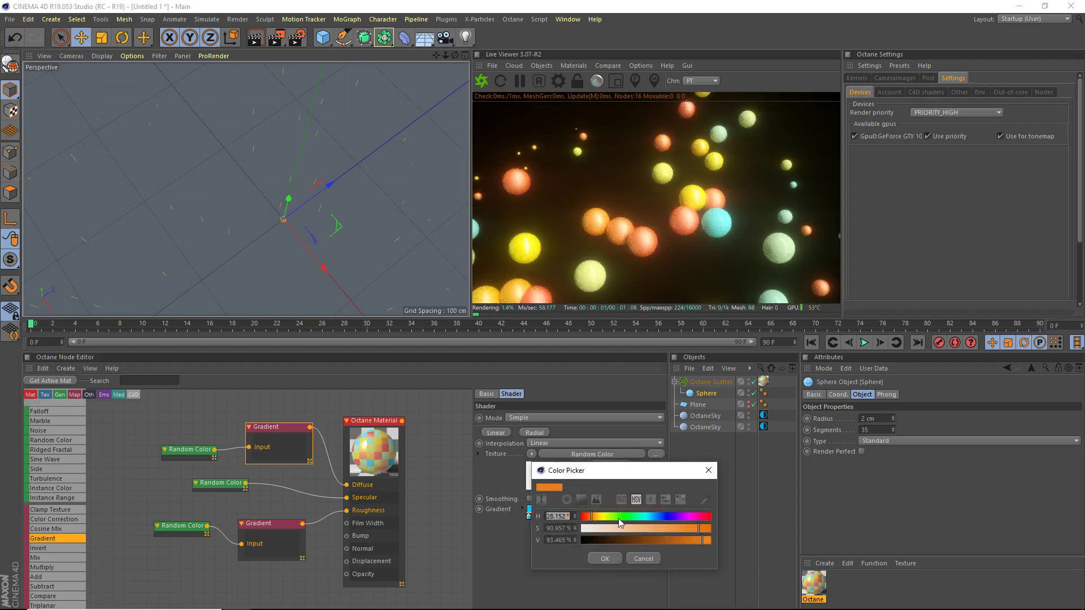
click(644, 519)
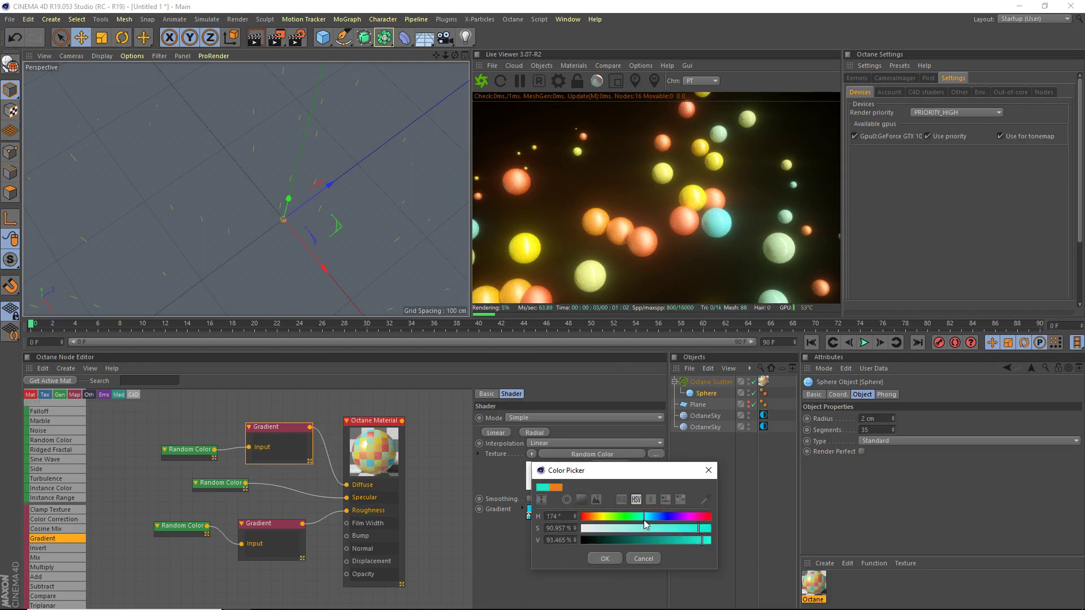
drag(645, 520, 628, 521)
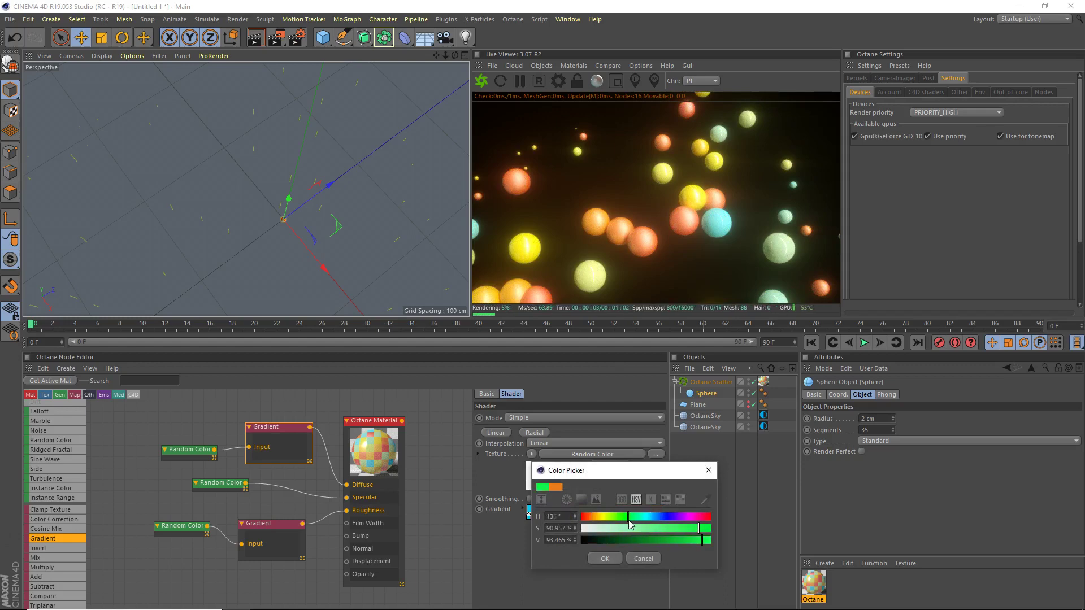
click(602, 558)
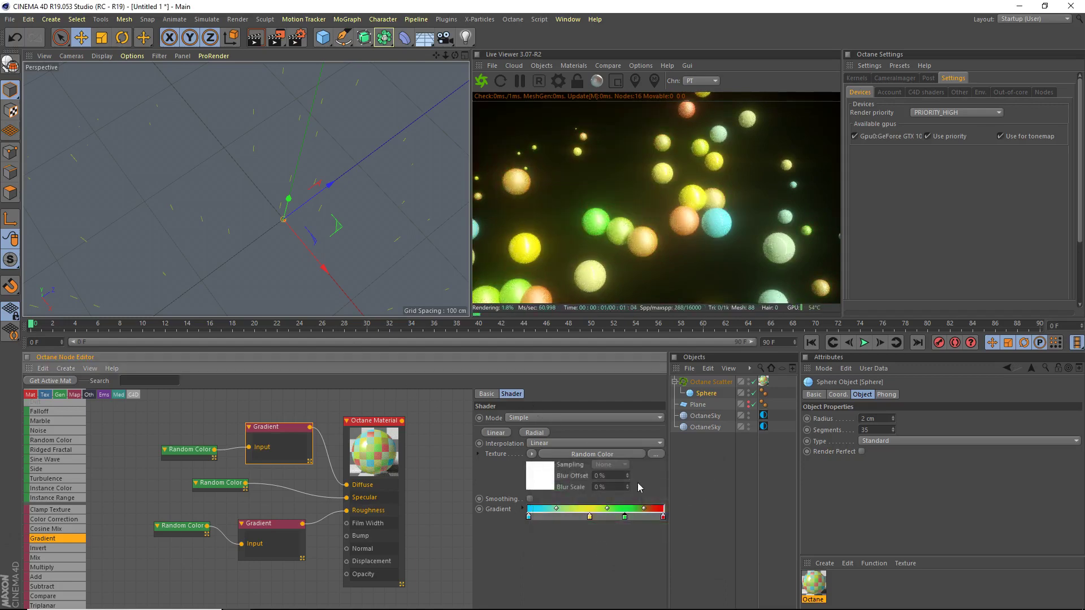
Step: Set the diffuse Gradient's red end knot to 93% saturation and 96% value
double_click(663, 516)
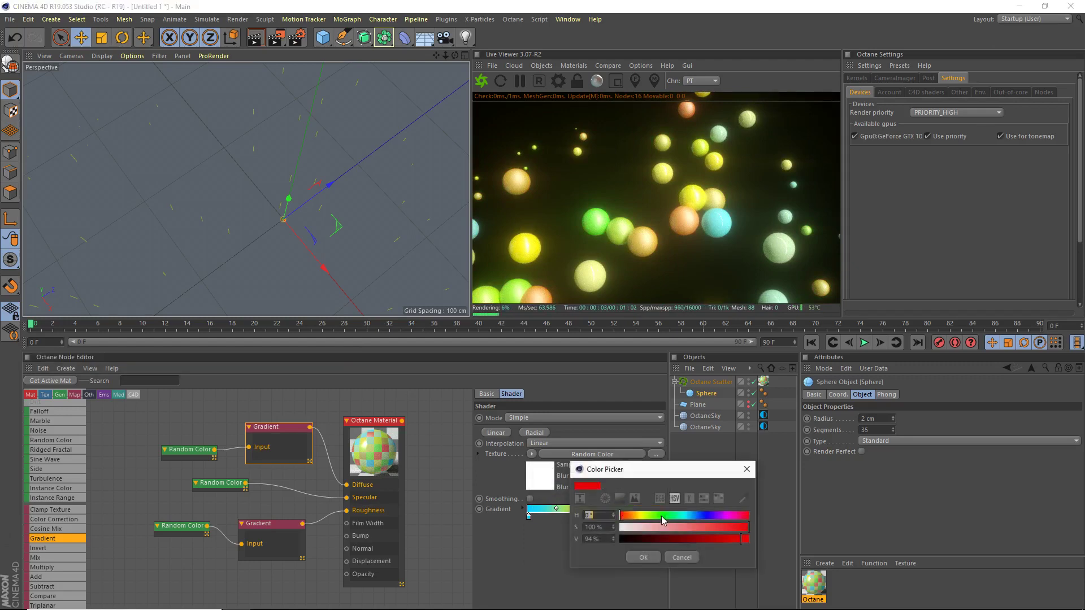
click(744, 540)
click(747, 539)
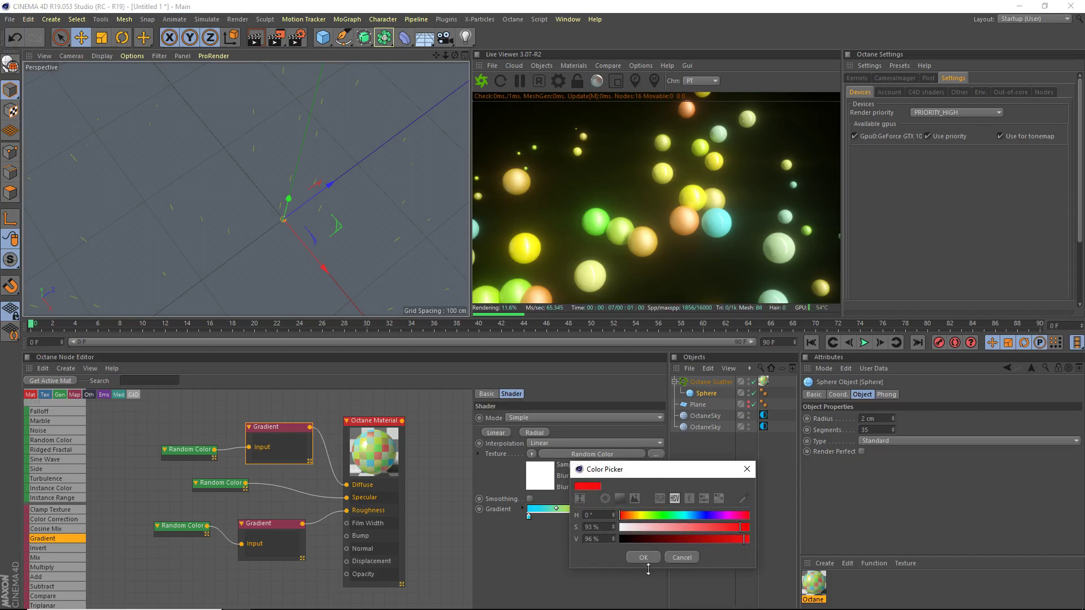
click(643, 556)
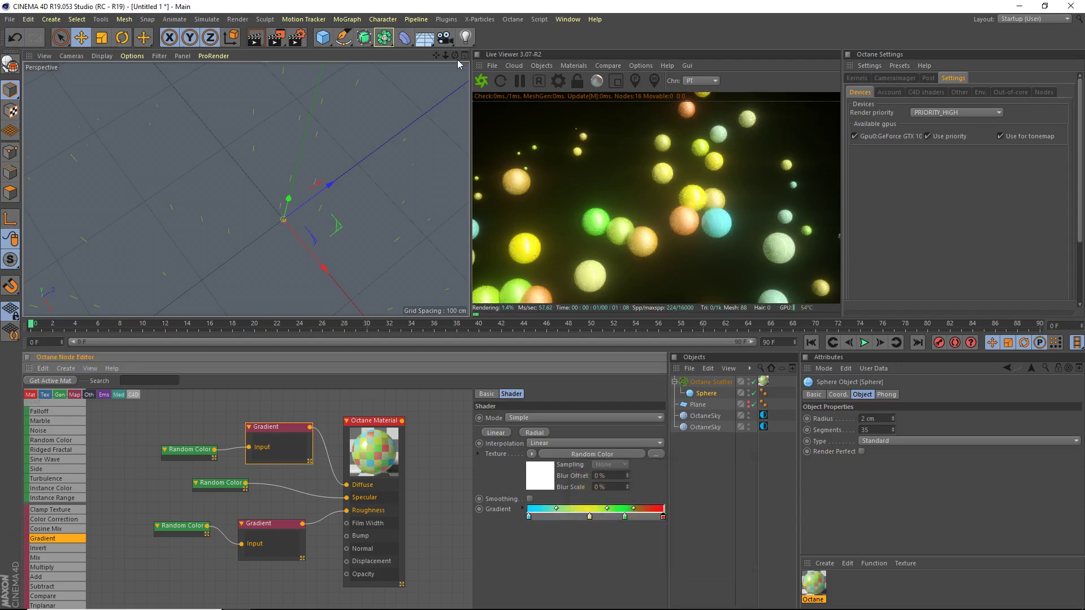
Step: Recolor the diffuse Gradient's yellow knot red and move the green knot slightly toward it
drag(456, 56, 408, 62)
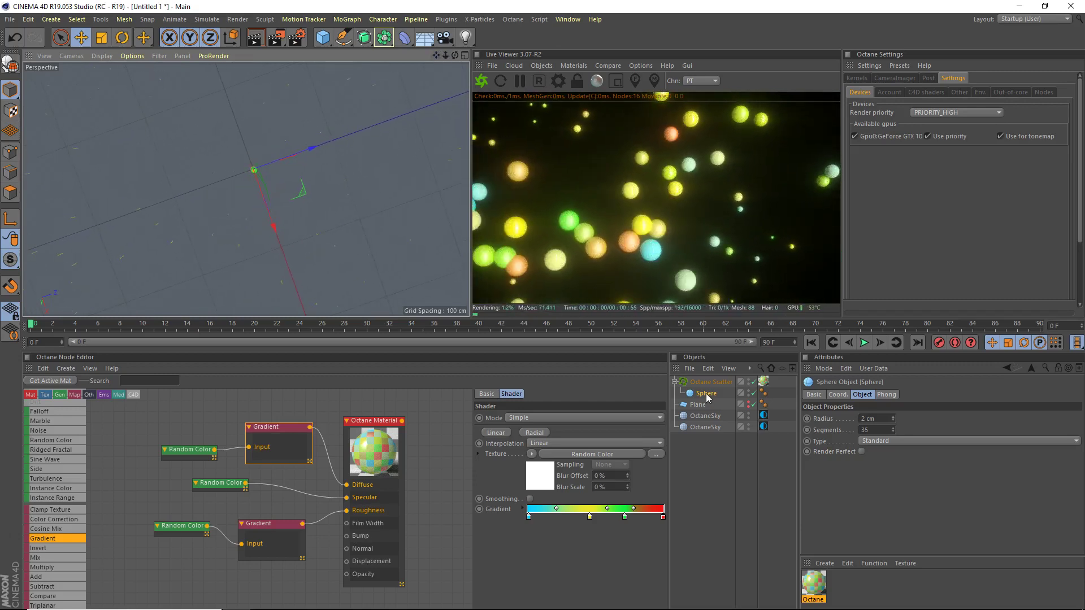
double_click(589, 517)
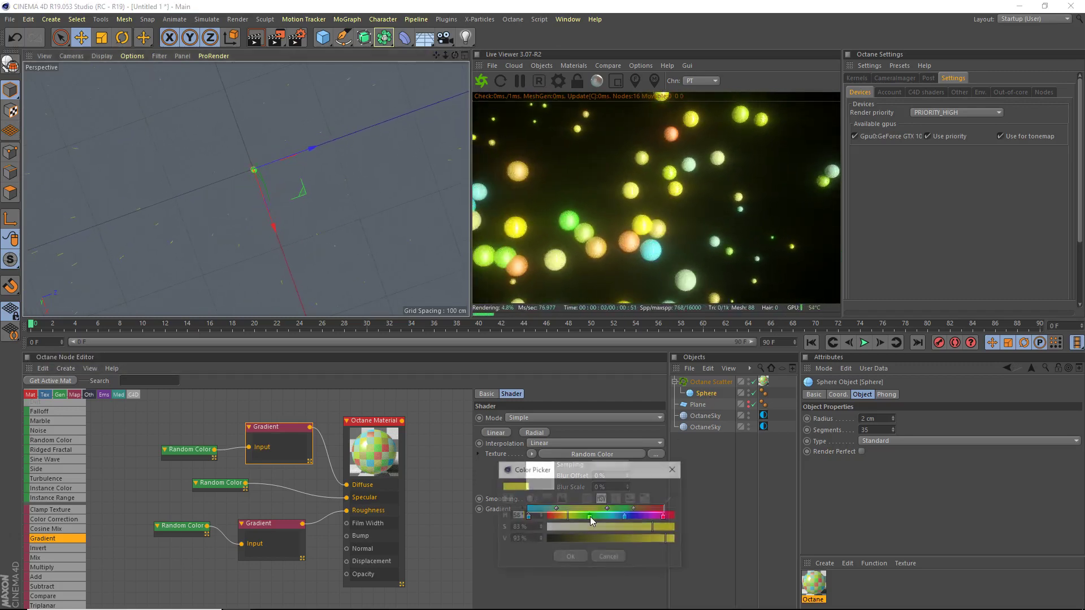
click(570, 561)
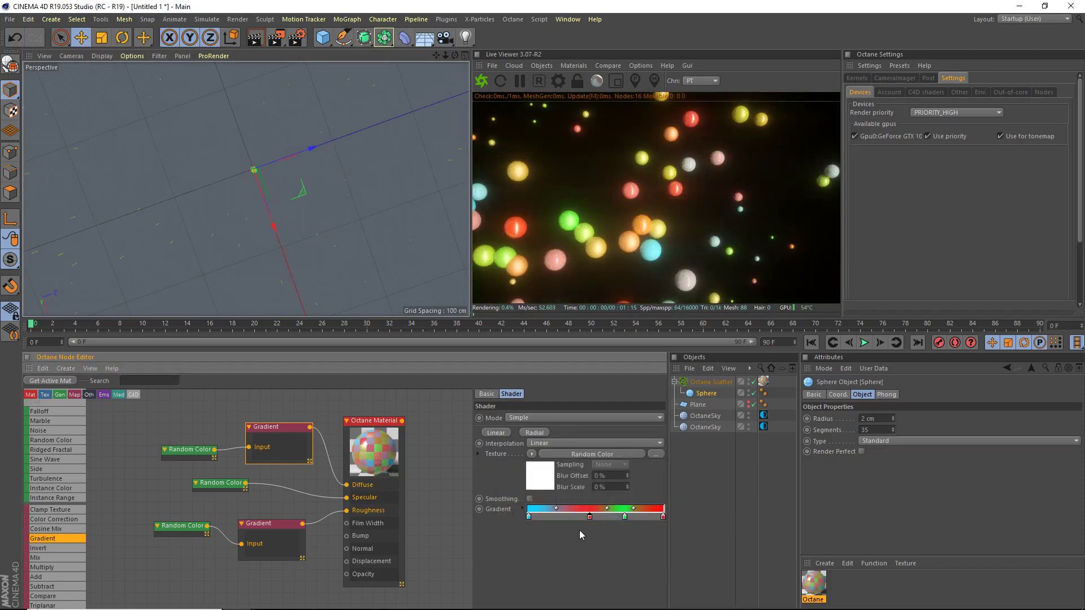
drag(439, 56, 434, 53)
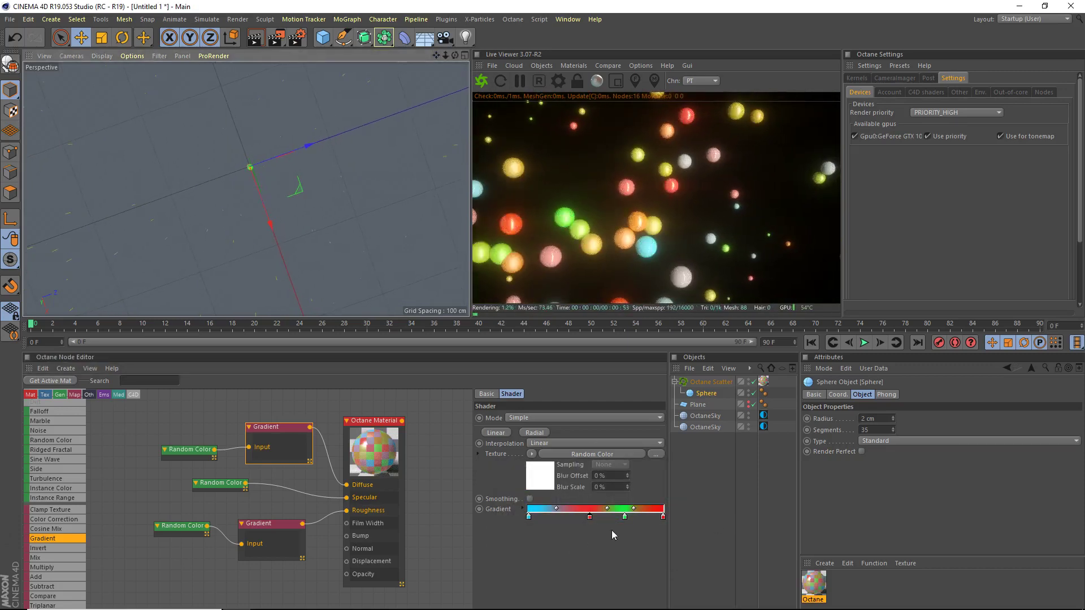
drag(624, 516, 637, 508)
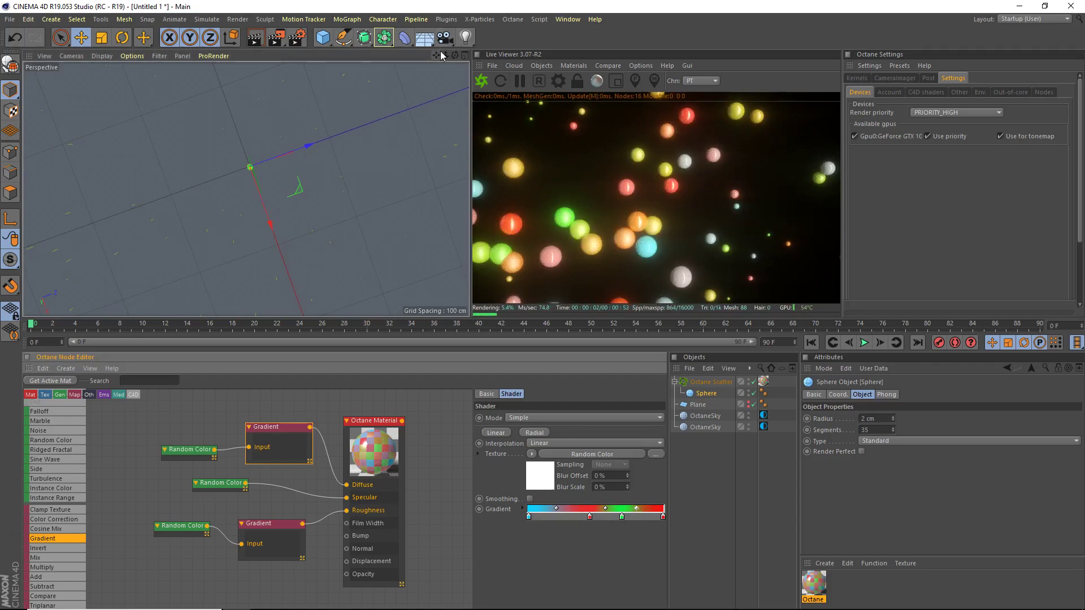
mouse_move(436, 56)
mouse_down()
mouse_move(467, 52)
mouse_move(439, 29)
mouse_move(444, 76)
mouse_up()
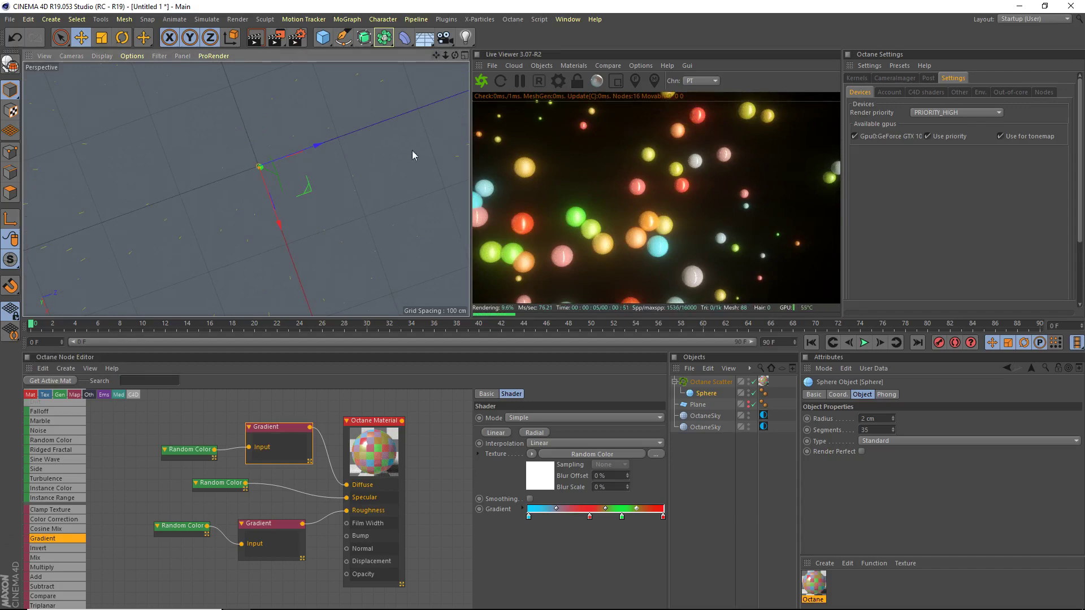
Step: Set the seed of the Random Color node feeding the diffuse Gradient to 14
click(179, 457)
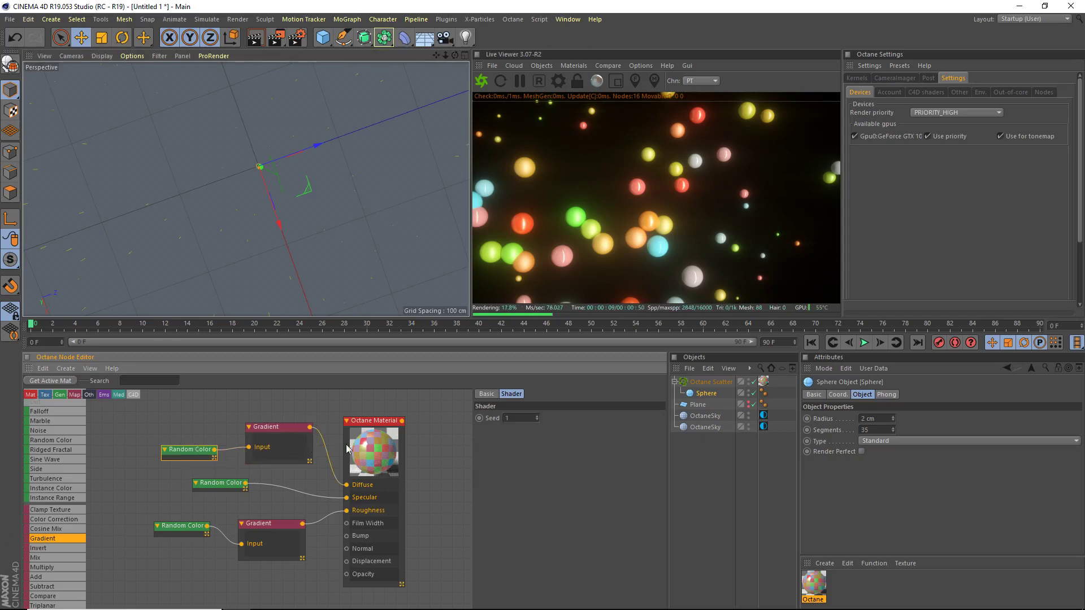
click(538, 417)
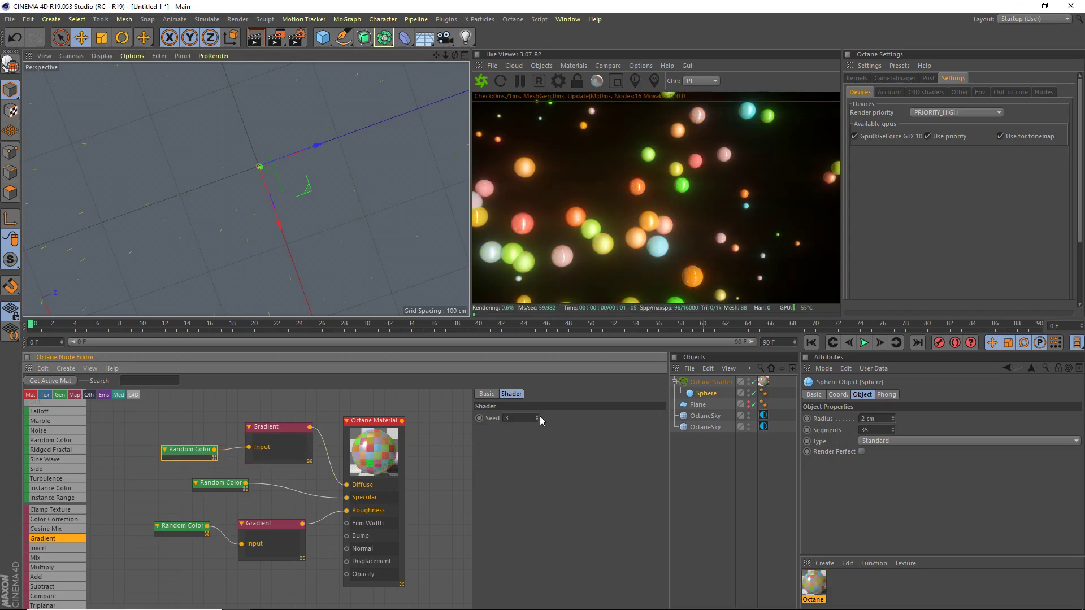
click(539, 416)
click(539, 417)
click(539, 417)
click(539, 416)
click(539, 416)
click(537, 416)
click(537, 416)
click(537, 415)
click(538, 415)
click(537, 416)
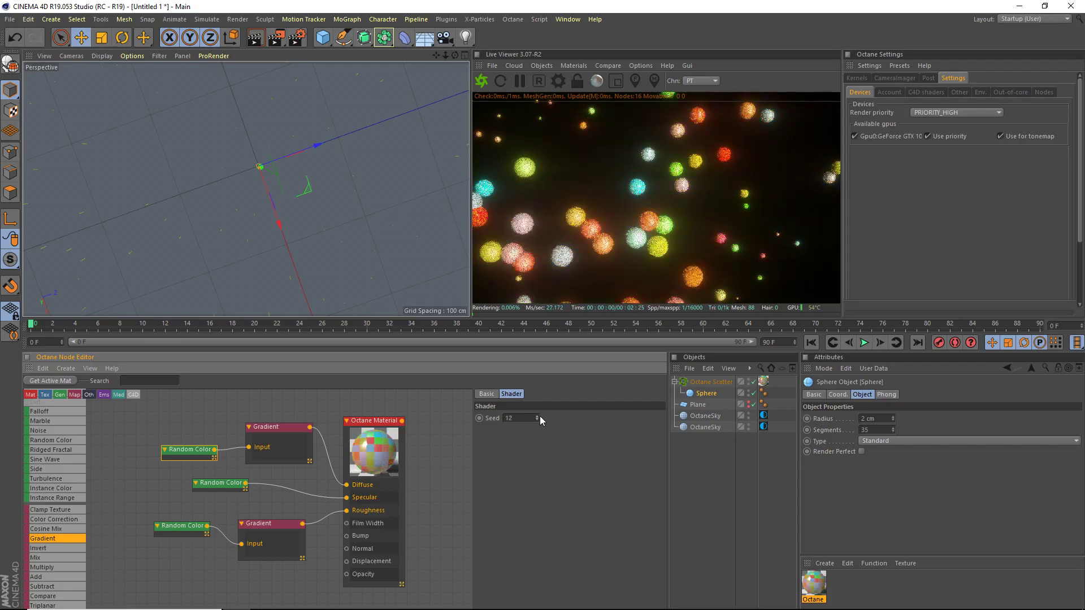
click(537, 416)
click(537, 416)
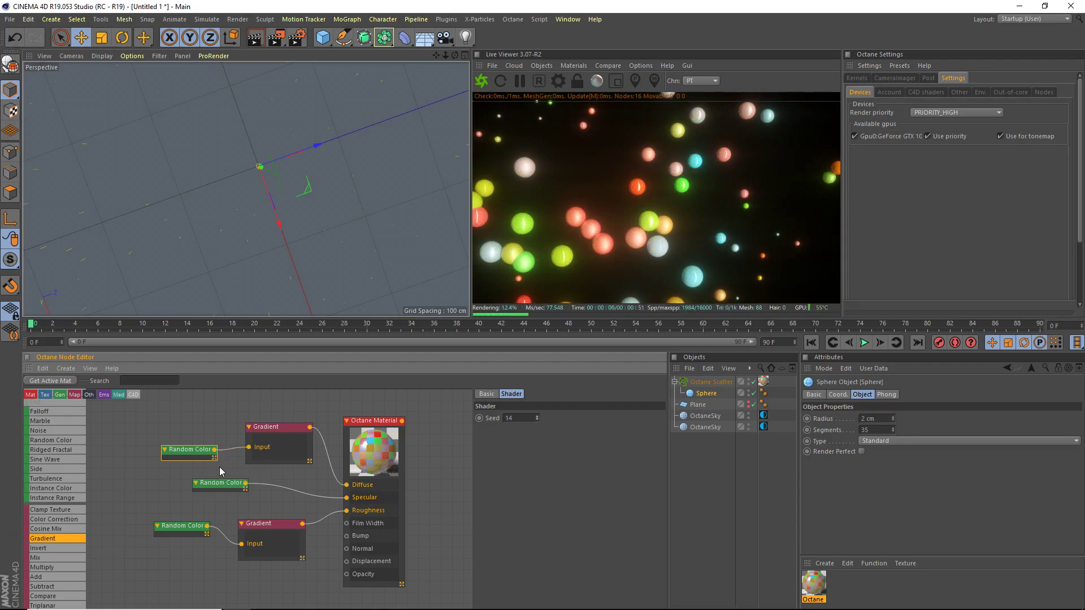
Step: Review the shader settings of the diffuse and roughness Gradient nodes
click(271, 447)
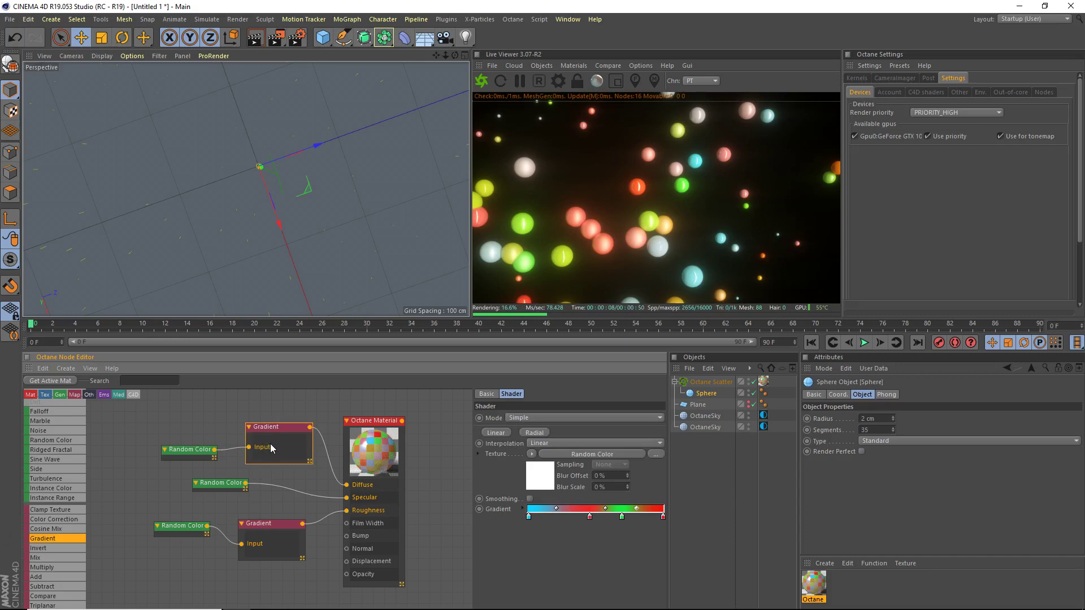
click(251, 541)
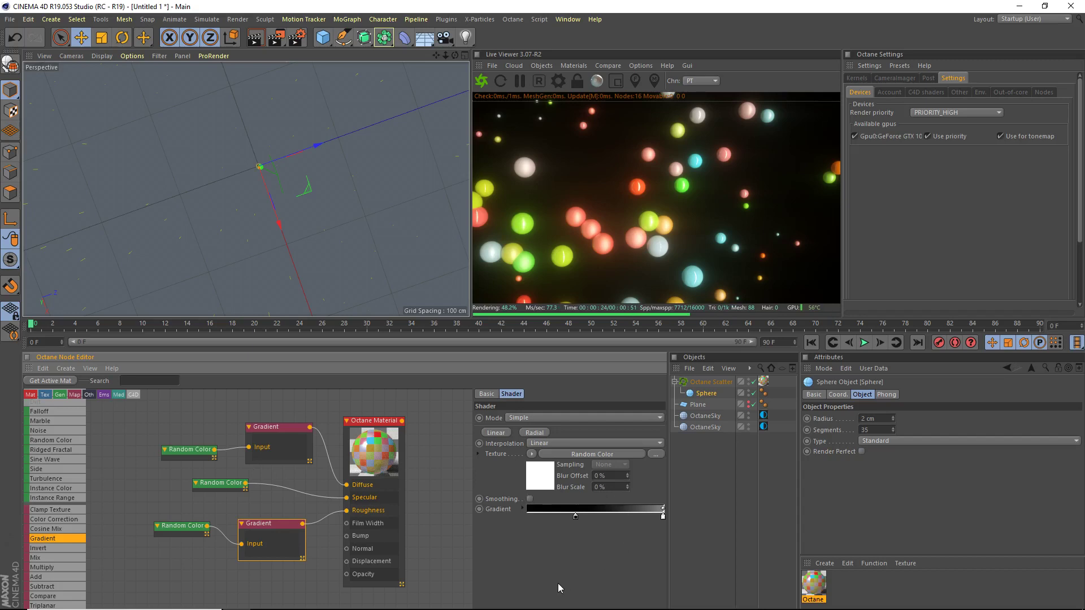
mouse_move(517, 607)
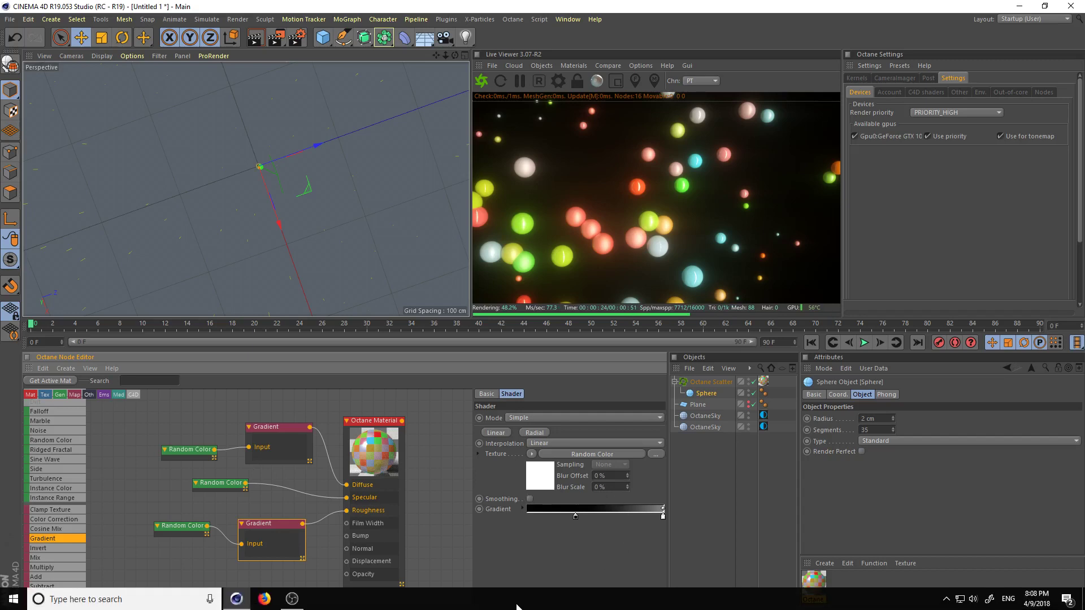
click(575, 514)
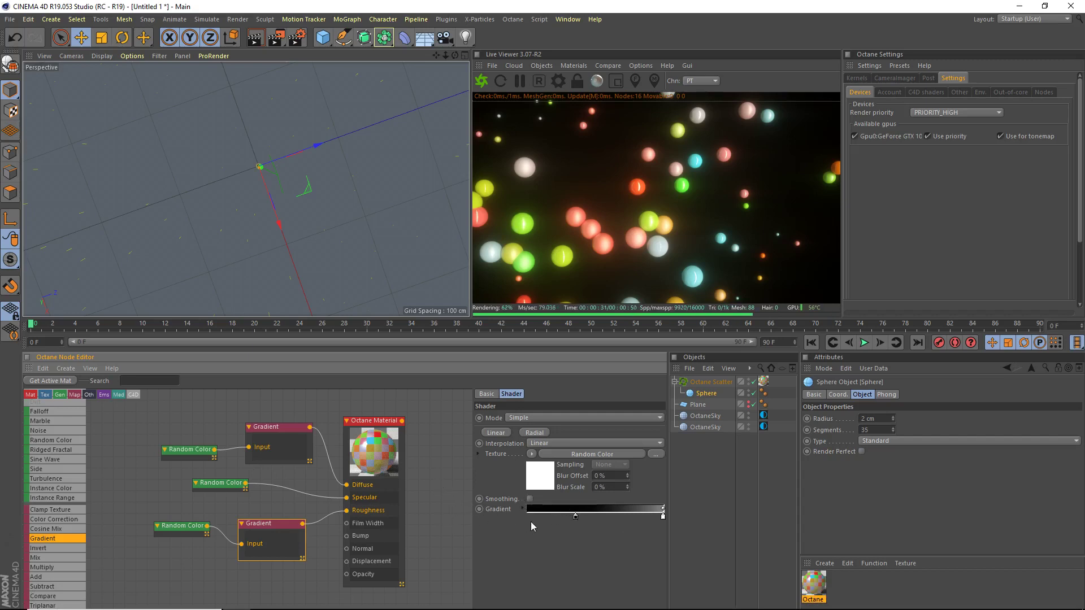